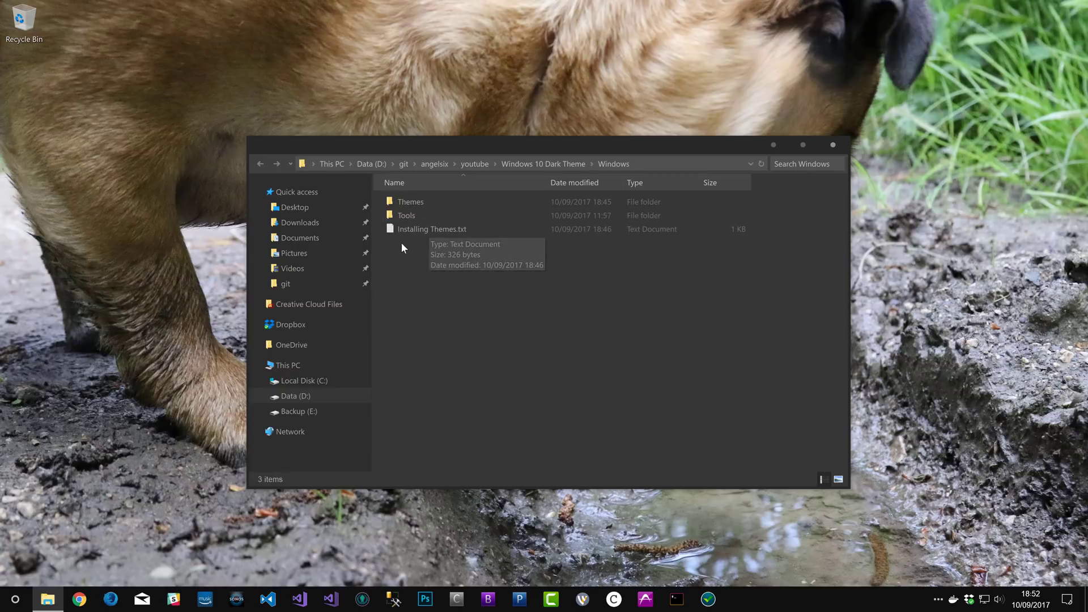
Step: Go up to the youtube folder and open its Windows 10 Dark Theme folder
click(483, 164)
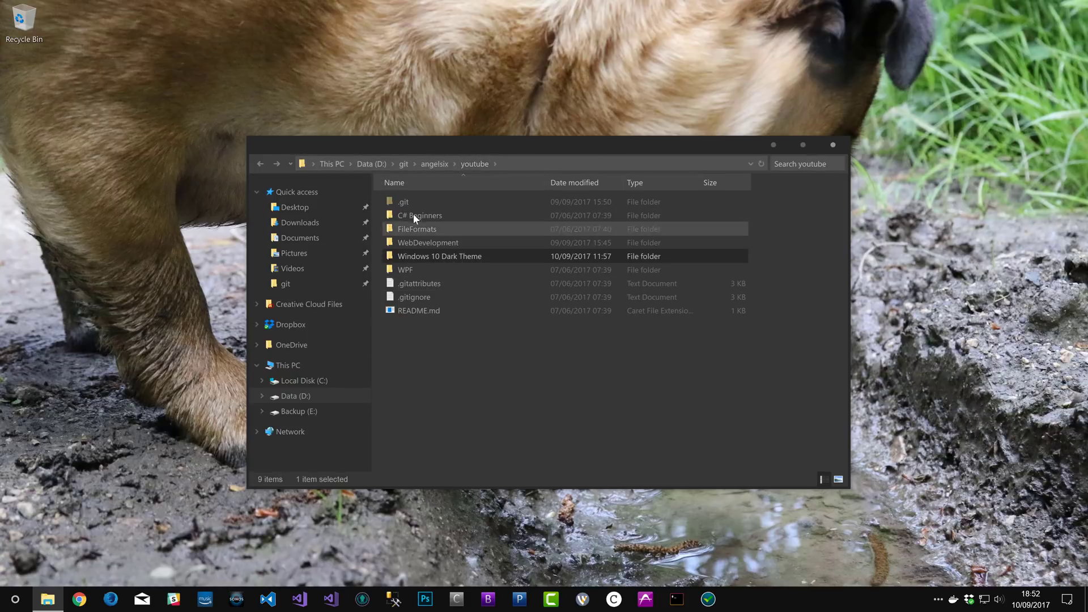
drag(474, 340, 425, 209)
click(458, 384)
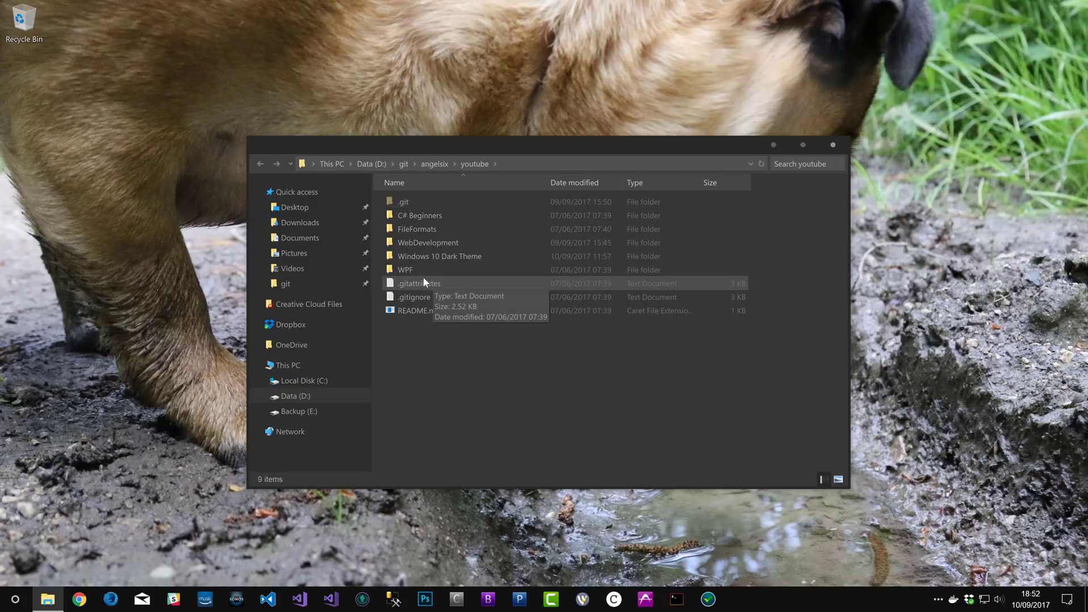
mouse_move(427, 263)
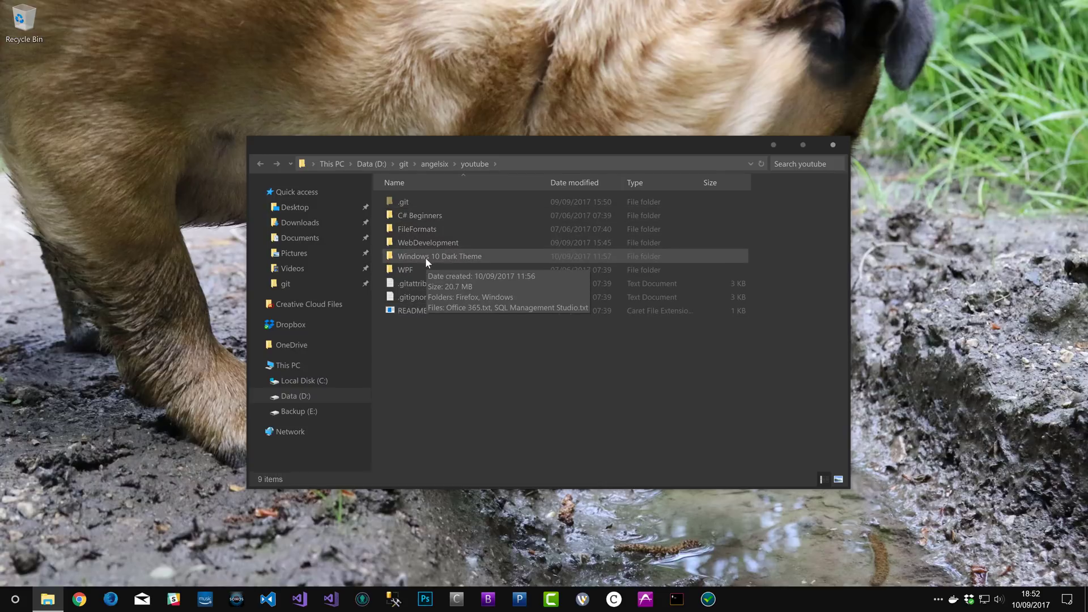
double_click(427, 259)
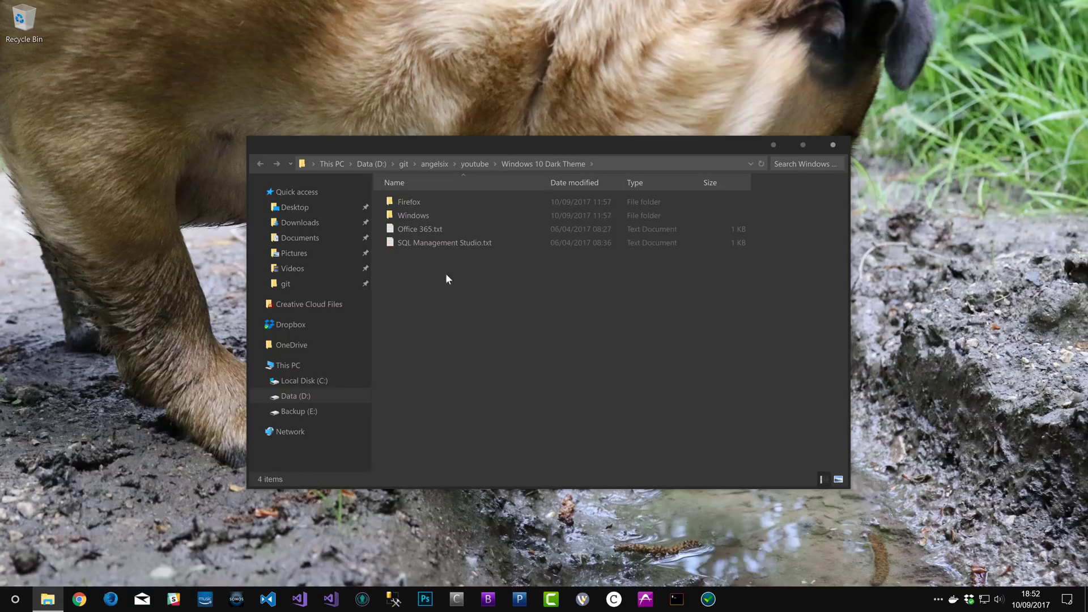
Step: Open SQL Management Studio.txt, read its dark theme guide note and link, and close the file
click(467, 244)
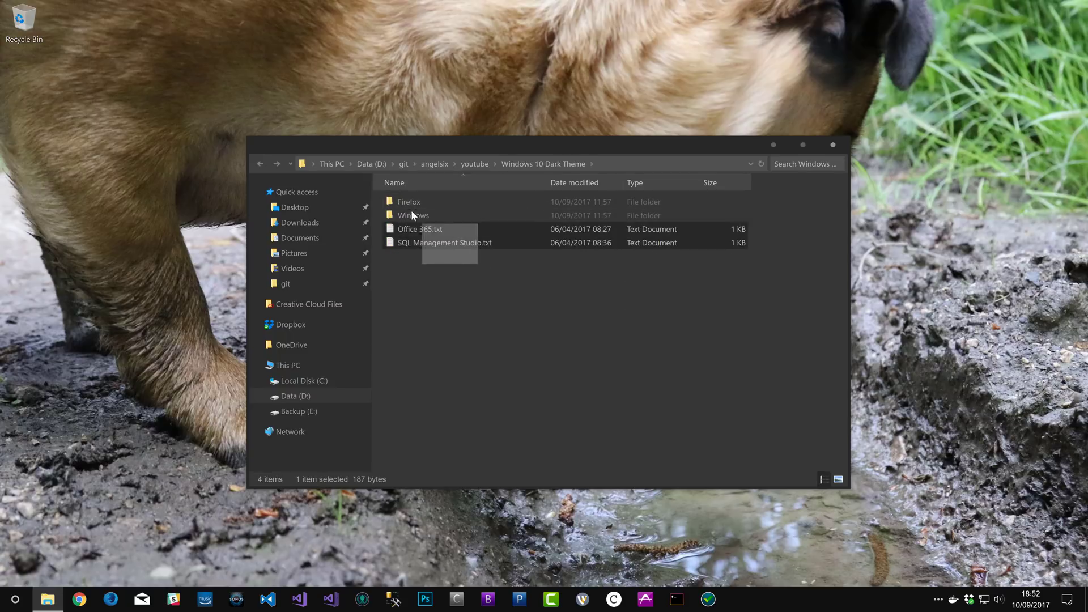
click(452, 283)
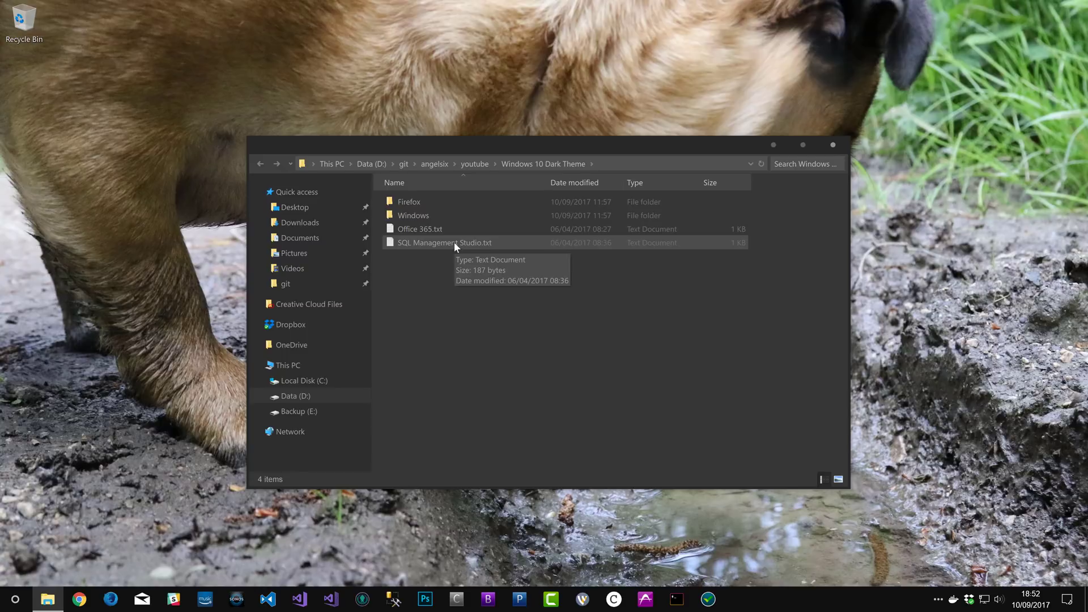
double_click(454, 243)
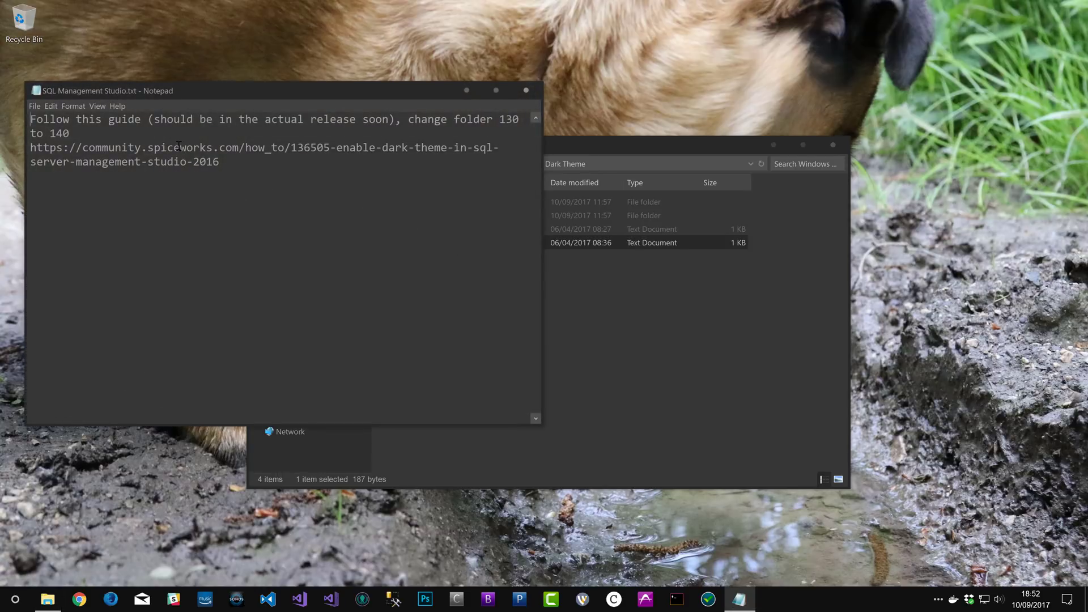
drag(241, 177, 46, 144)
click(253, 179)
click(531, 92)
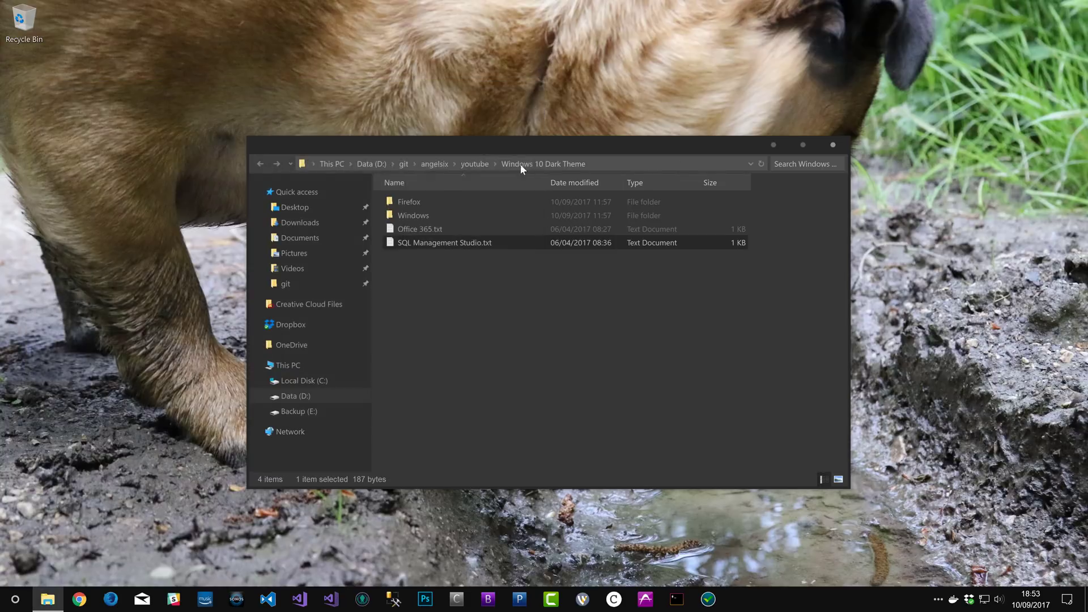
Step: Open Office 365.txt, read how to change the Office theme, and close the file
double_click(409, 226)
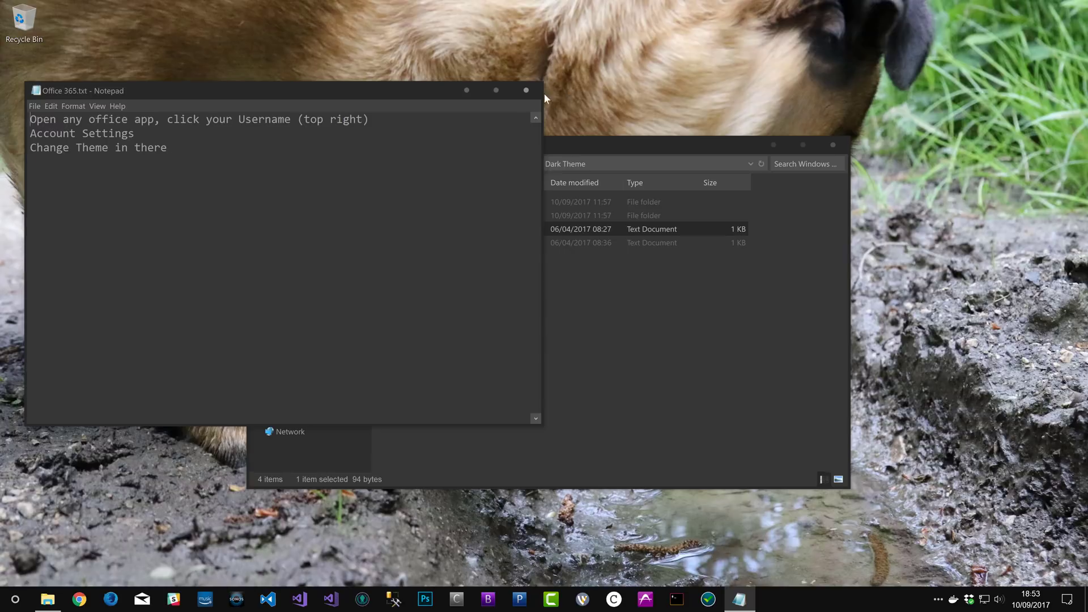
click(525, 92)
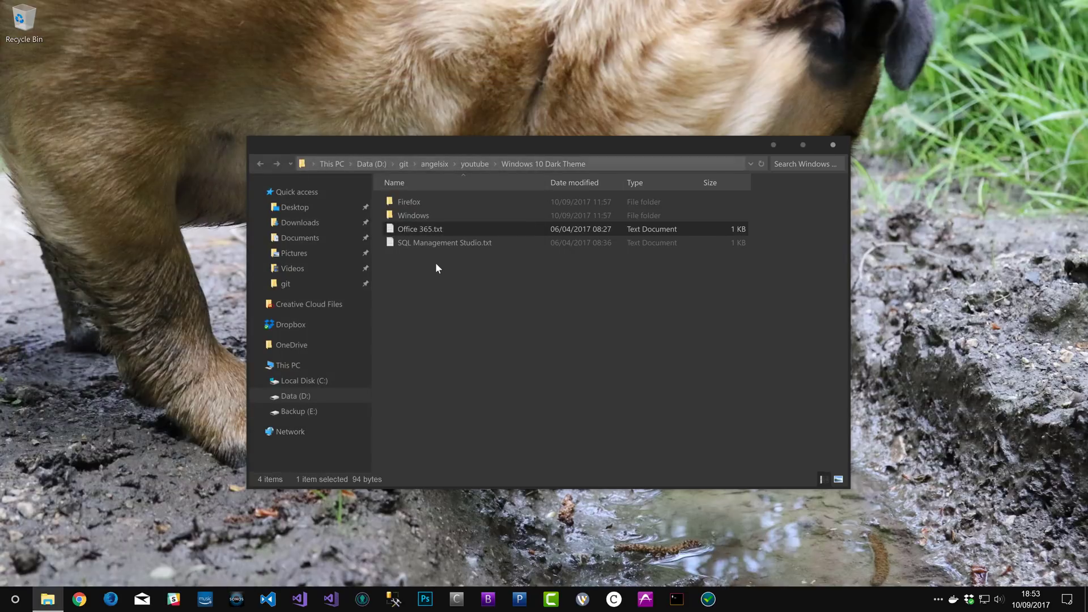
click(435, 264)
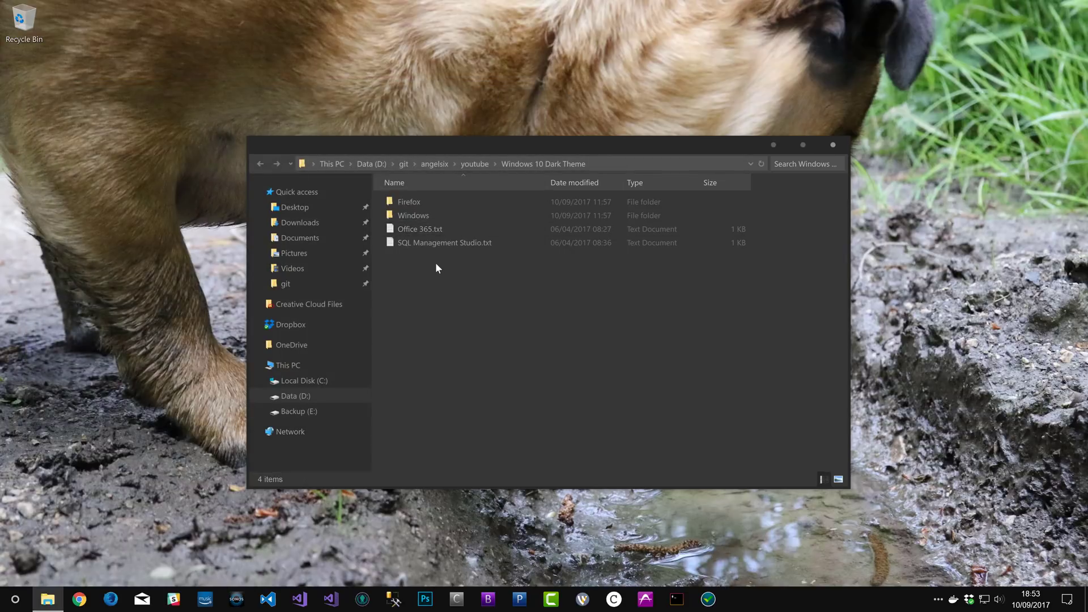
Step: Open Installing Themes.txt from the Windows folder and place the folder window beside the notes
double_click(421, 215)
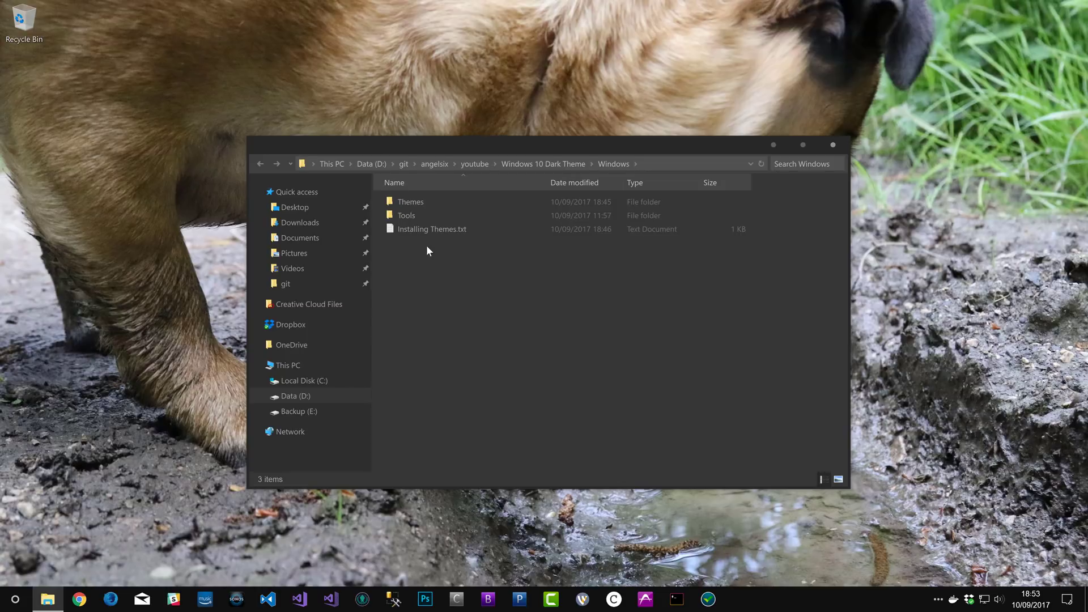
click(435, 230)
double_click(434, 228)
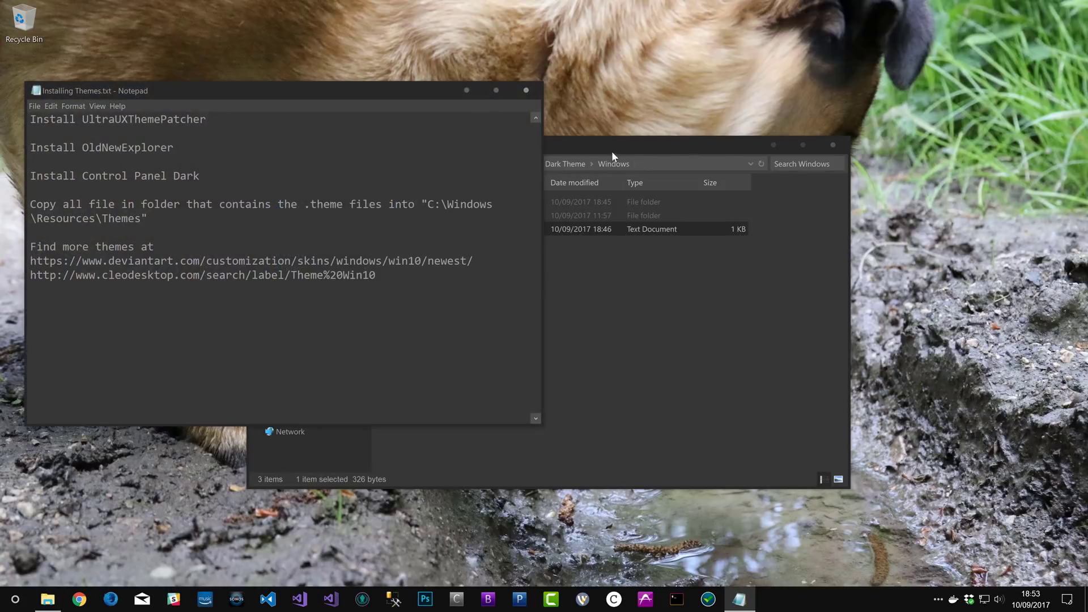
drag(611, 151, 814, 109)
click(277, 172)
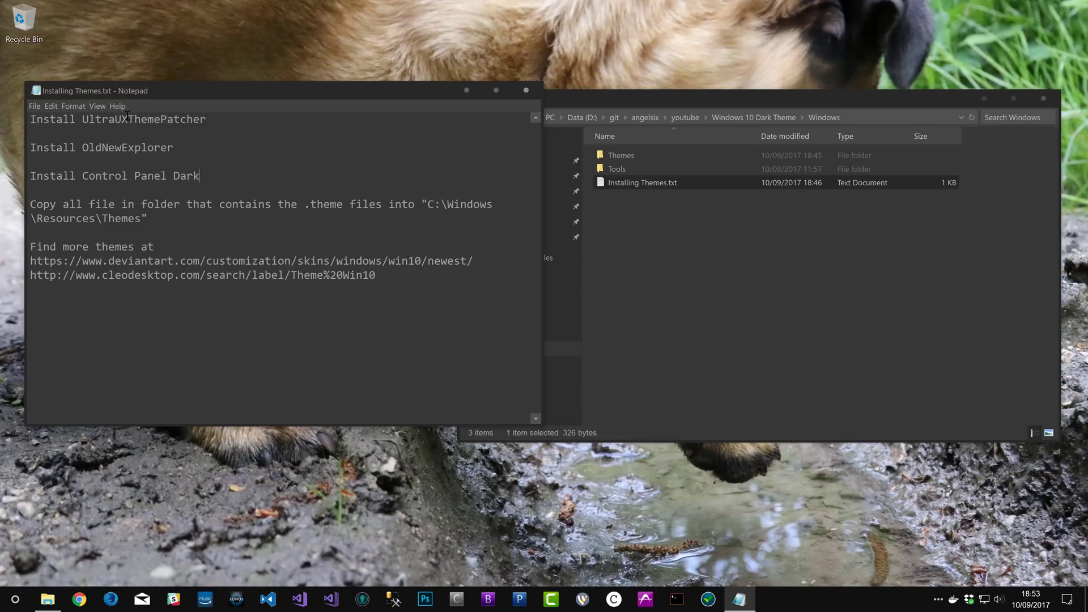
Step: Run UltraUXThemePatcher_3.2.1.exe from the Tools folder and accept its license to reach the system information page
click(658, 230)
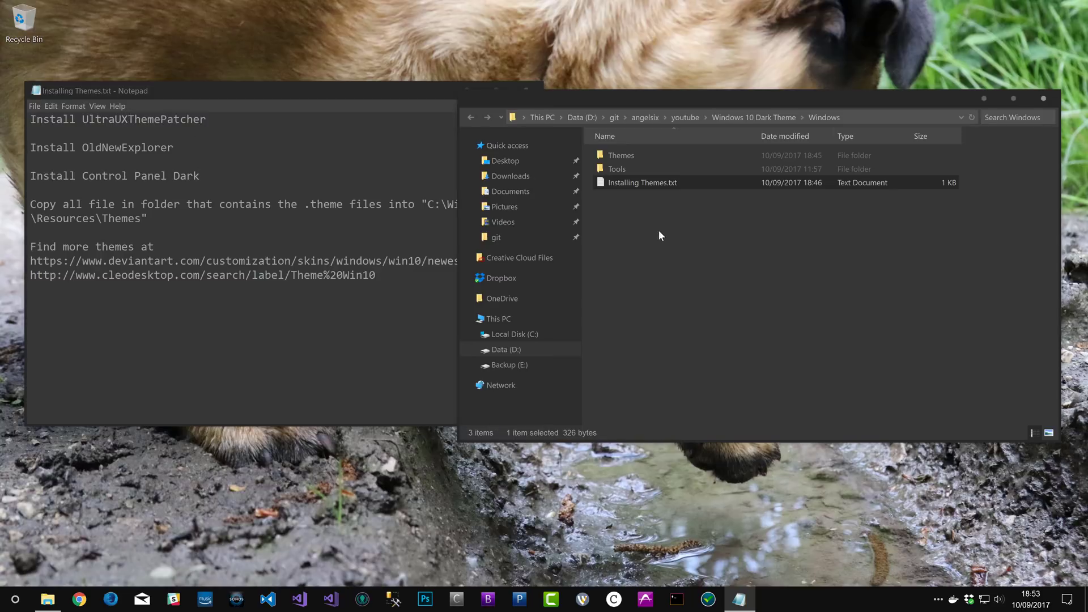
double_click(617, 166)
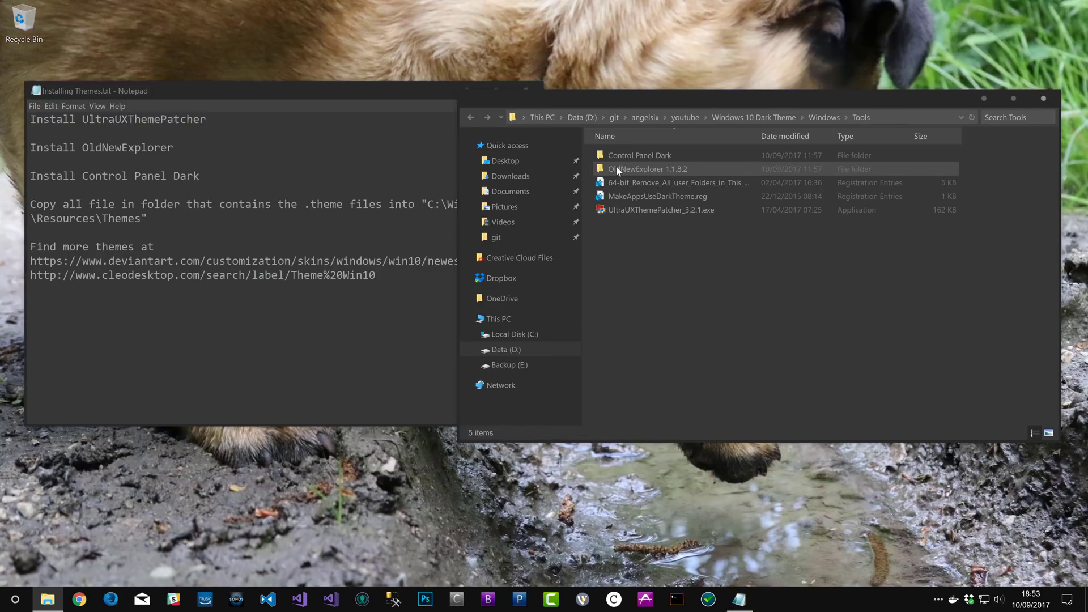
double_click(638, 213)
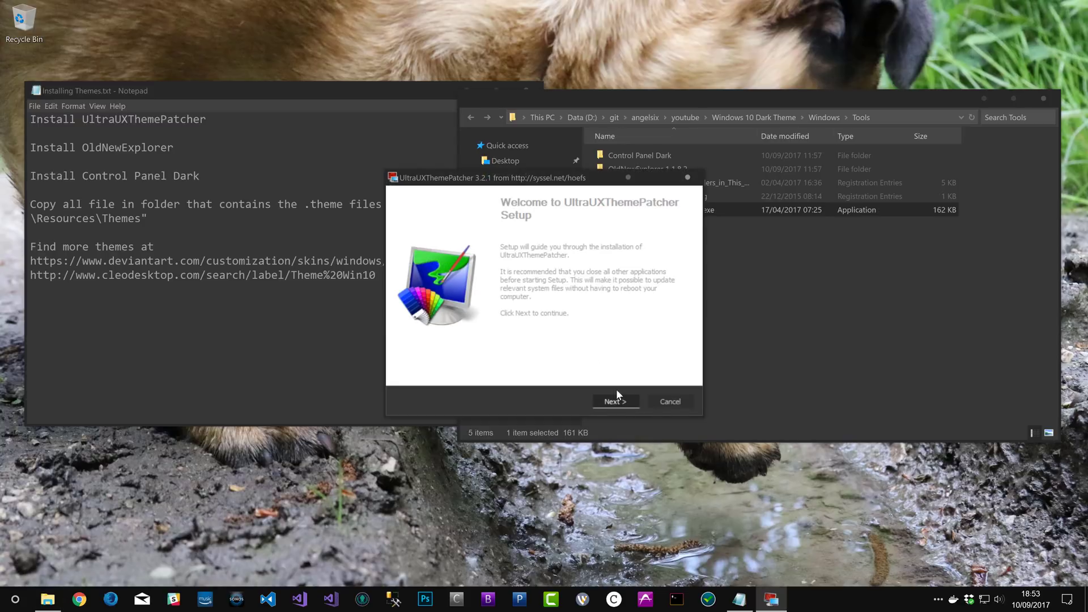
click(614, 400)
click(405, 371)
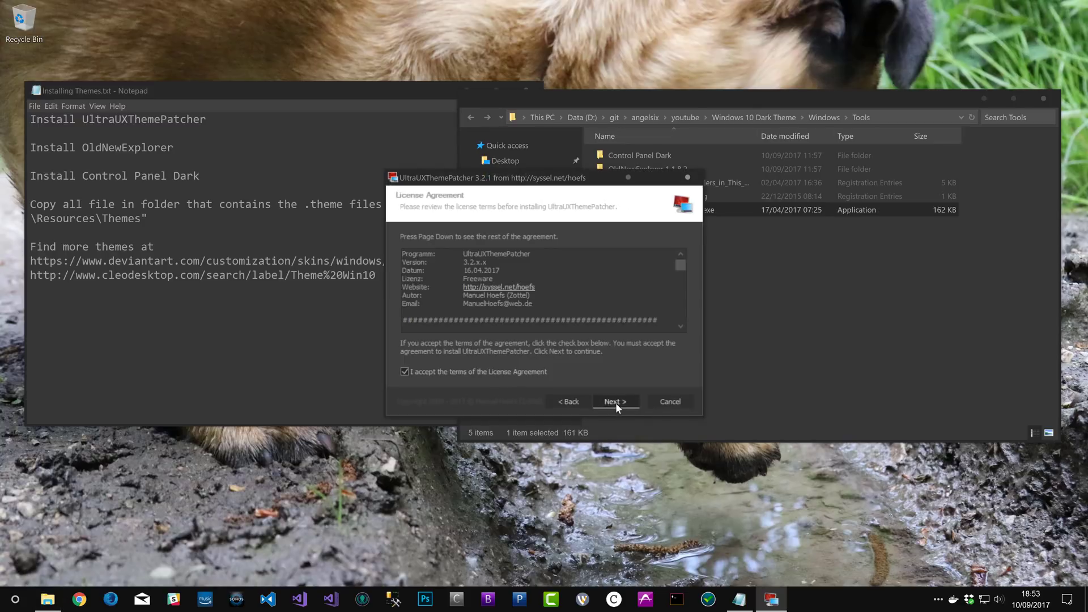
click(615, 402)
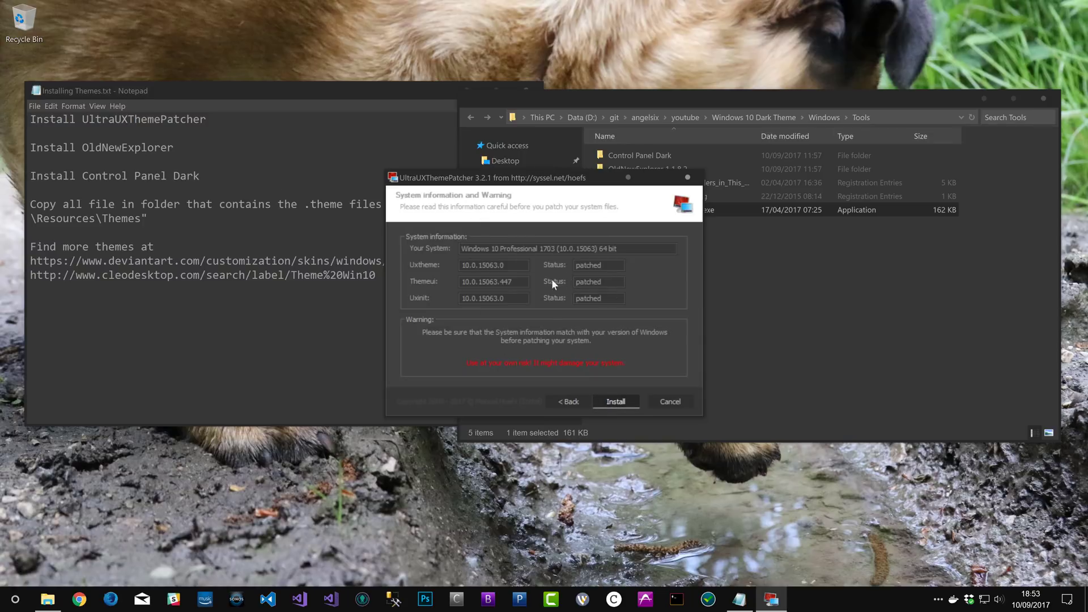
Step: Examine the patcher's system information, checking the Windows version and build and the status of each system file
double_click(609, 267)
click(615, 281)
drag(615, 248, 440, 239)
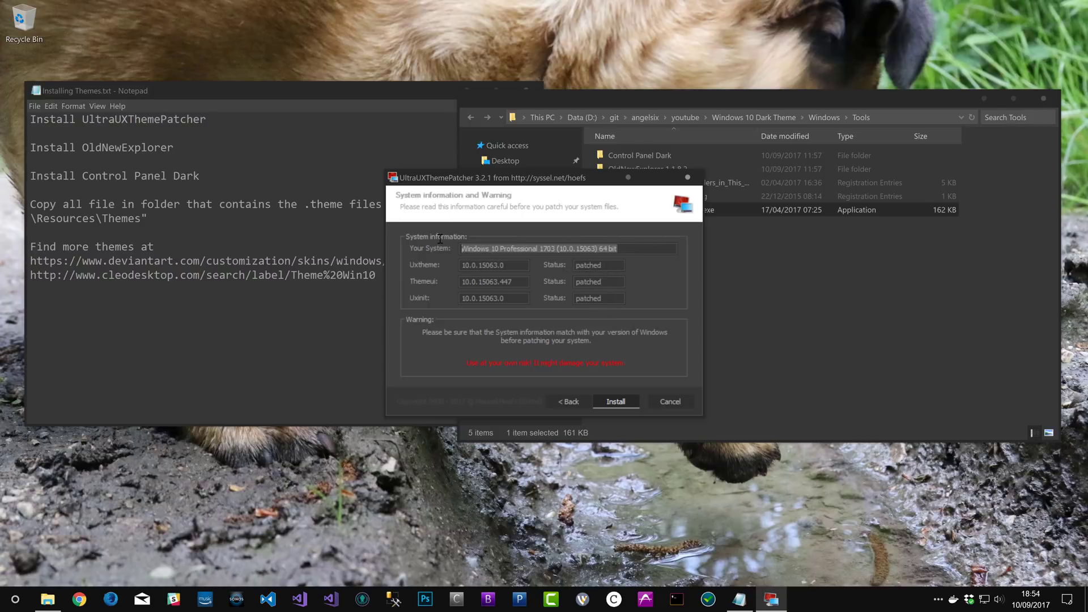
click(541, 249)
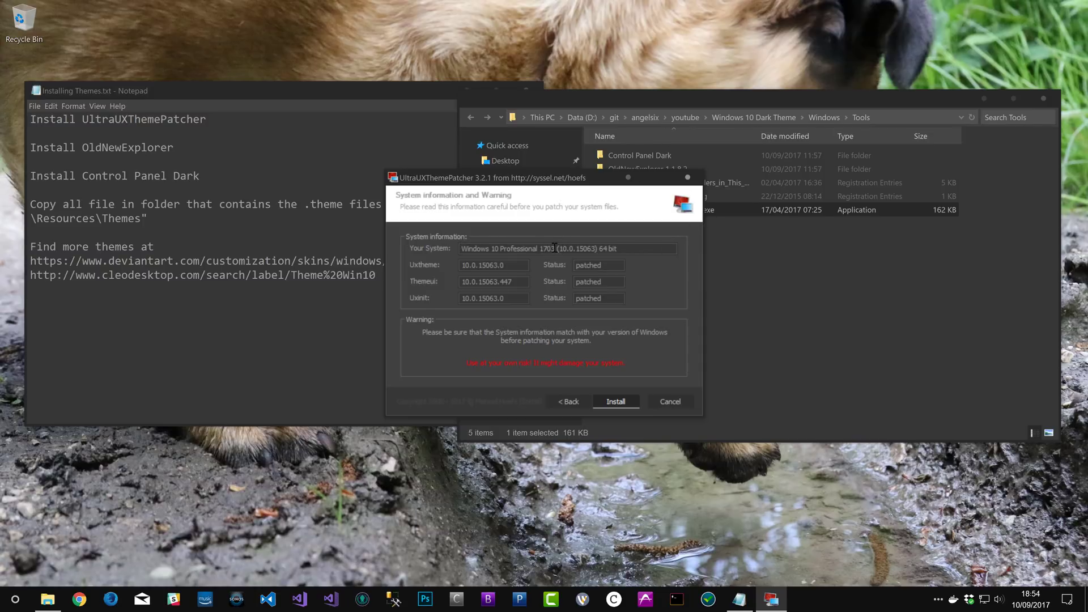
mouse_move(555, 247)
mouse_down()
mouse_move(530, 248)
mouse_move(551, 250)
mouse_up()
click(560, 248)
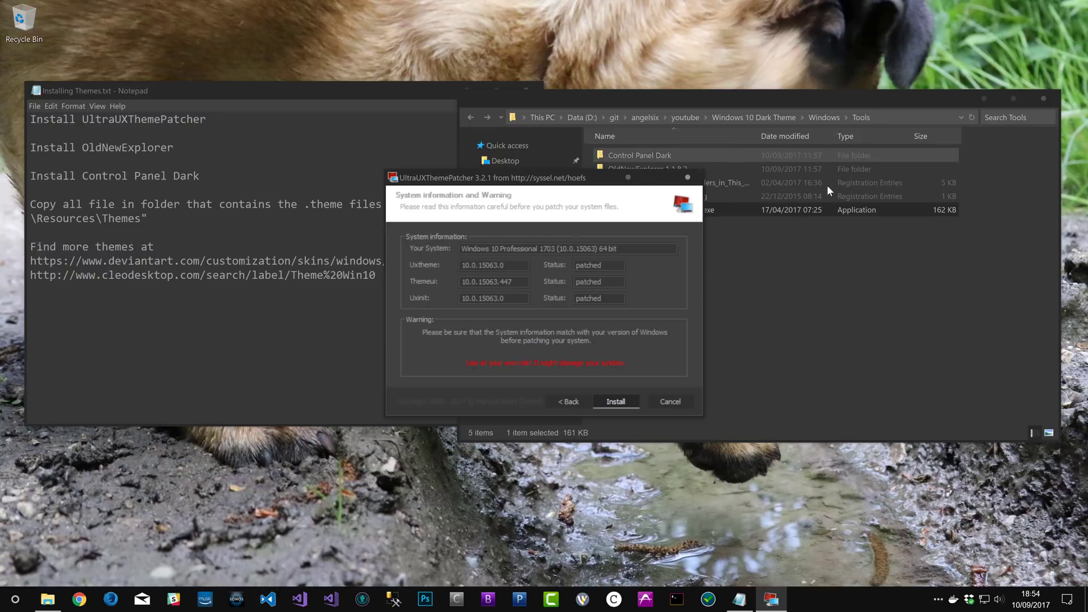
drag(557, 248, 462, 249)
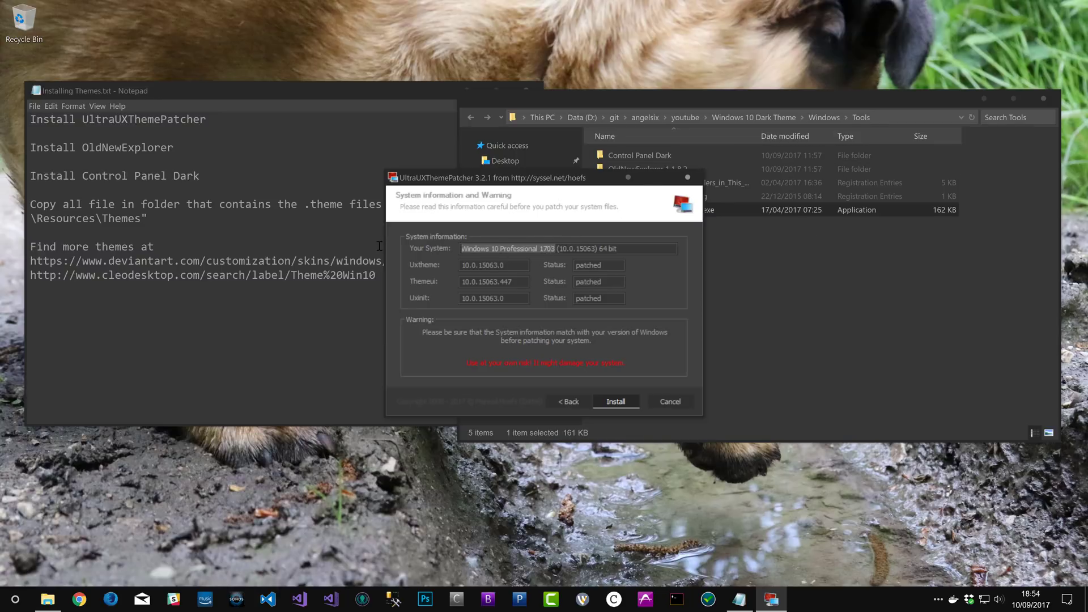
click(559, 249)
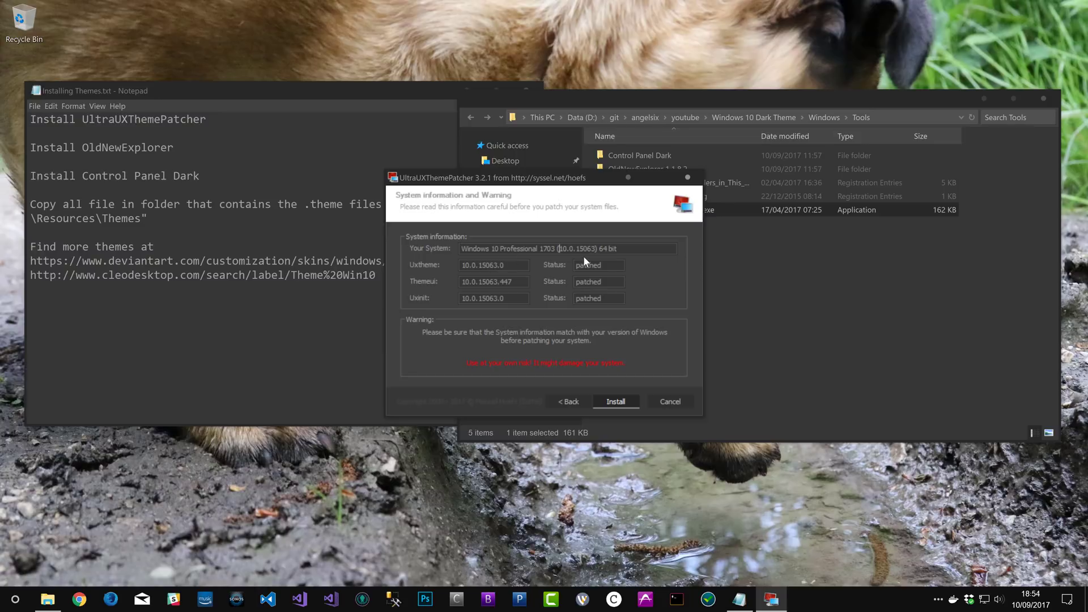
drag(559, 249, 543, 250)
click(556, 250)
drag(555, 249, 543, 248)
click(556, 250)
Step: Quit the UltraUXThemePatcher setup without installing and return to the Tools folder
click(661, 401)
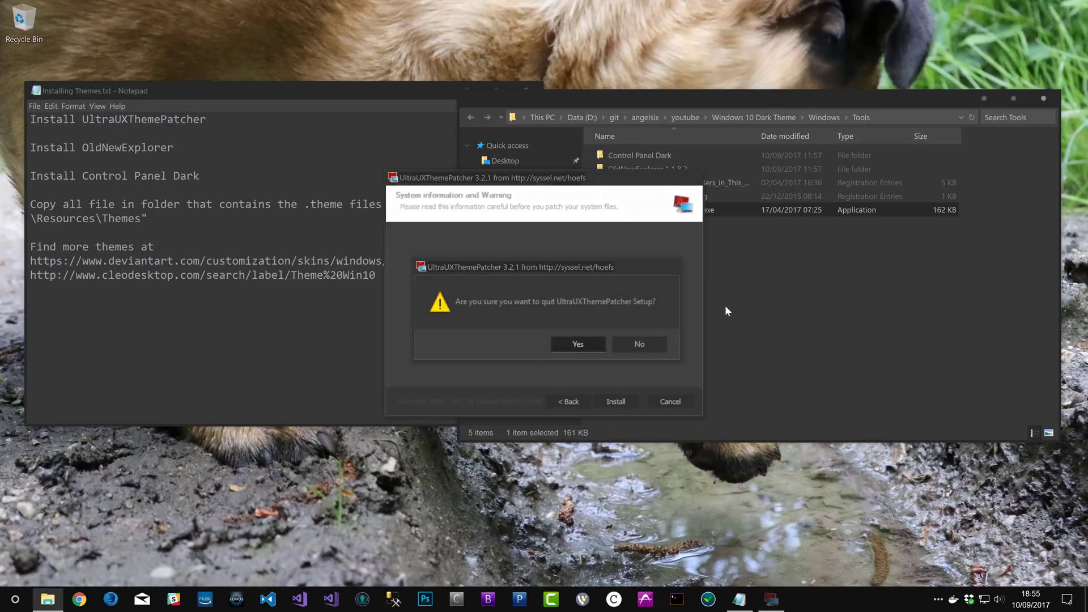
click(579, 342)
click(630, 272)
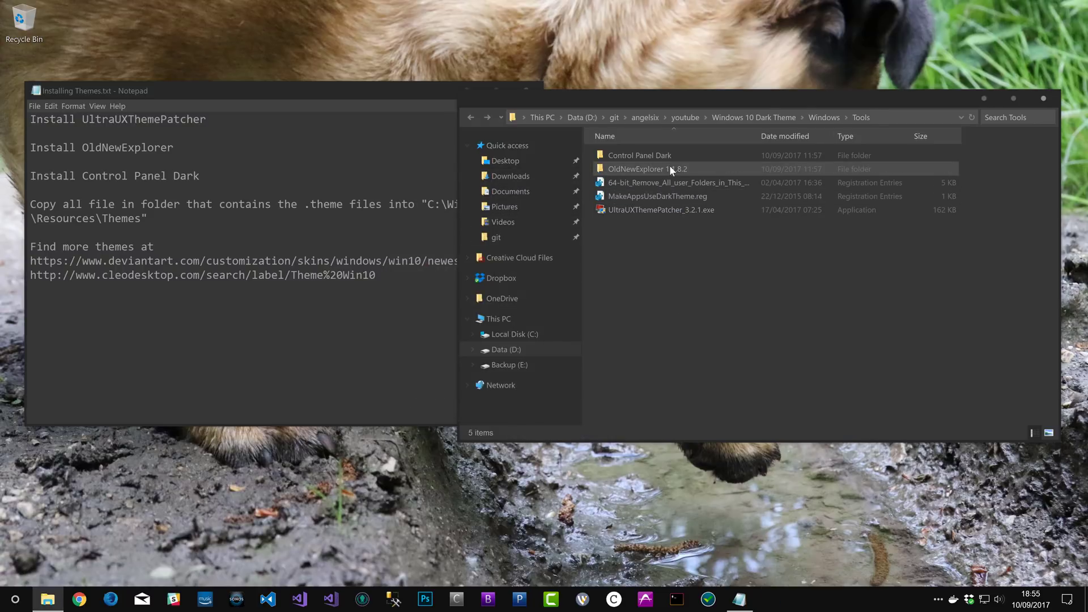
Step: Open the OldNewExplorer 1.1.8.2 folder, read through the installation notes in readme.txt, and close the file
double_click(636, 168)
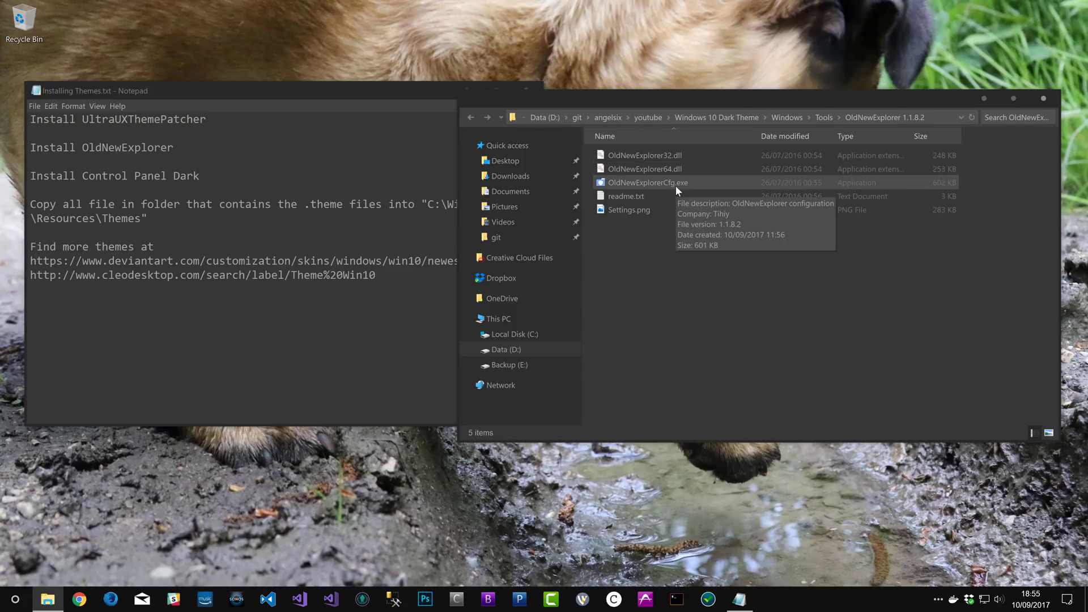
double_click(635, 195)
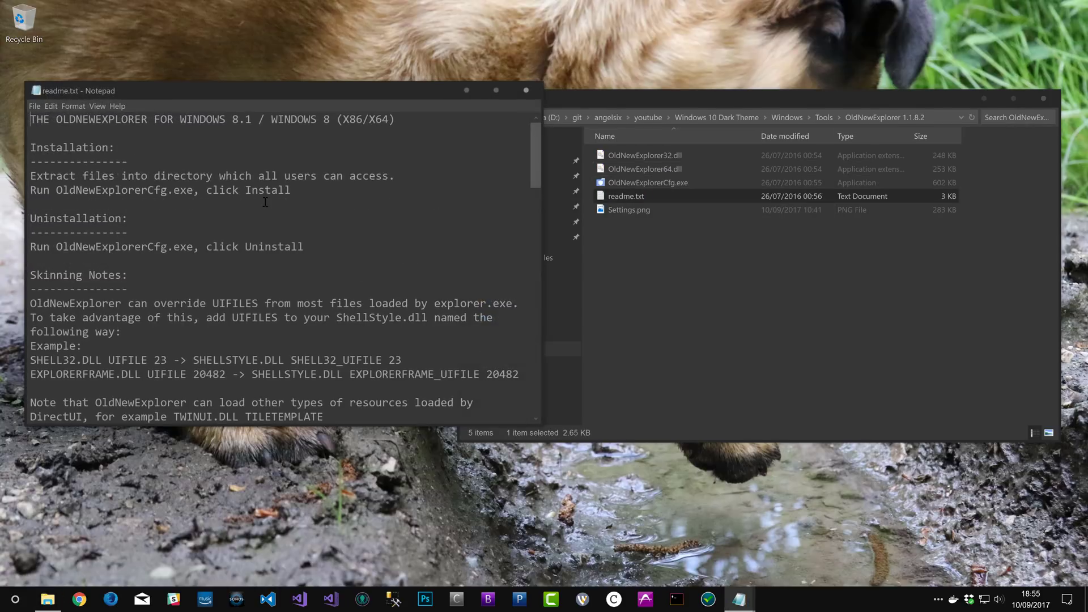
scroll(266, 202, down, 15)
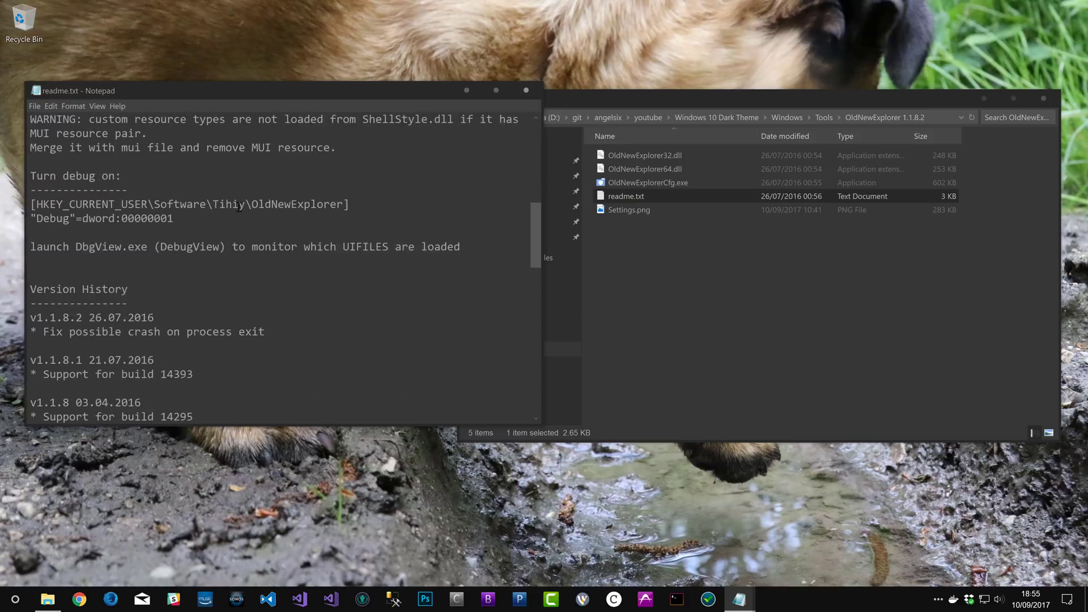
scroll(226, 353, down, 6)
scroll(297, 314, up, 20)
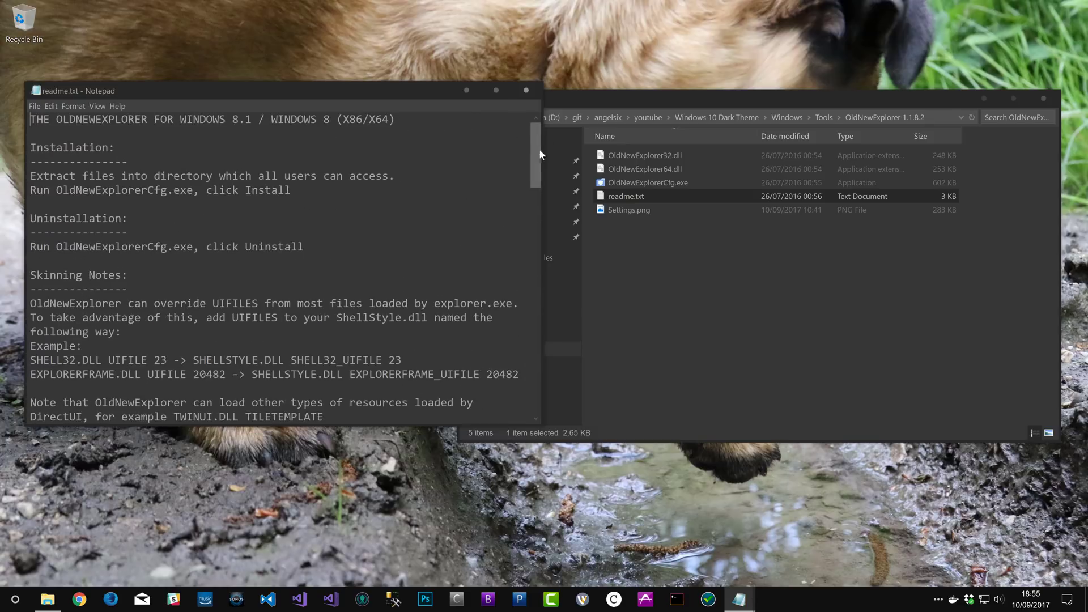
click(527, 93)
Step: View the recommended OldNewExplorer configuration in Settings.png and close the image
click(637, 212)
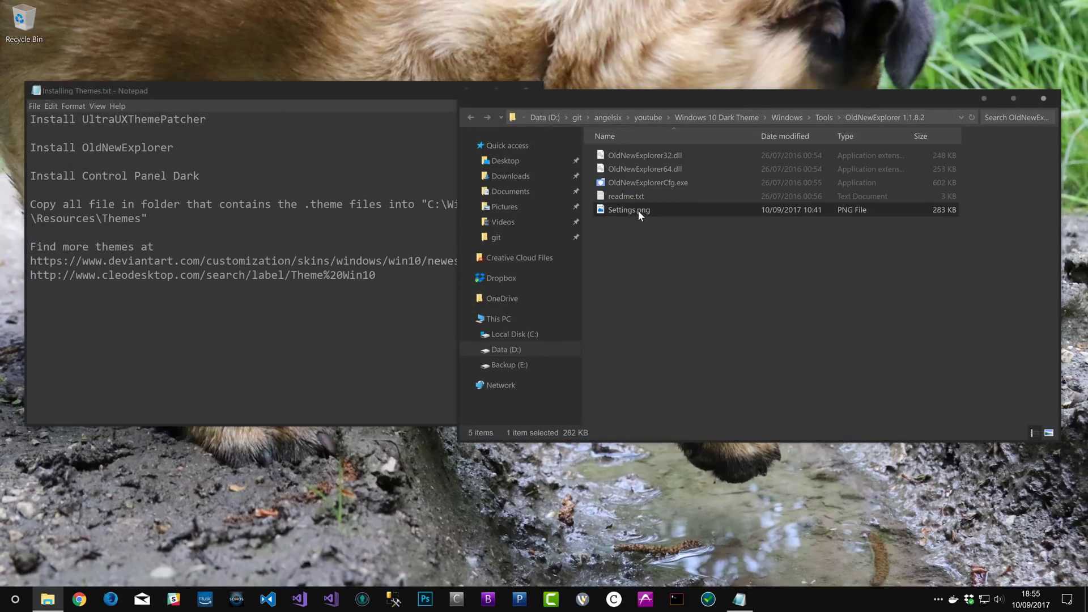
double_click(625, 212)
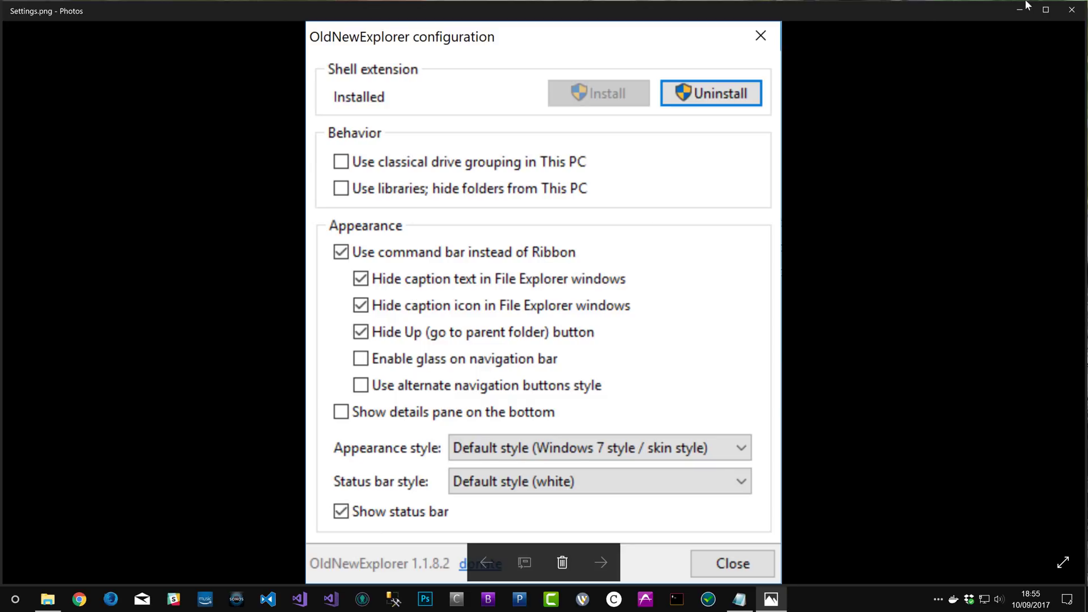
click(1072, 10)
click(723, 326)
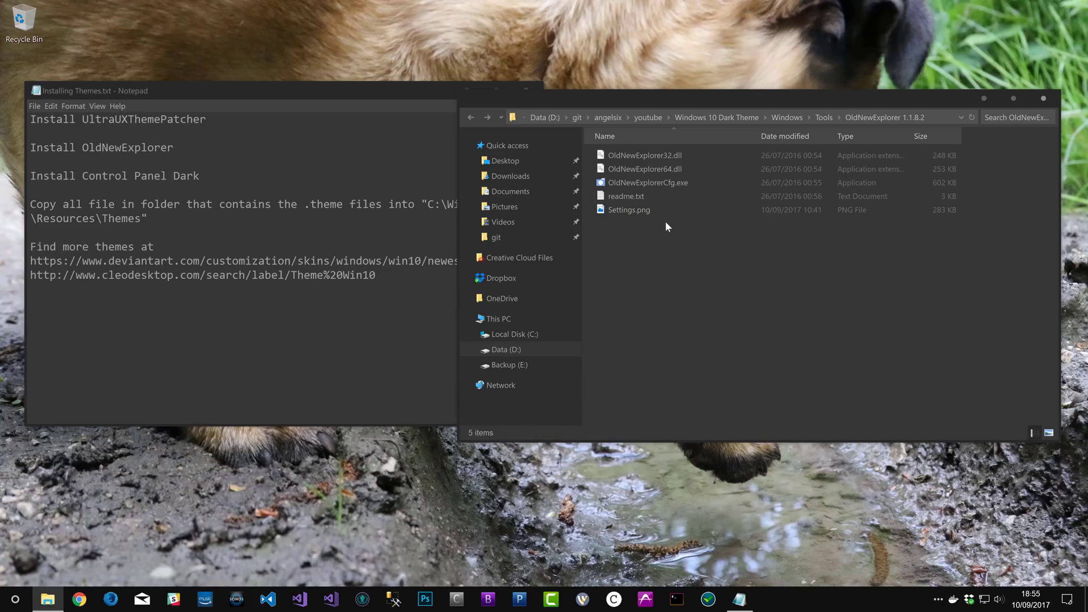
Step: Run OldNewExplorerCfg.exe and move its configuration window clear of the file list
drag(667, 225, 652, 151)
click(784, 277)
double_click(669, 182)
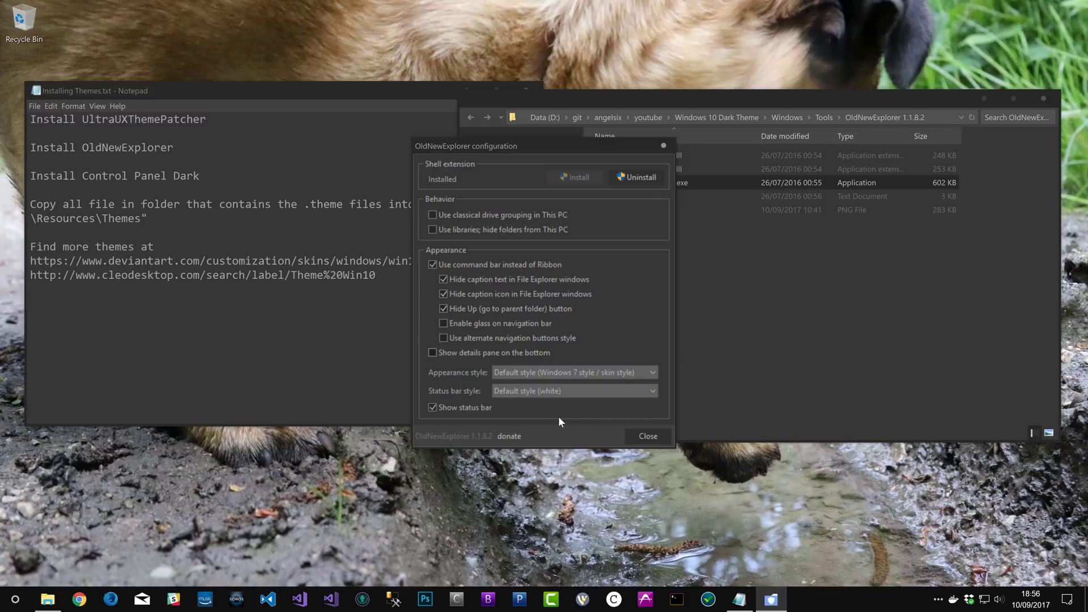
drag(540, 141, 438, 159)
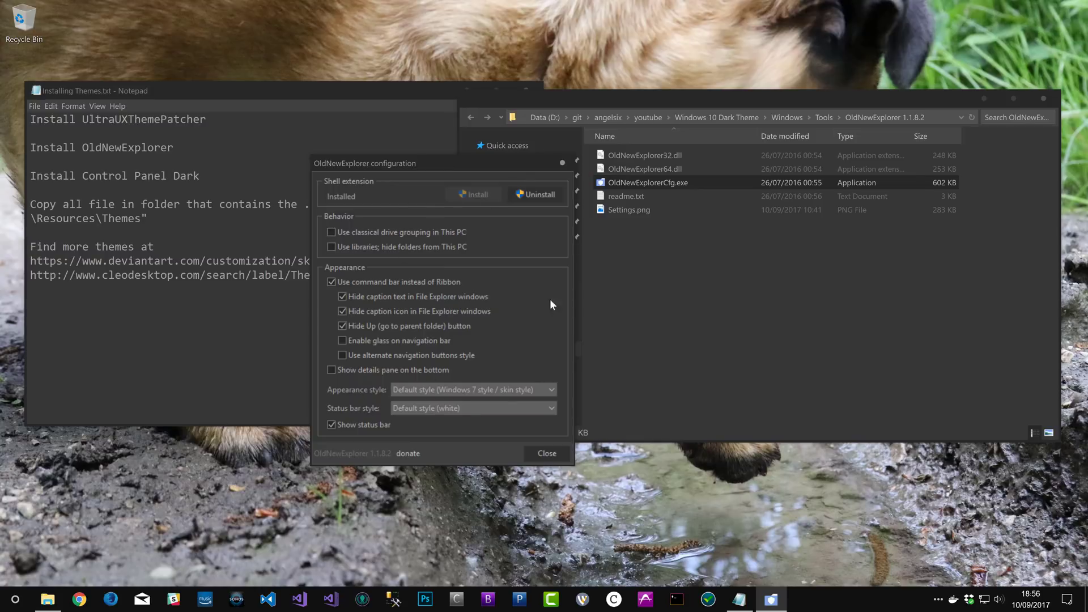
Step: Reveal the classic menu bar in the OldNewExplorer 1.1.8.2 folder window and hide it again
click(678, 241)
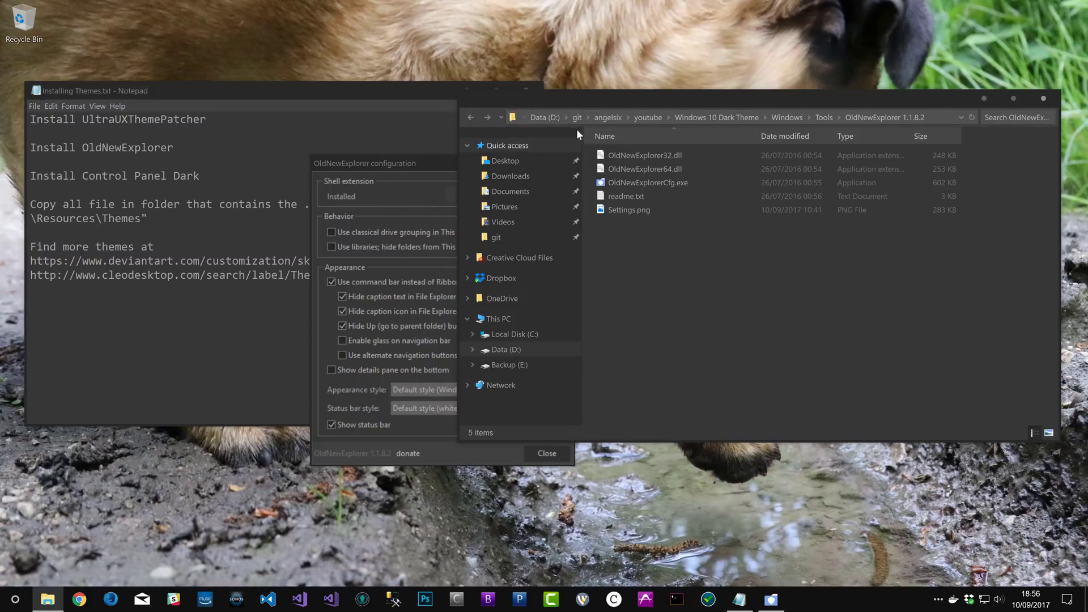
key(alt)
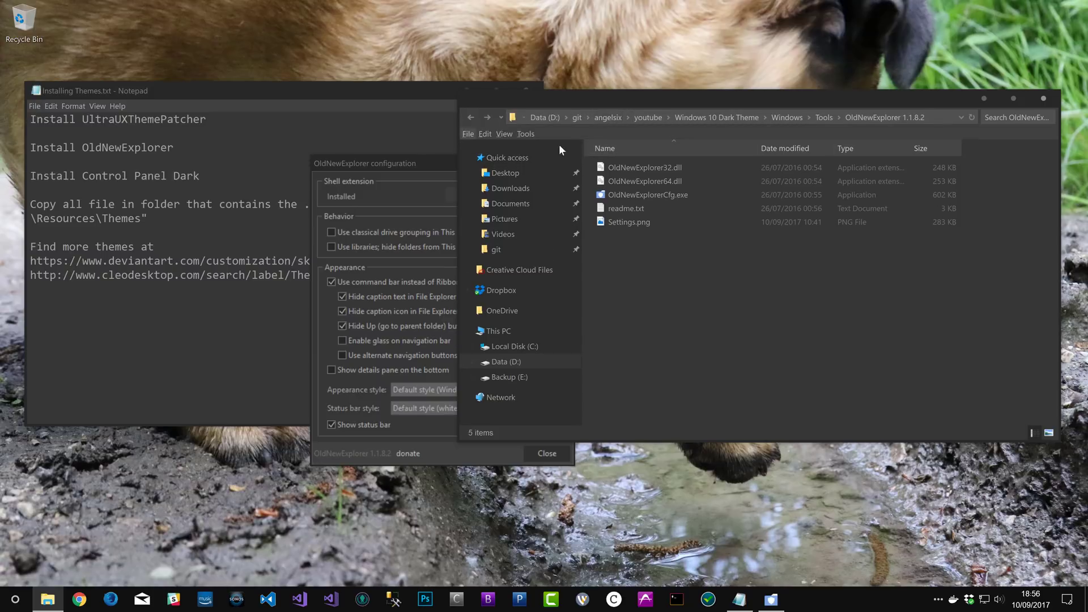
key(alt)
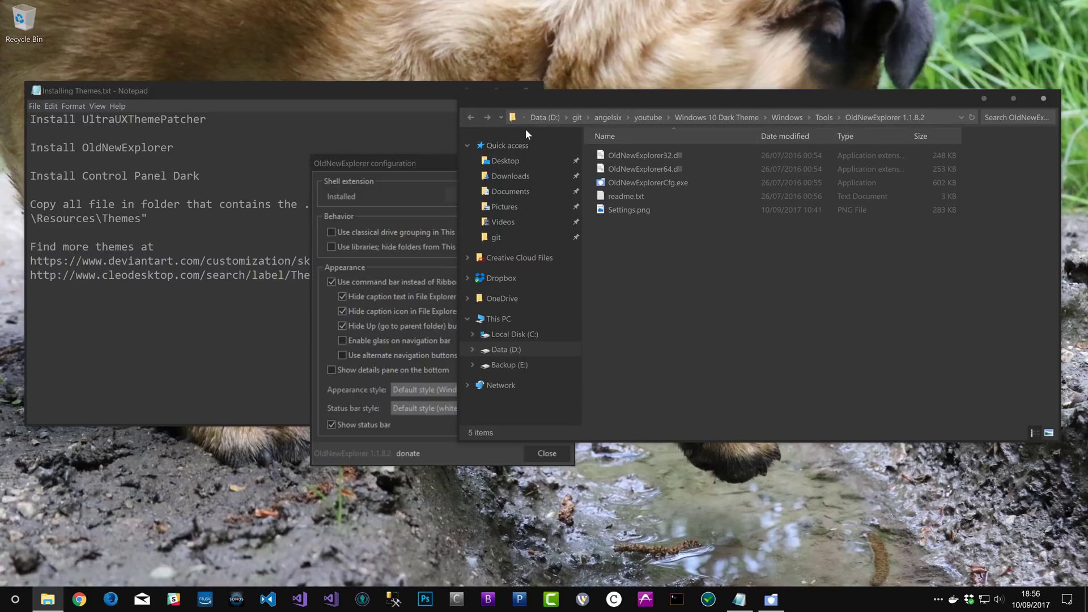
Step: Close the OldNewExplorer configuration window without changing its options and return to the Tools folder
click(620, 209)
click(388, 171)
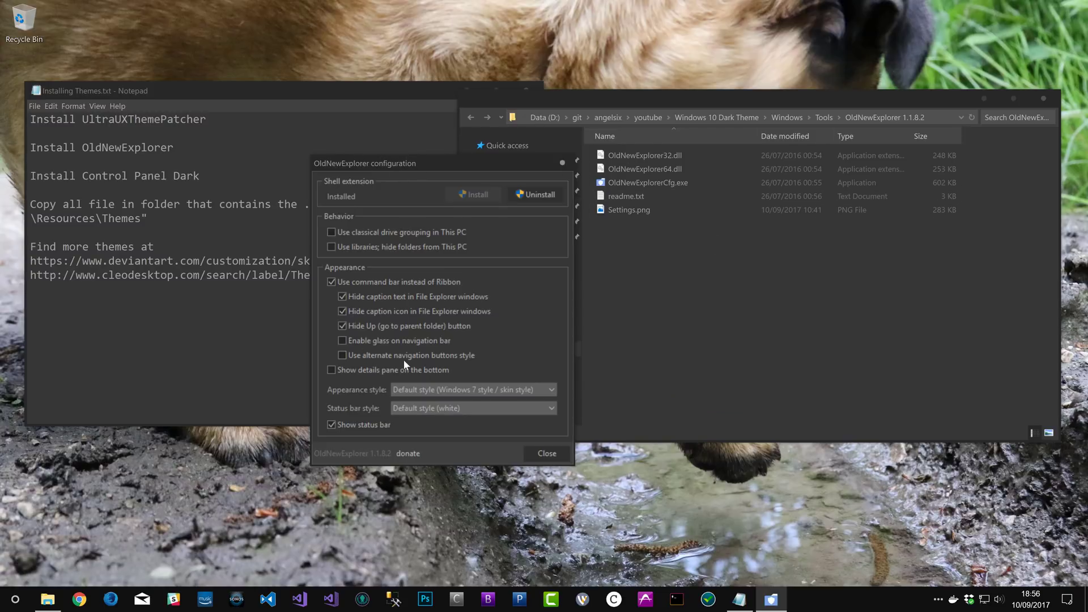
click(563, 165)
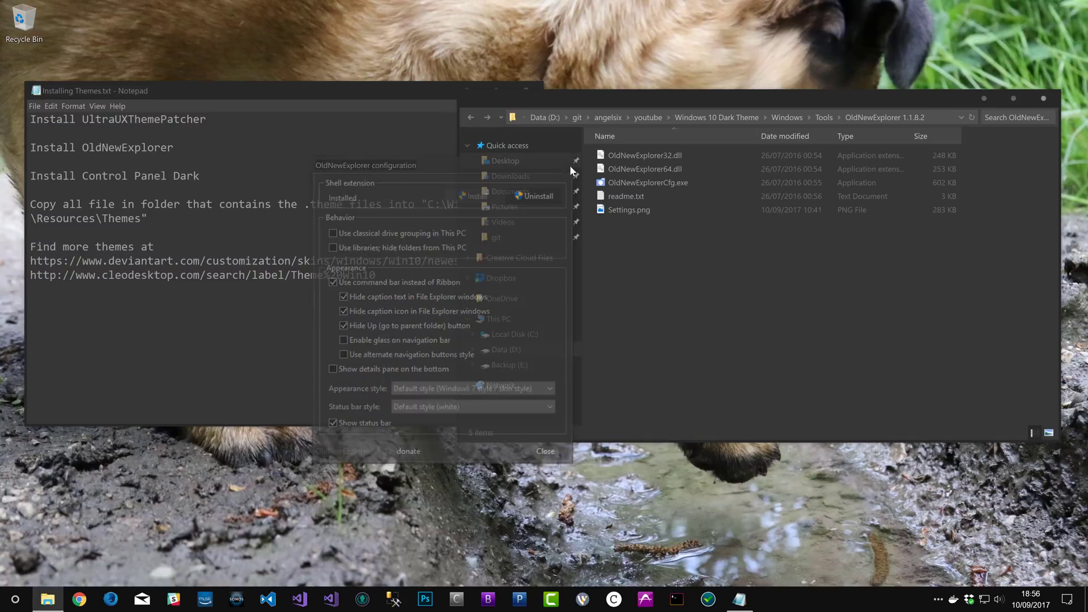
click(823, 118)
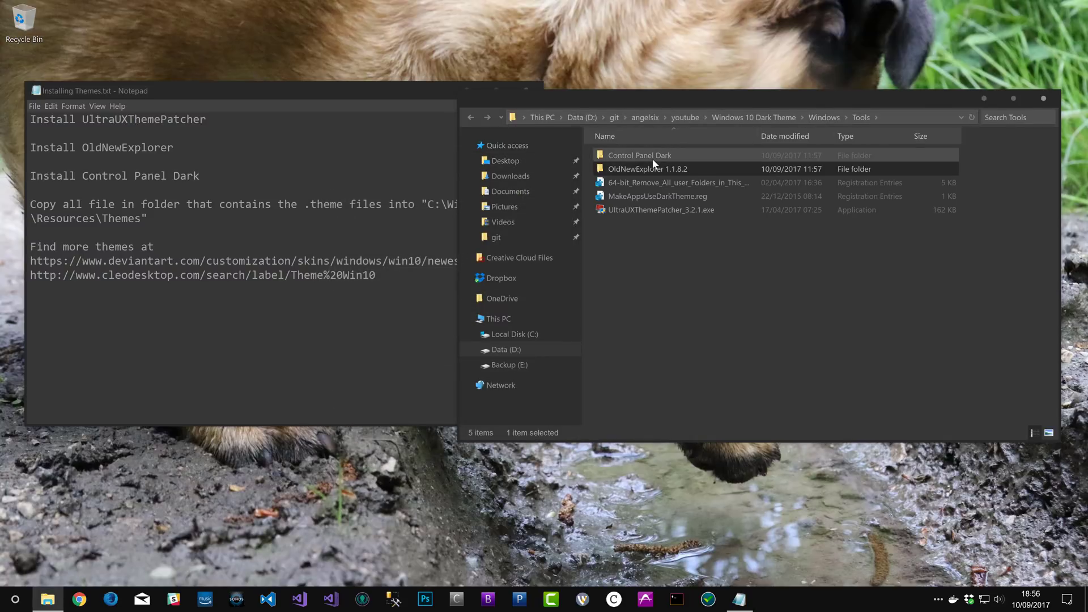
Step: Open Control Panel, look at the Hardware and Sound category's dark styling, and return to the main category view
key(super)
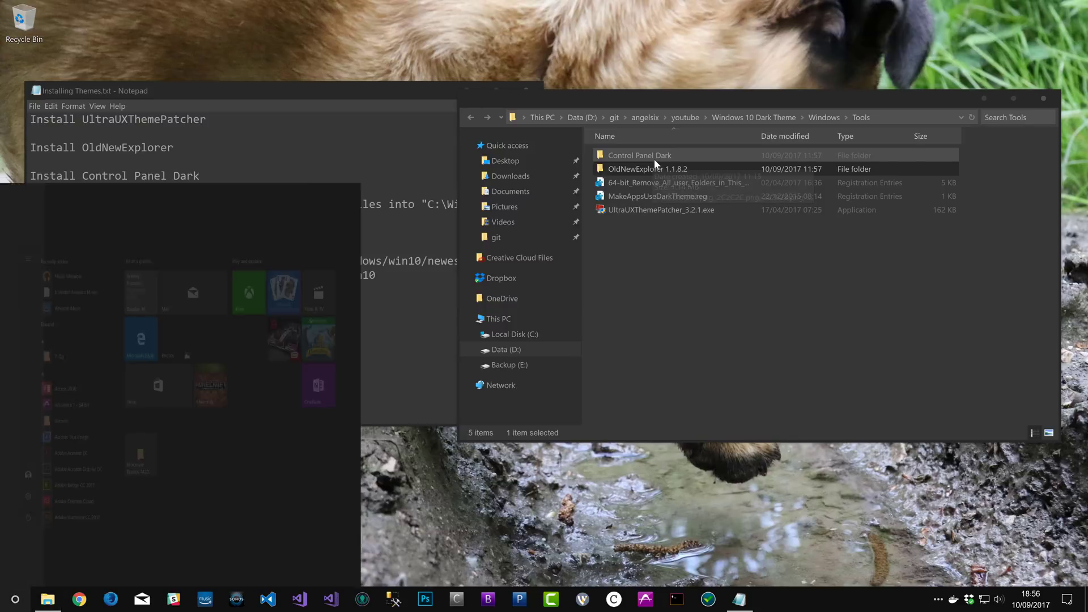
text(contr)
key(Return)
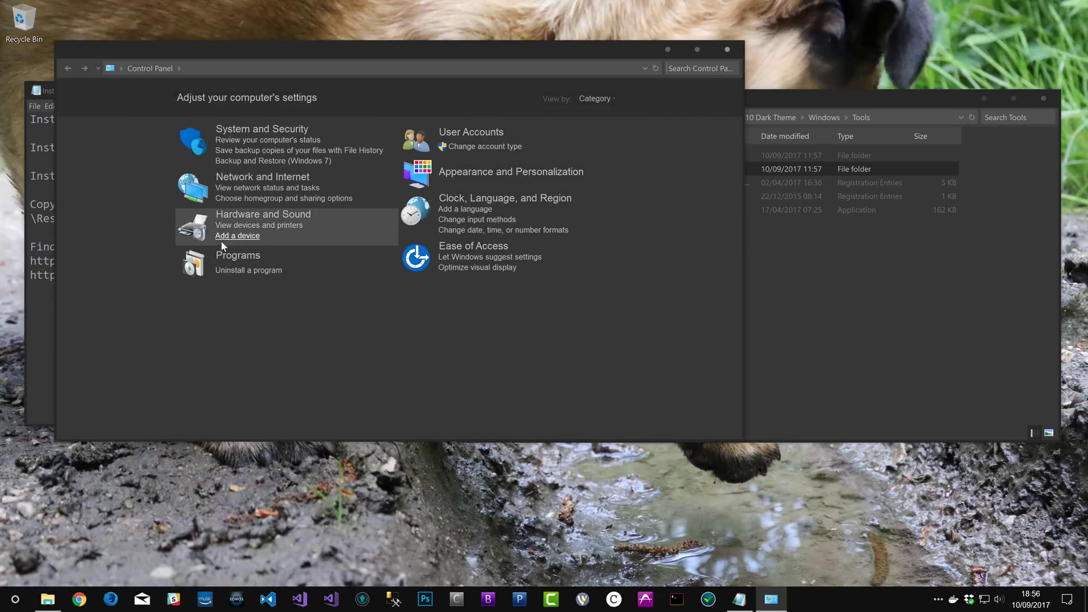
click(234, 215)
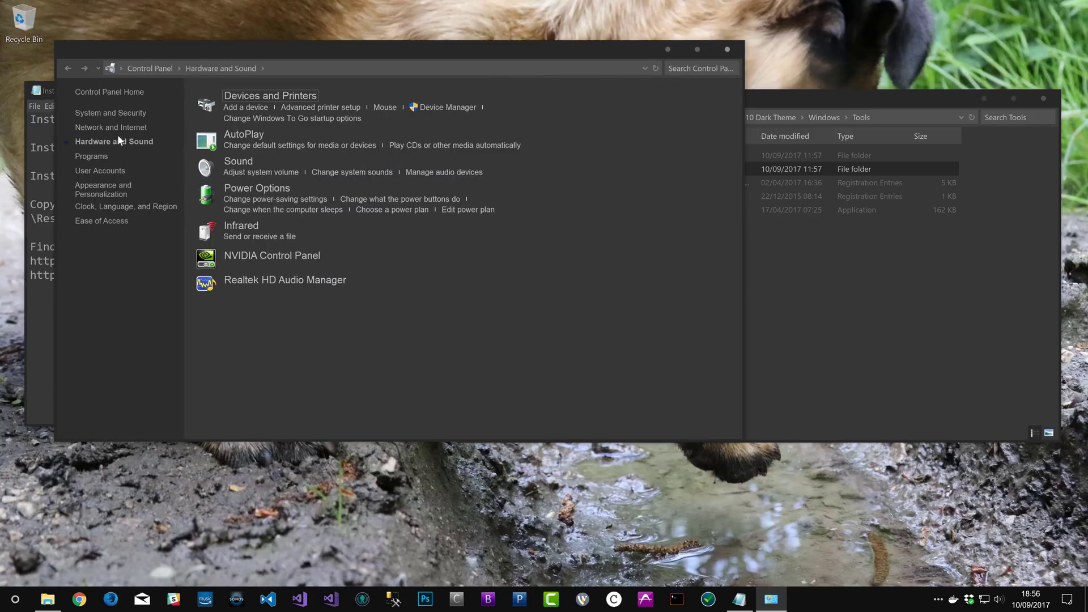
click(71, 68)
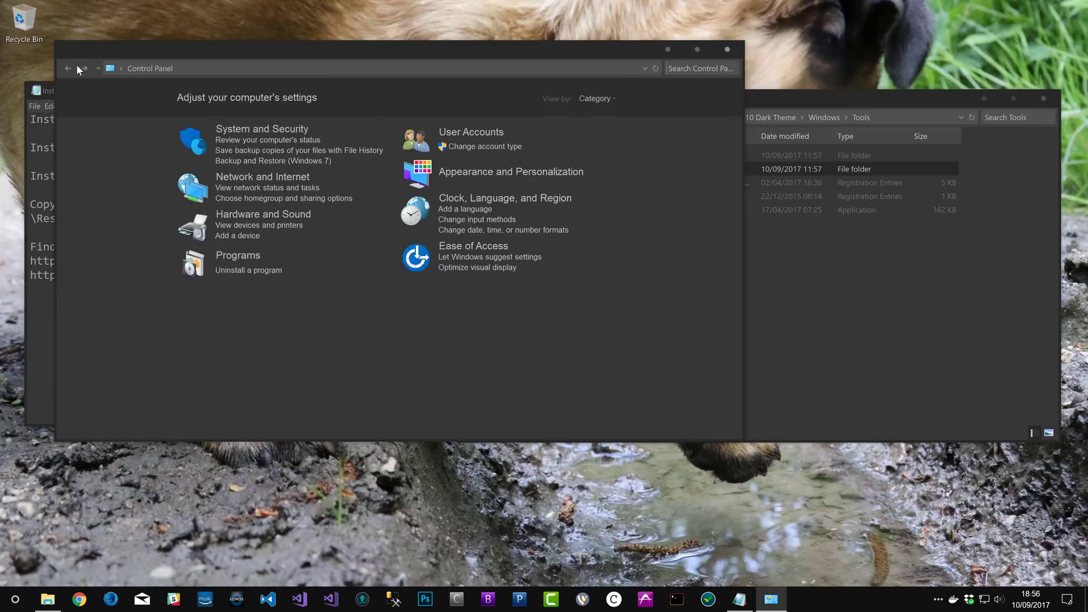
Step: Open the Control Panel Dark folder inside Tools and close the Control Panel window
click(797, 247)
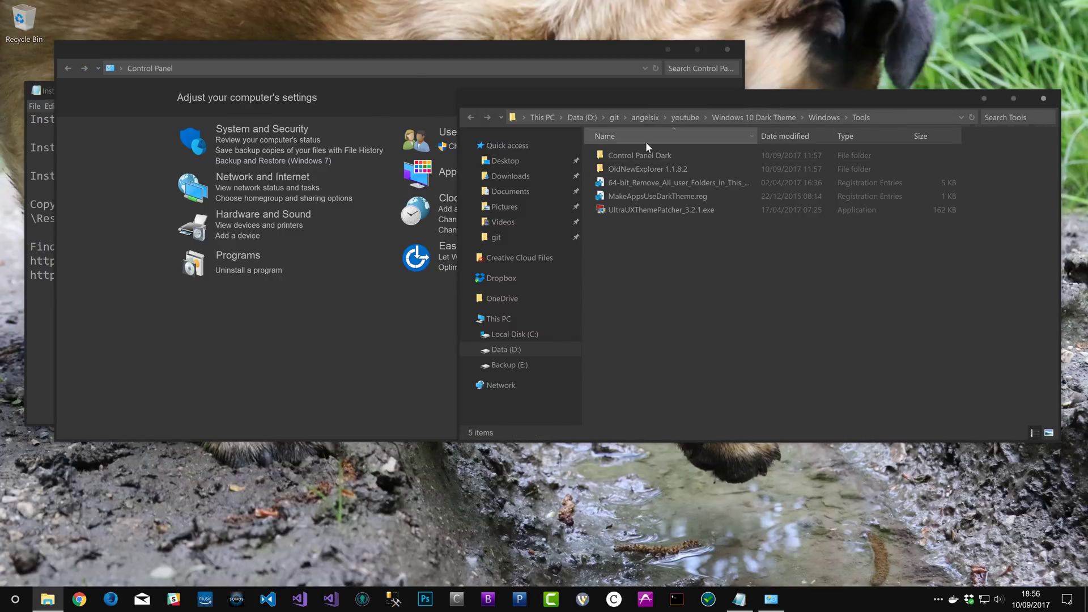
click(650, 155)
double_click(649, 155)
click(715, 57)
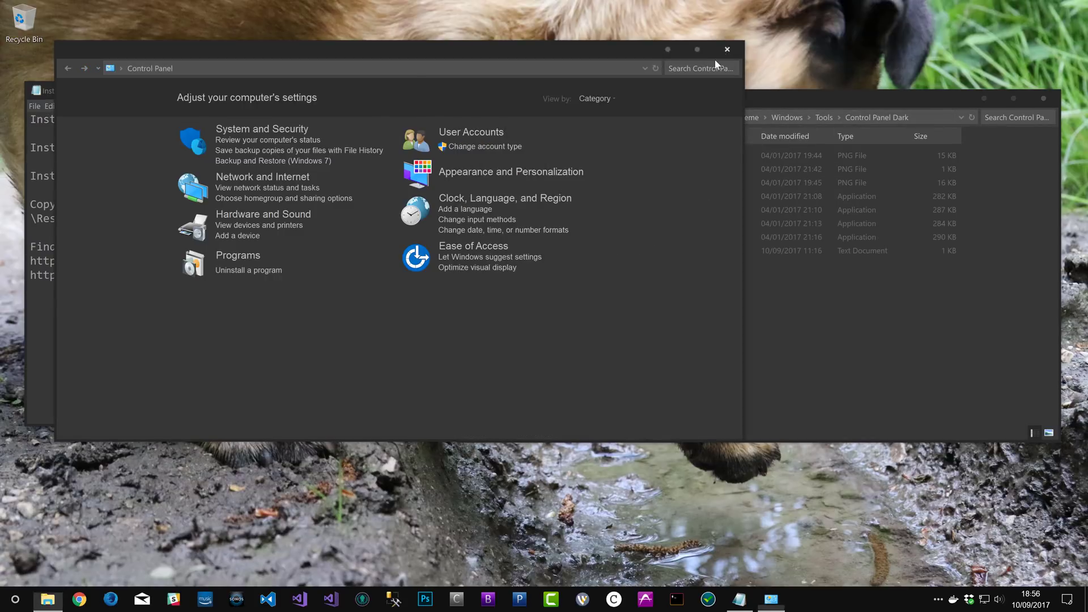
click(727, 50)
Step: View the colour sample images 2C2C2C.png, 282828.png and 000000.png in Photos and close the viewer
click(668, 210)
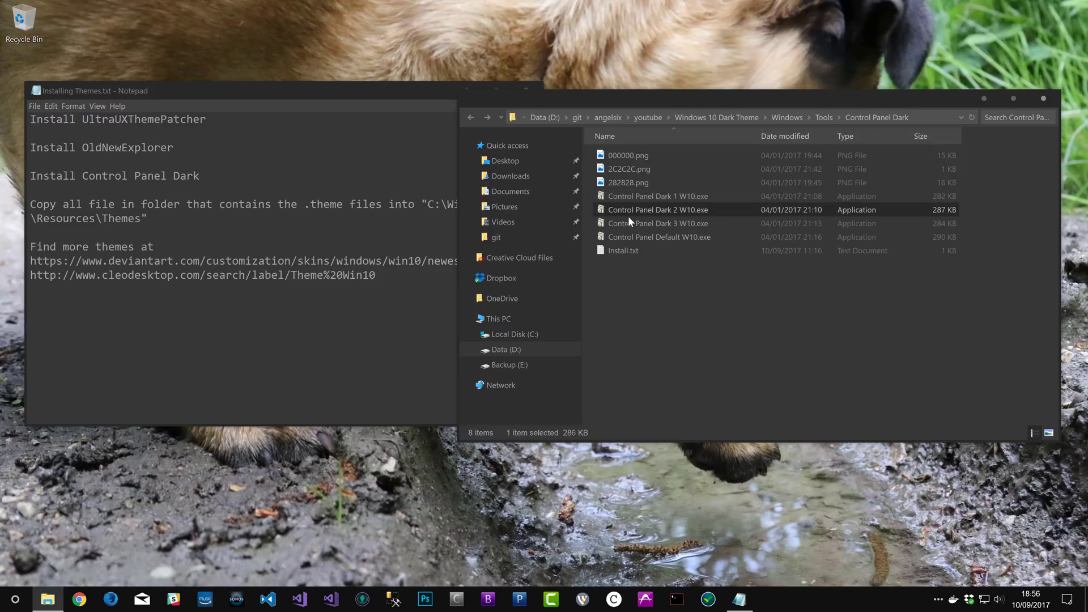
click(661, 196)
click(627, 169)
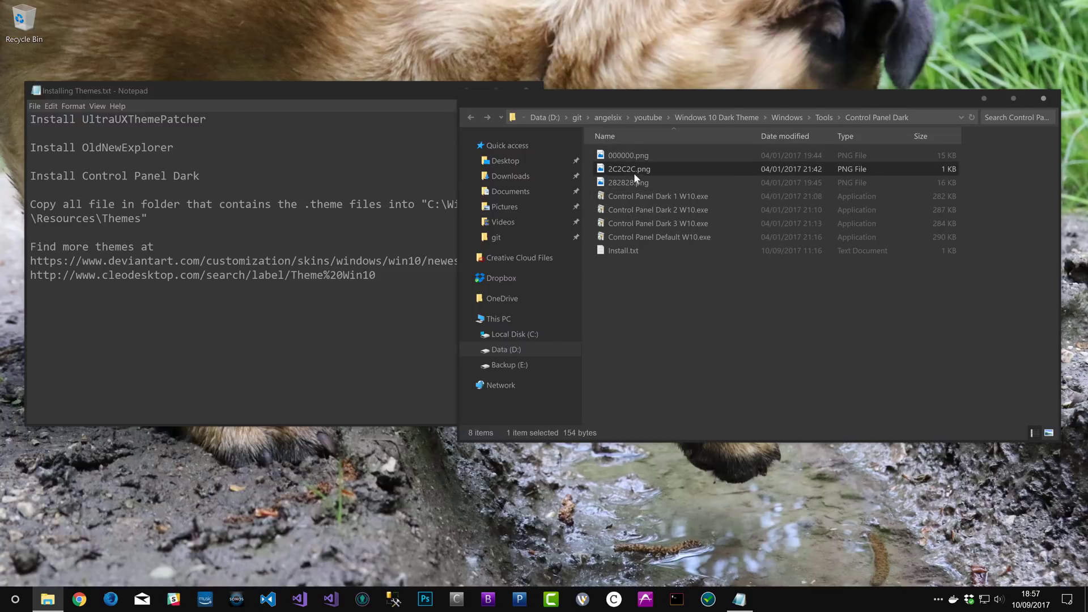
double_click(634, 166)
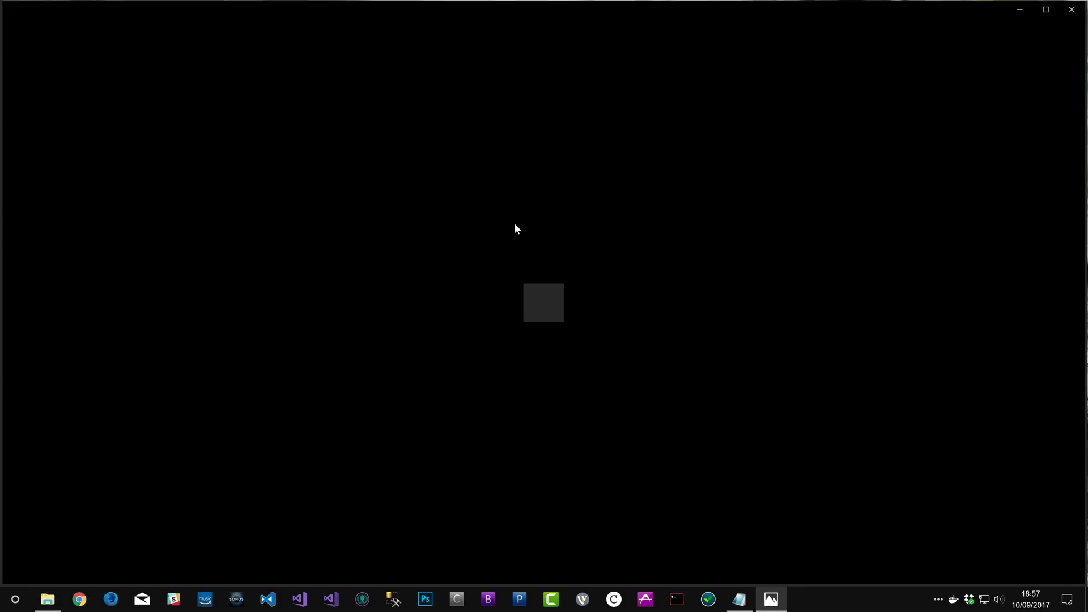
key(Right)
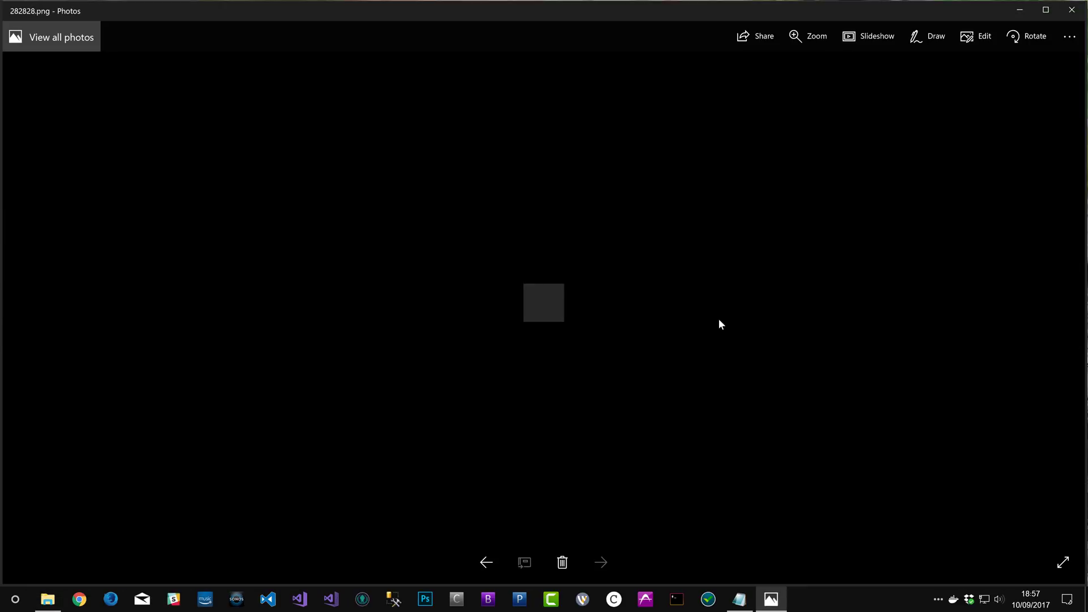
key(Left)
key(Left)
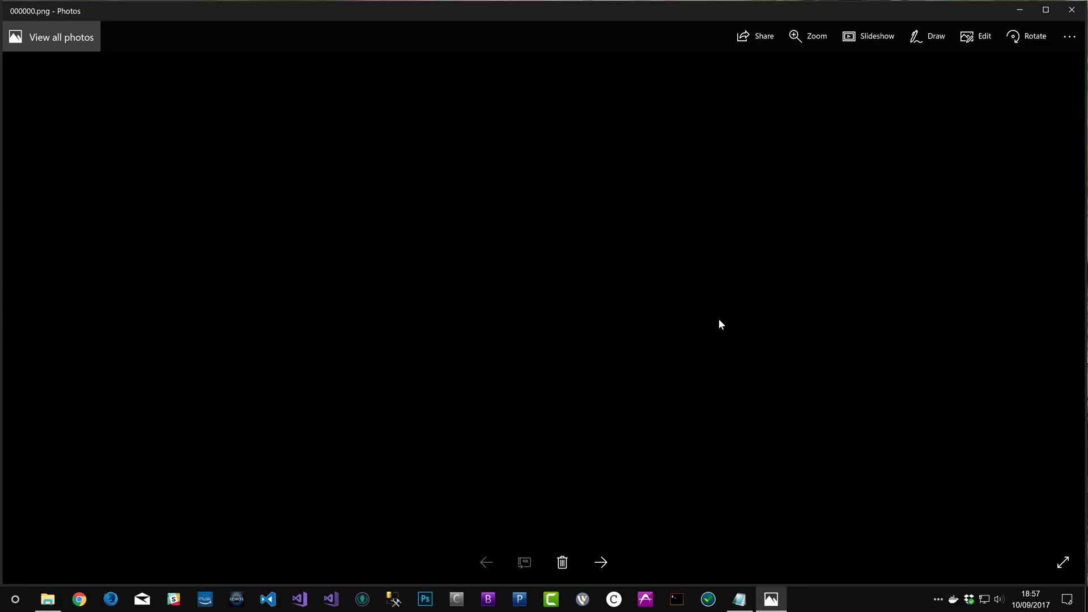
click(1072, 10)
Step: Launch Control Panel Dark 1 W10.exe to view its installation prompt and decline the installation
double_click(668, 196)
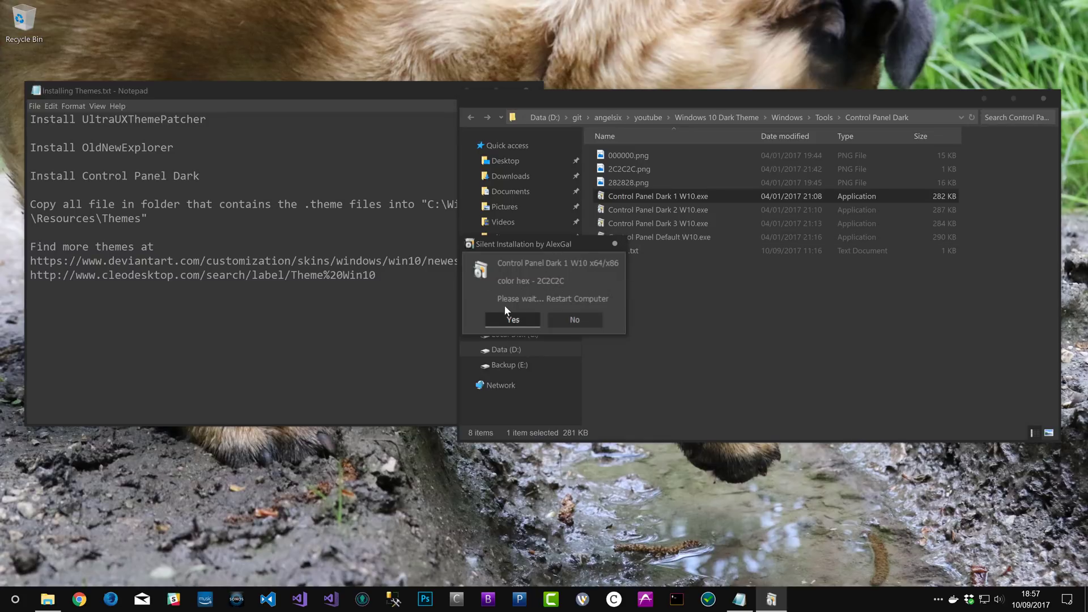
click(564, 320)
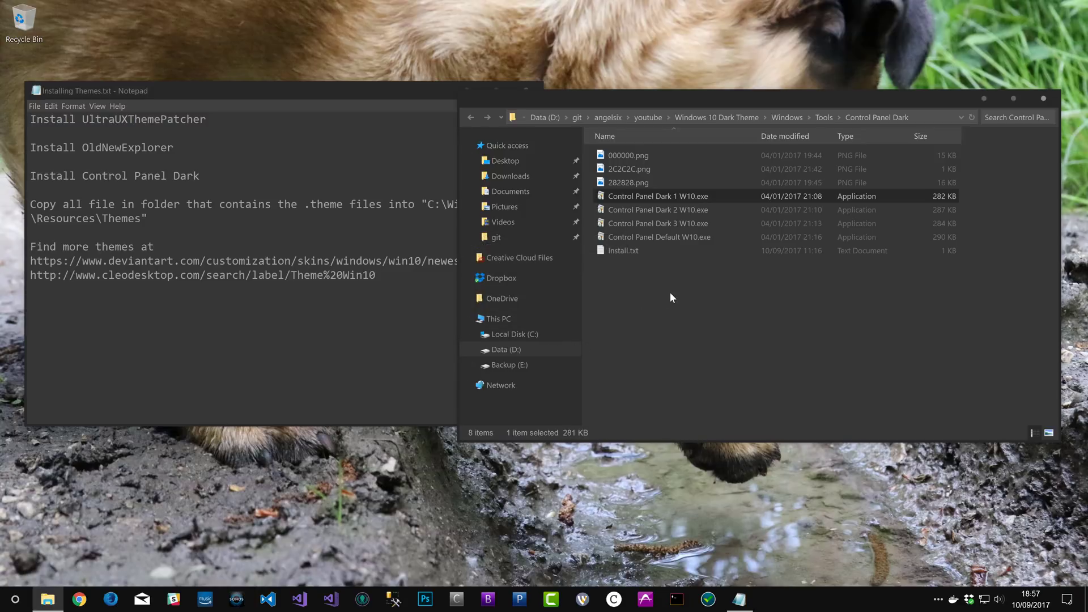
click(670, 298)
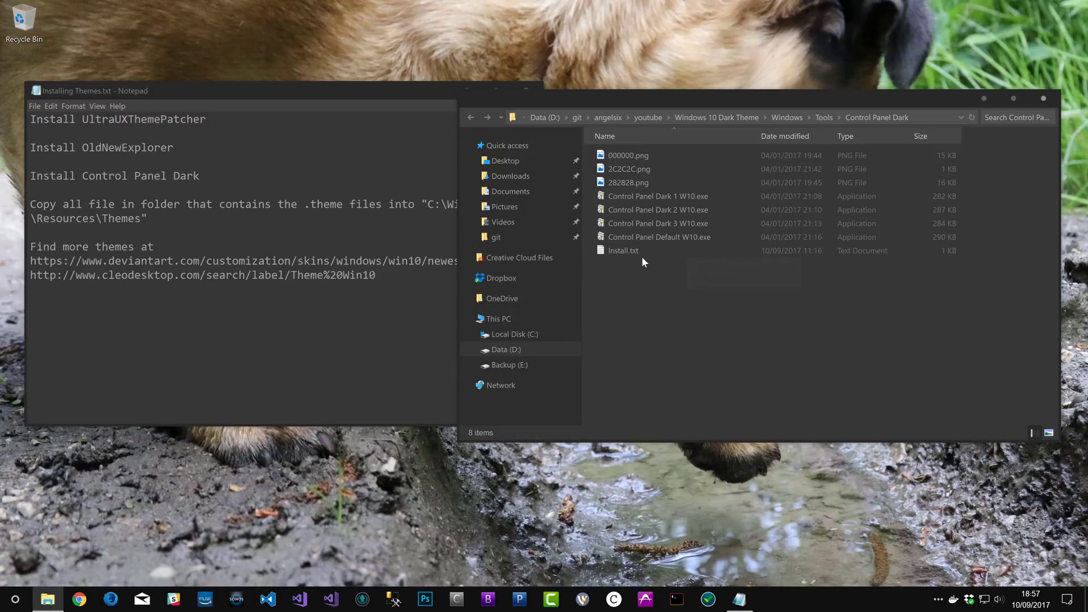
Step: Launch Control Panel Default W10.exe to view its revert prompt and decline it
double_click(682, 238)
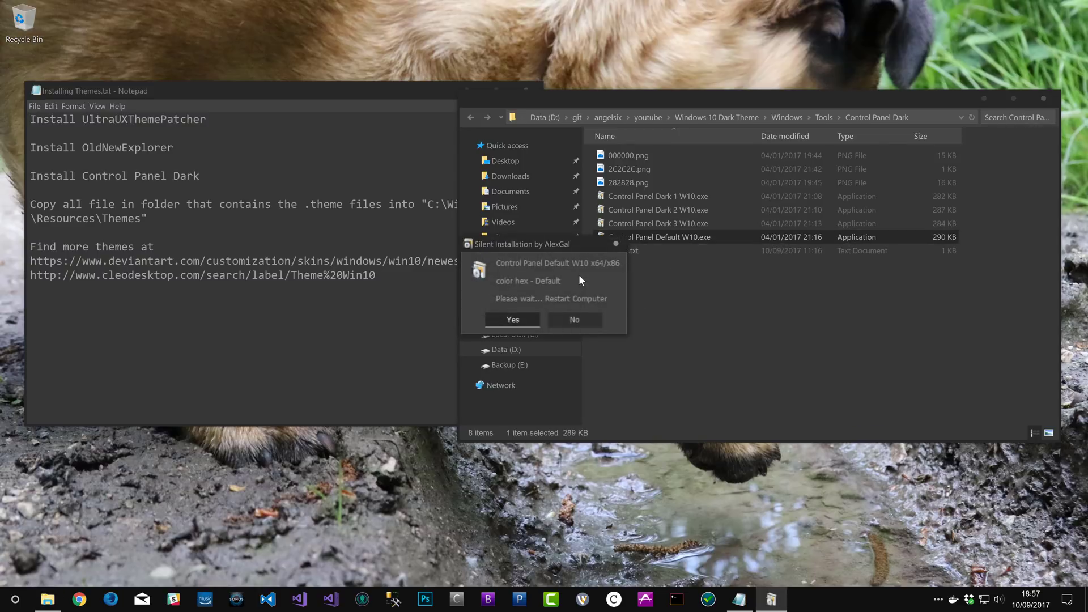
click(587, 319)
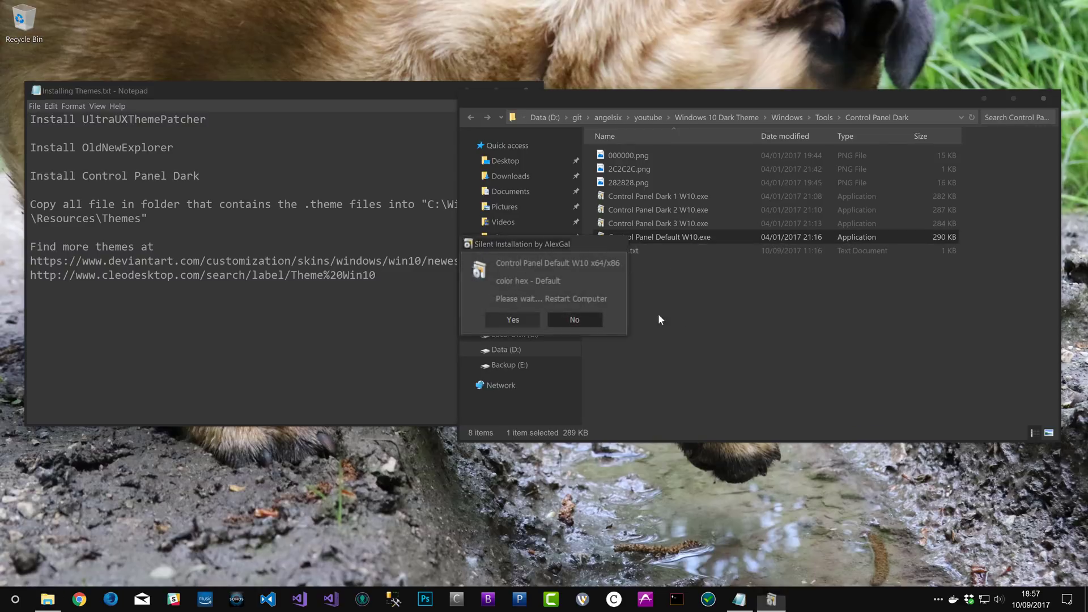
click(667, 267)
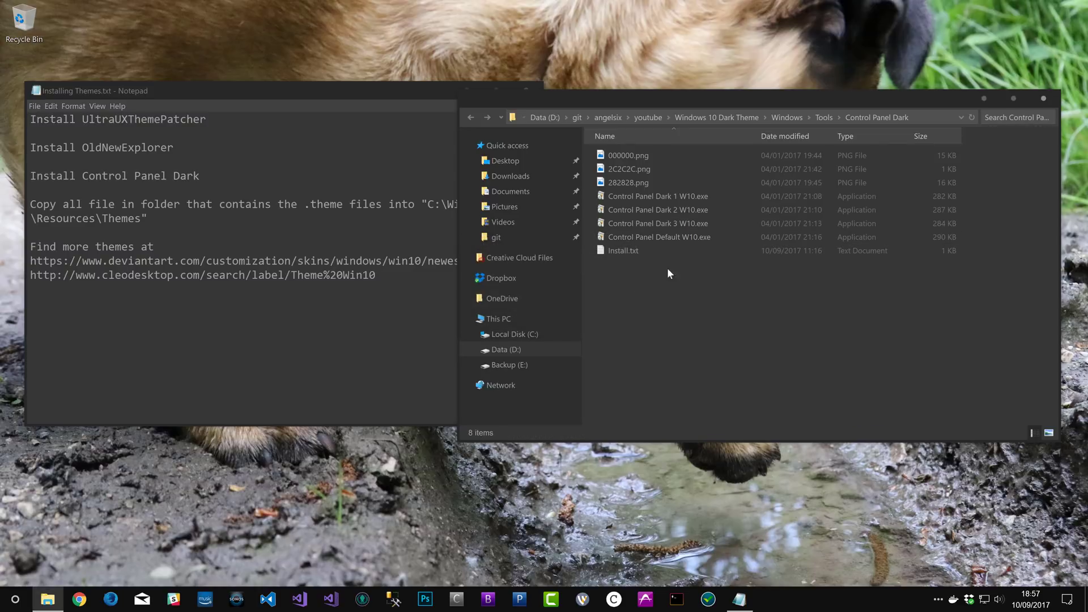
Step: Read the Control Panel Dark instructions in Install.txt, close the file, and return to the Tools folder
double_click(633, 251)
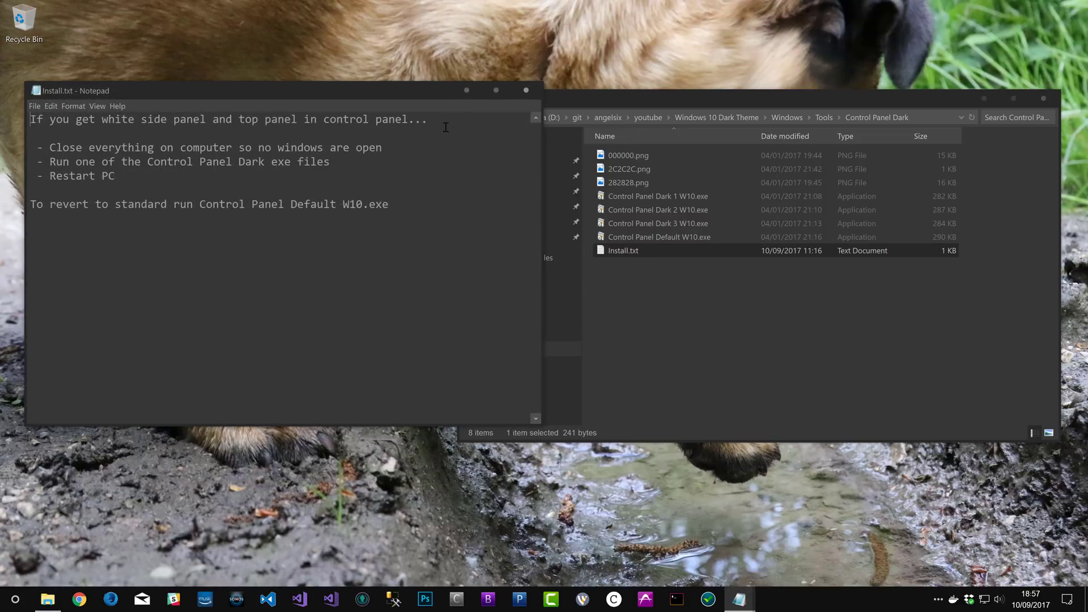
click(526, 91)
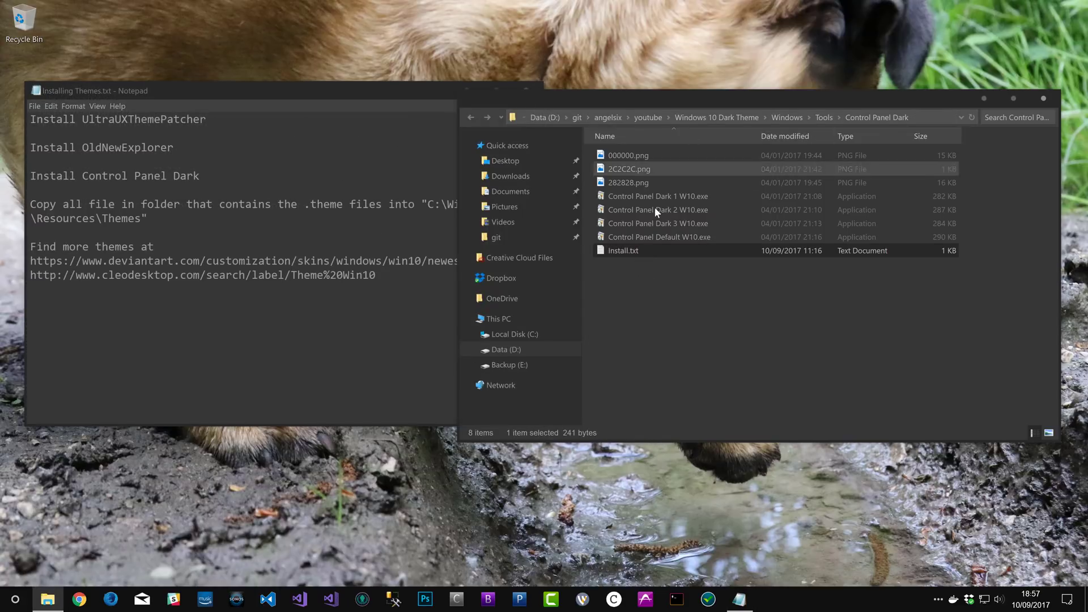
click(696, 196)
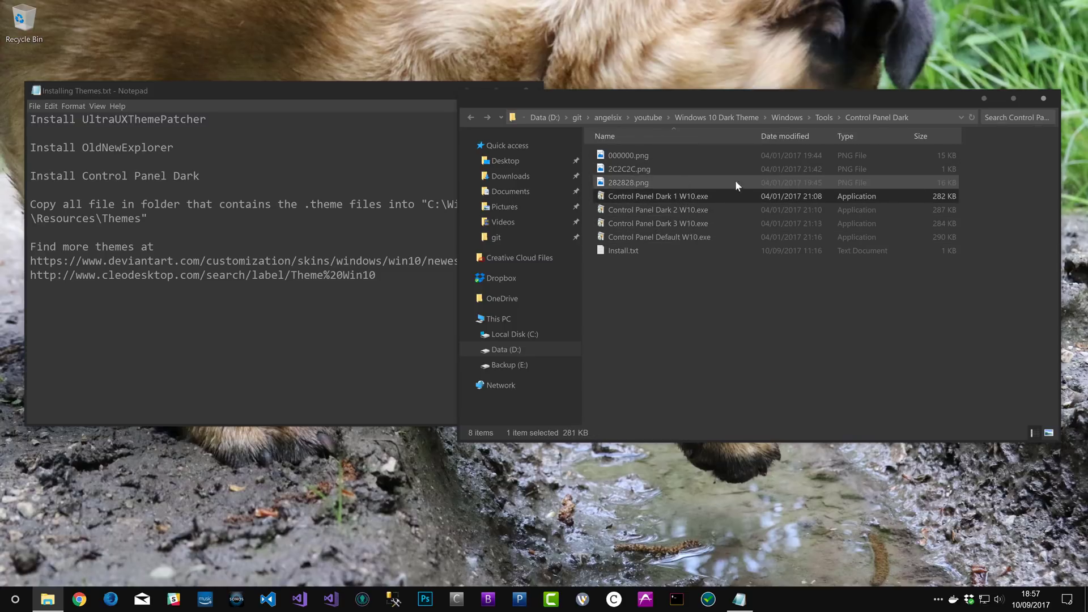
click(824, 117)
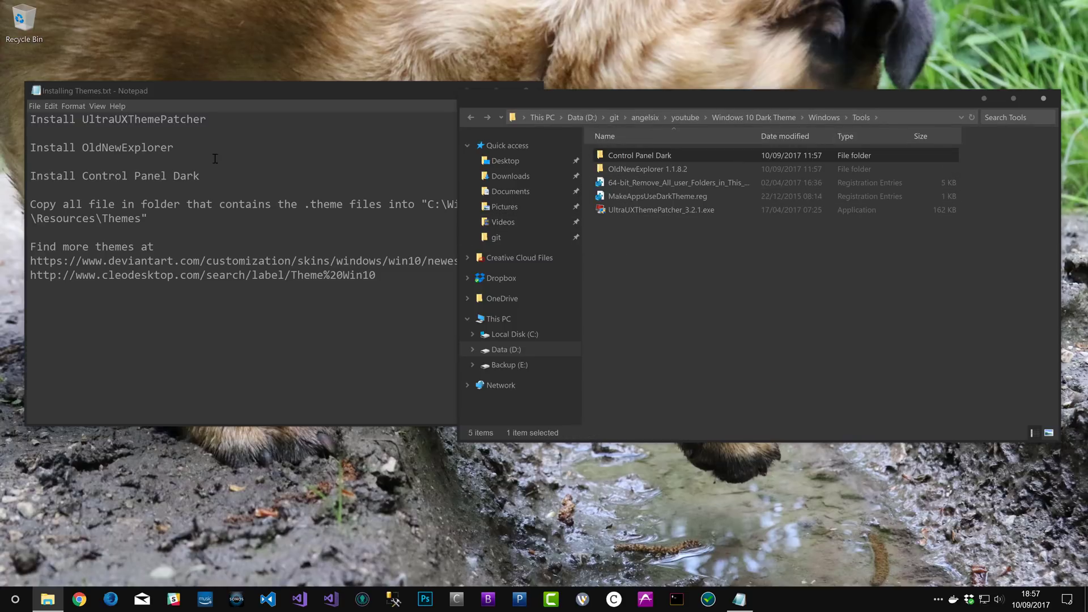
click(653, 169)
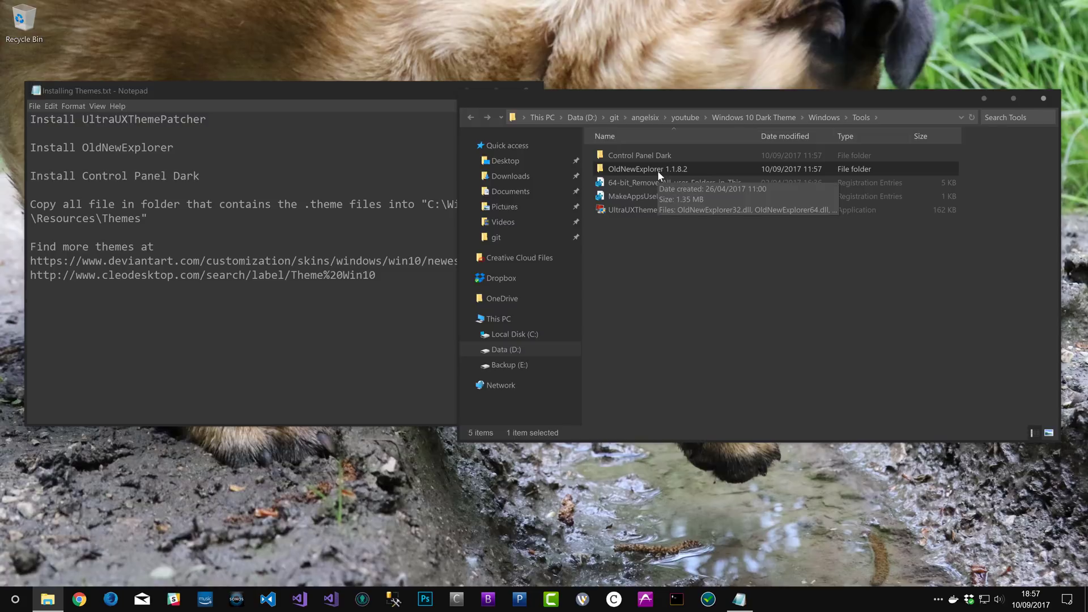
click(659, 209)
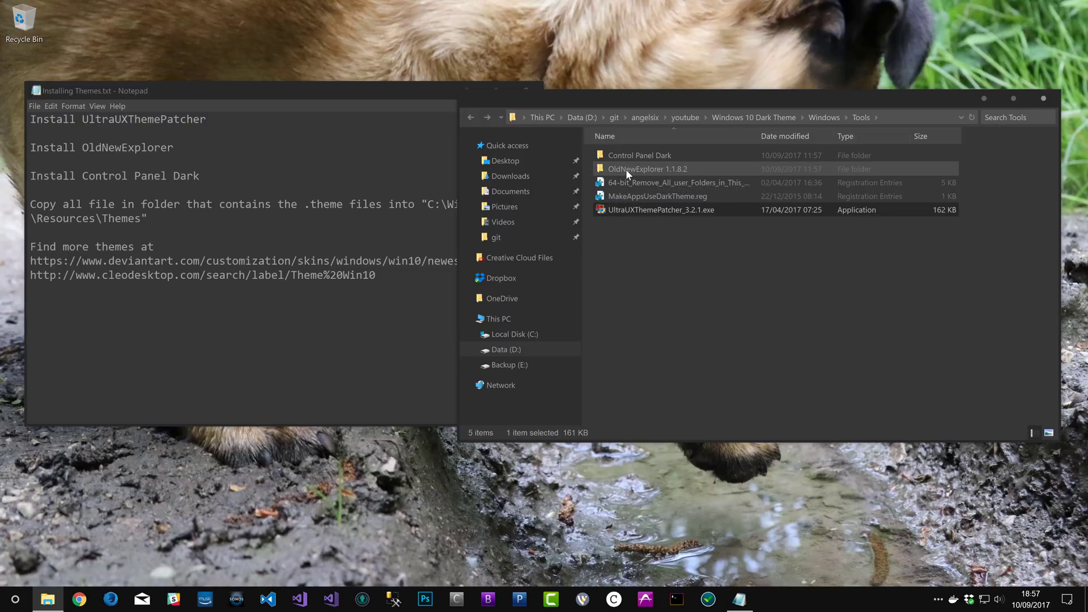
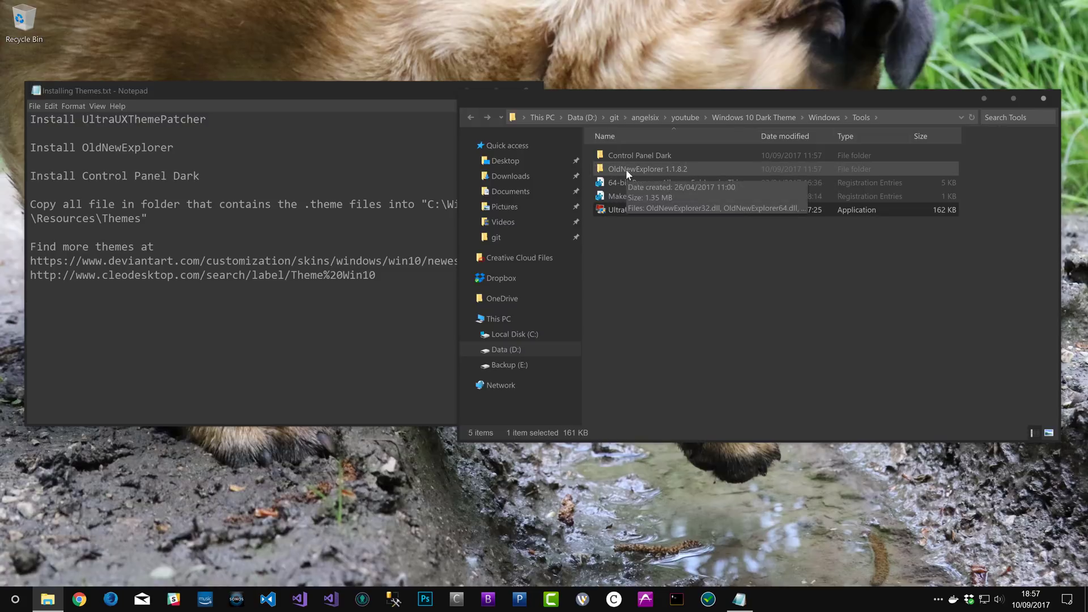
click(638, 233)
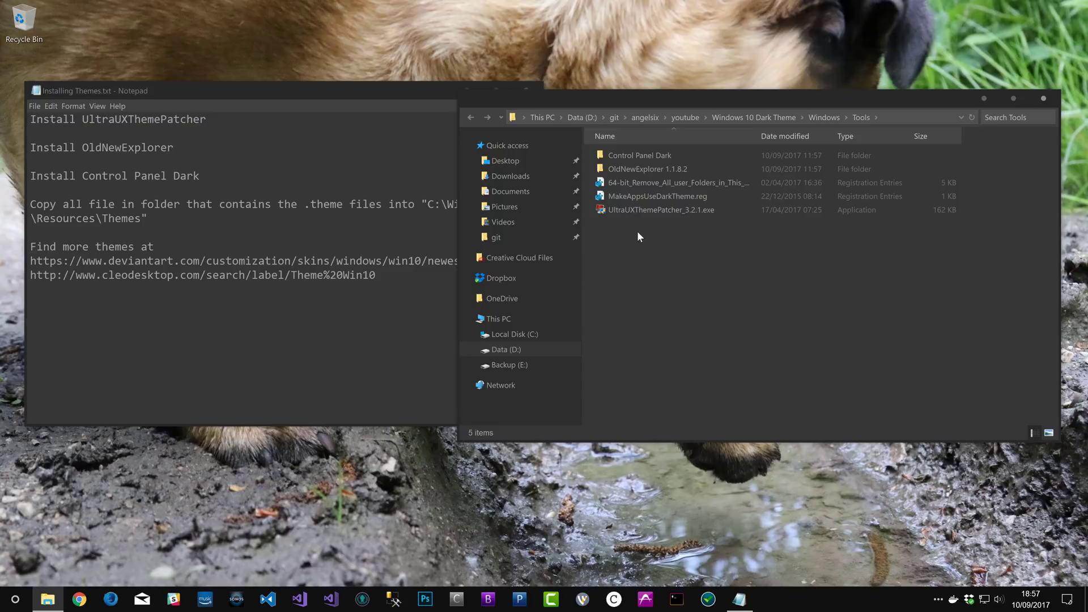
drag(724, 250, 652, 150)
click(692, 252)
click(661, 153)
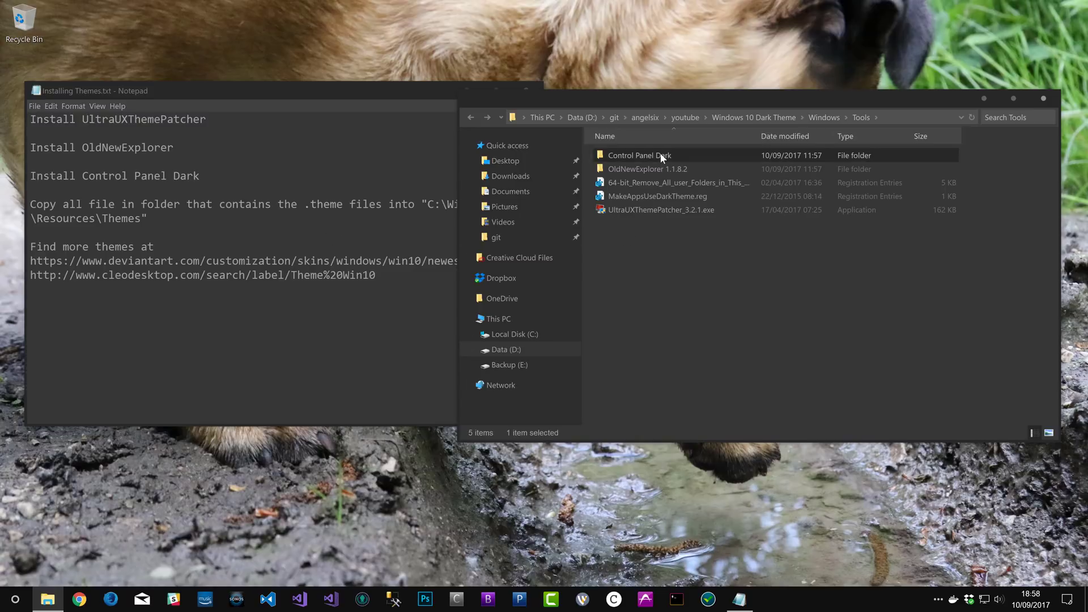
click(626, 170)
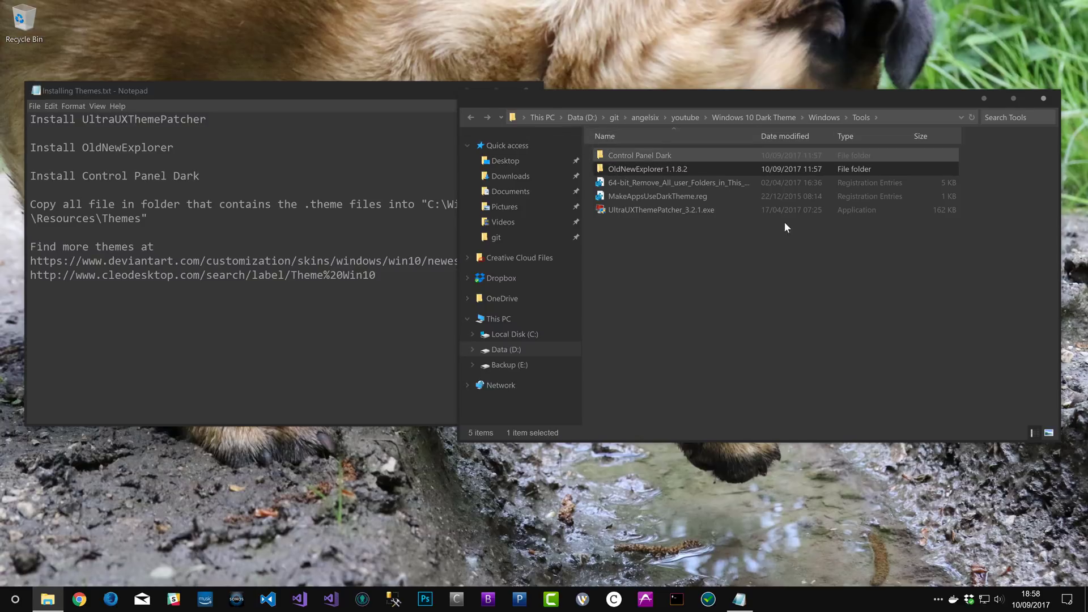
click(701, 210)
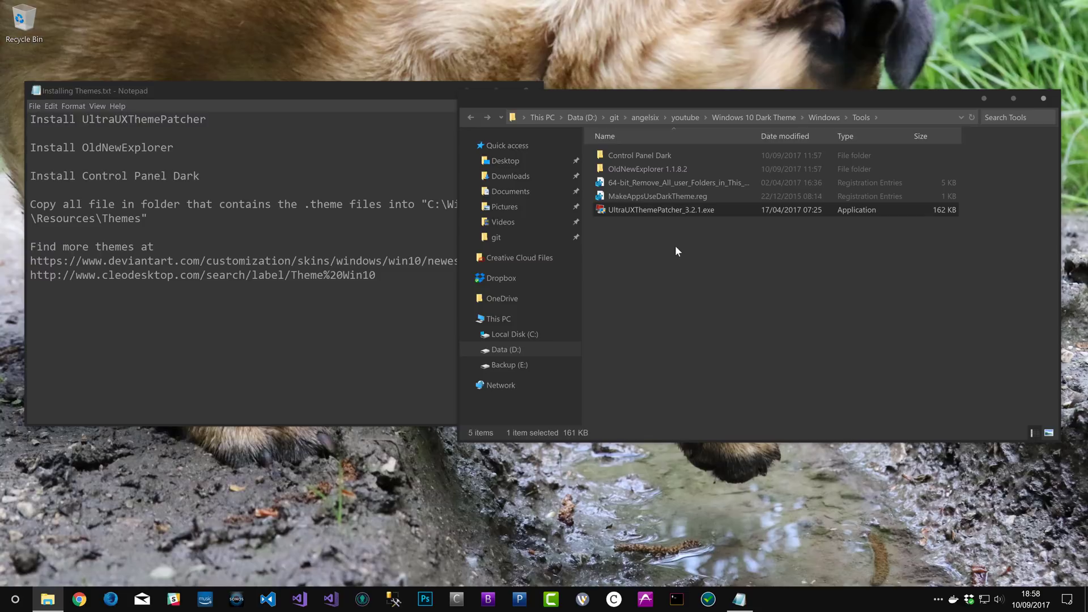
click(679, 254)
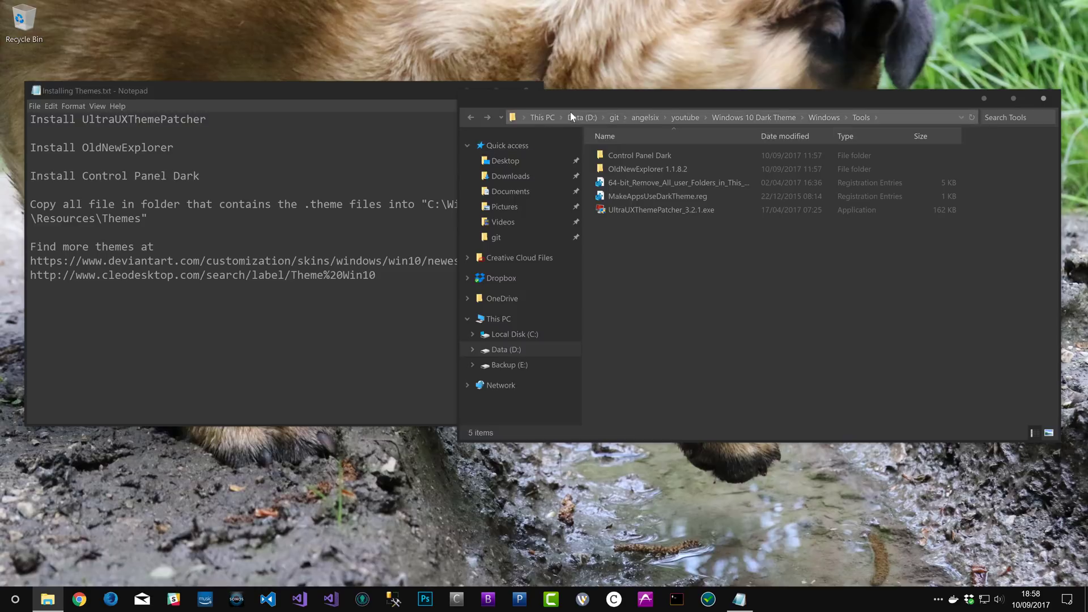
Step: Open 64-bit_Remove_All_user_Folders_in_This_PC.reg in Notepad and highlight the tutorial link in its header comments
drag(591, 96, 450, 108)
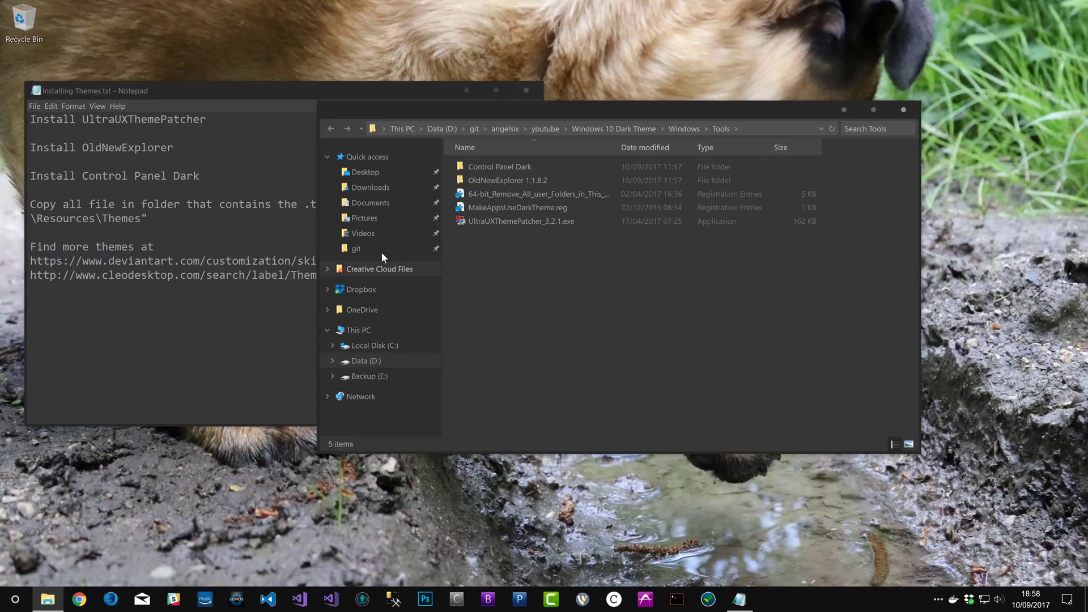
click(529, 196)
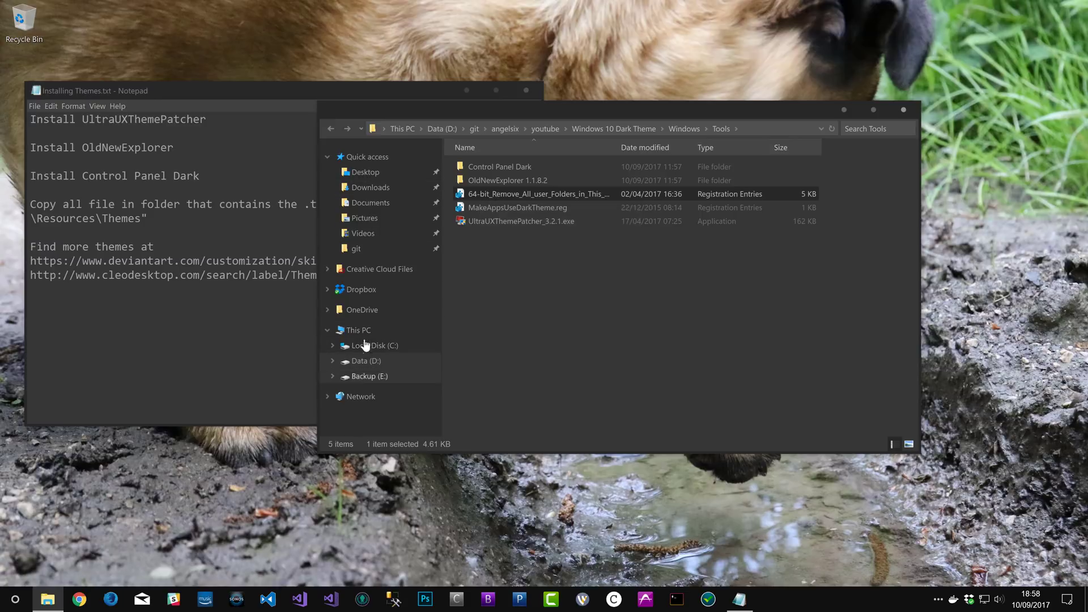
right_click(515, 193)
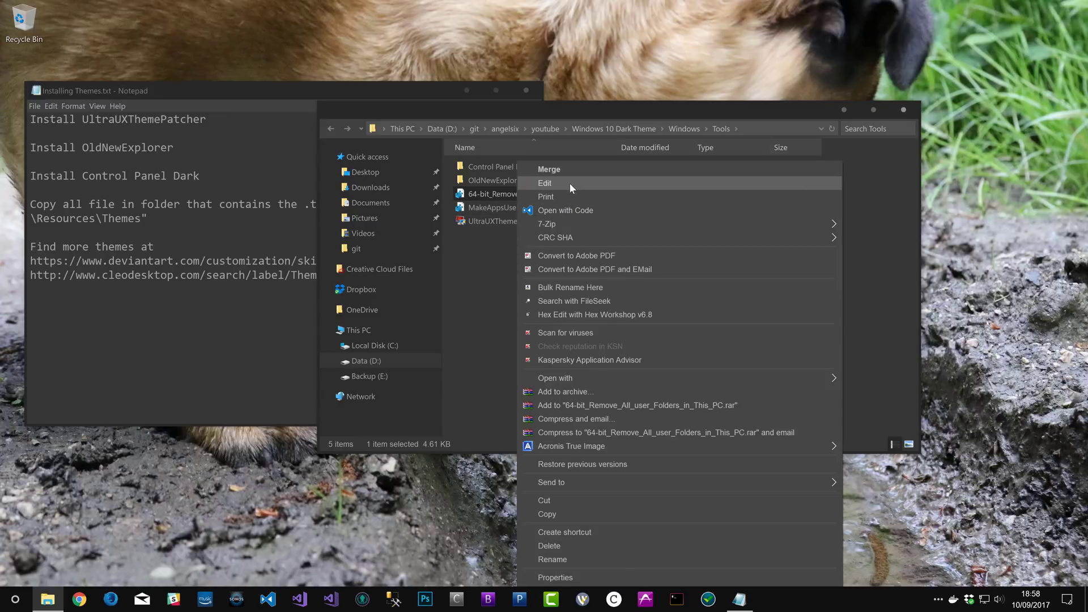
click(569, 183)
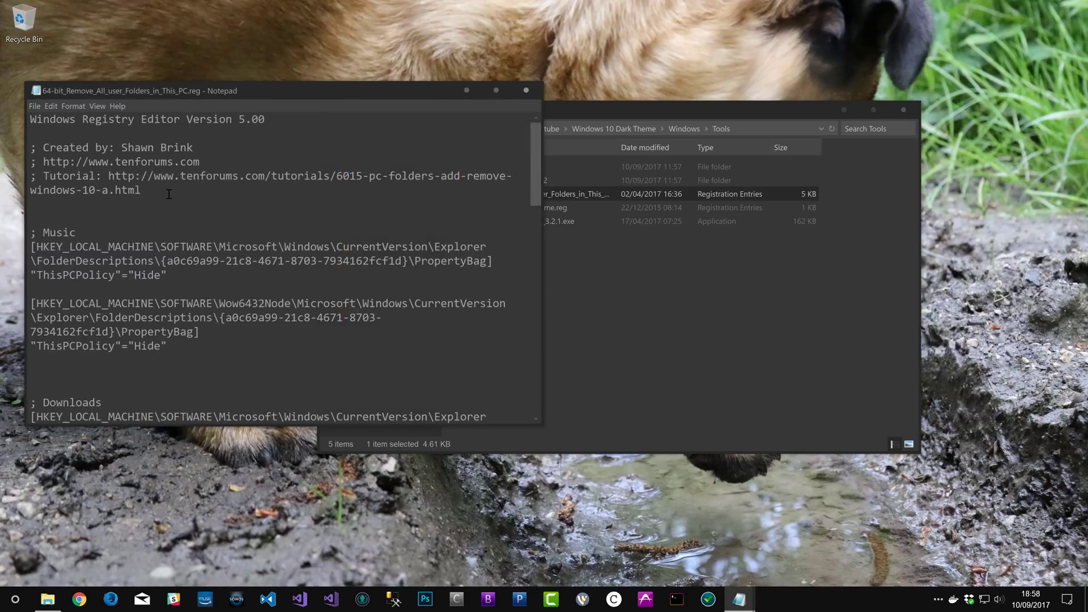
drag(139, 192, 19, 177)
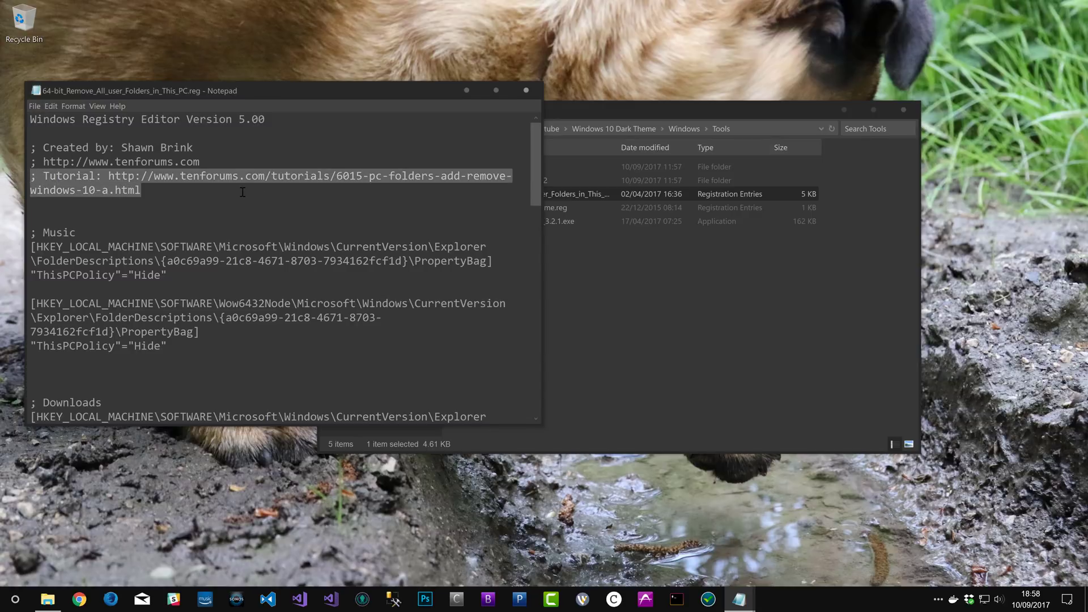
Step: Examine the ThisPCPolicy entries for each user folder, from Music through Desktop, and close the registry file
scroll(243, 192, down, 1)
drag(107, 178, 244, 275)
scroll(245, 276, down, 2)
click(189, 231)
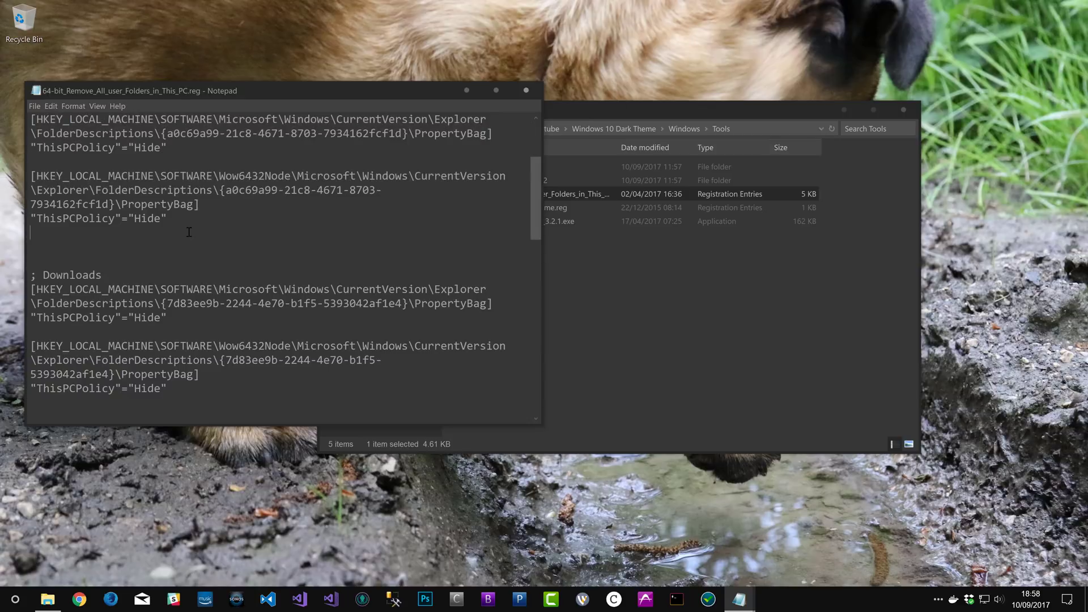
scroll(115, 220, up, 1)
click(149, 176)
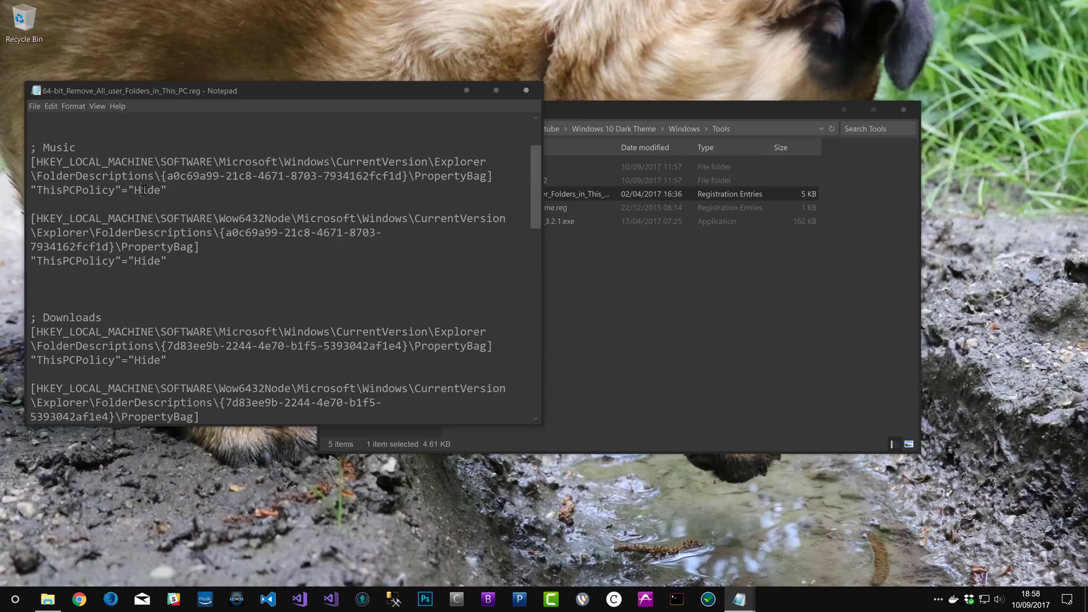
double_click(143, 190)
click(143, 190)
scroll(141, 227, down, 7)
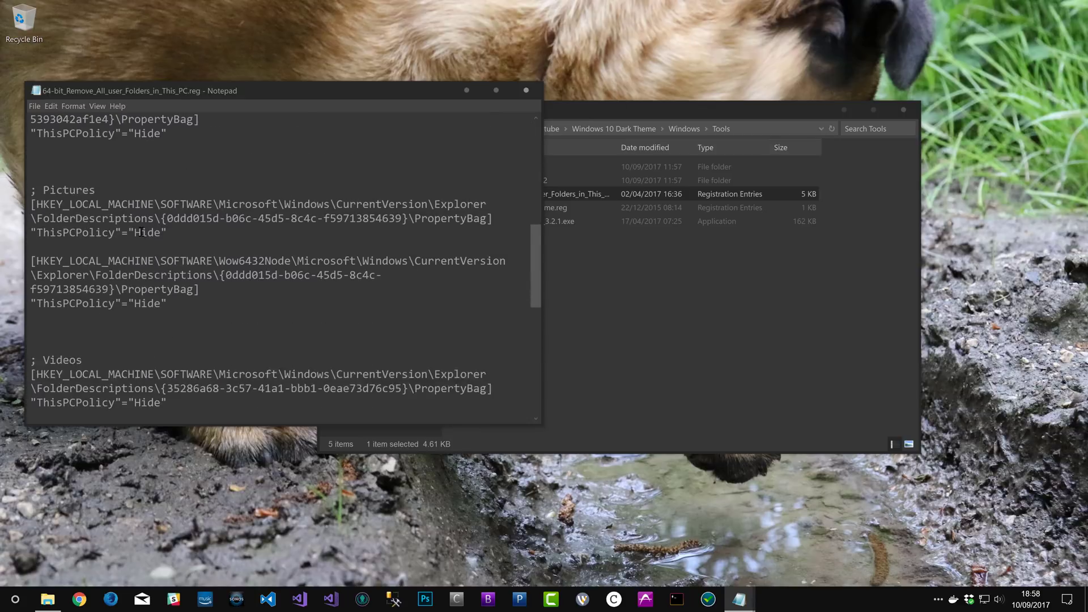
scroll(141, 232, down, 9)
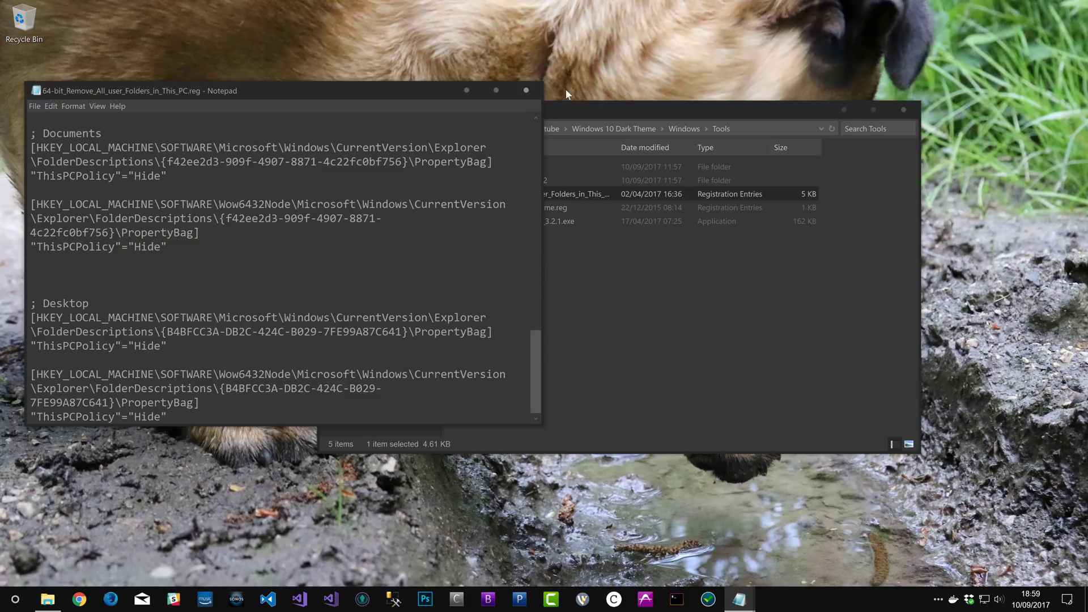
click(527, 91)
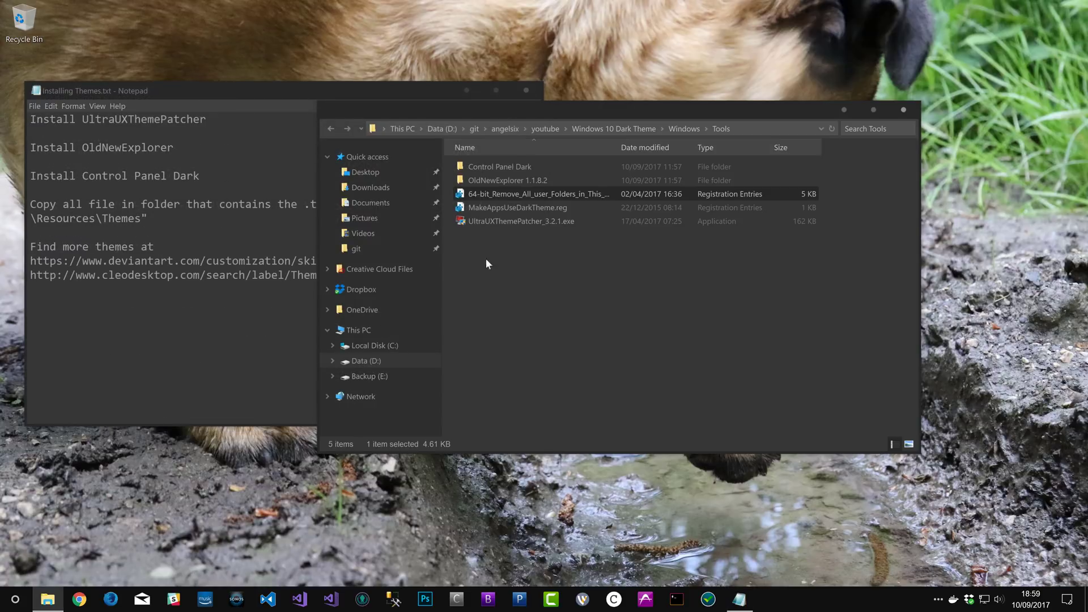
Step: Merge 64-bit_Remove_All_user_Folders_in_This_PC.reg into the Windows registry
double_click(529, 198)
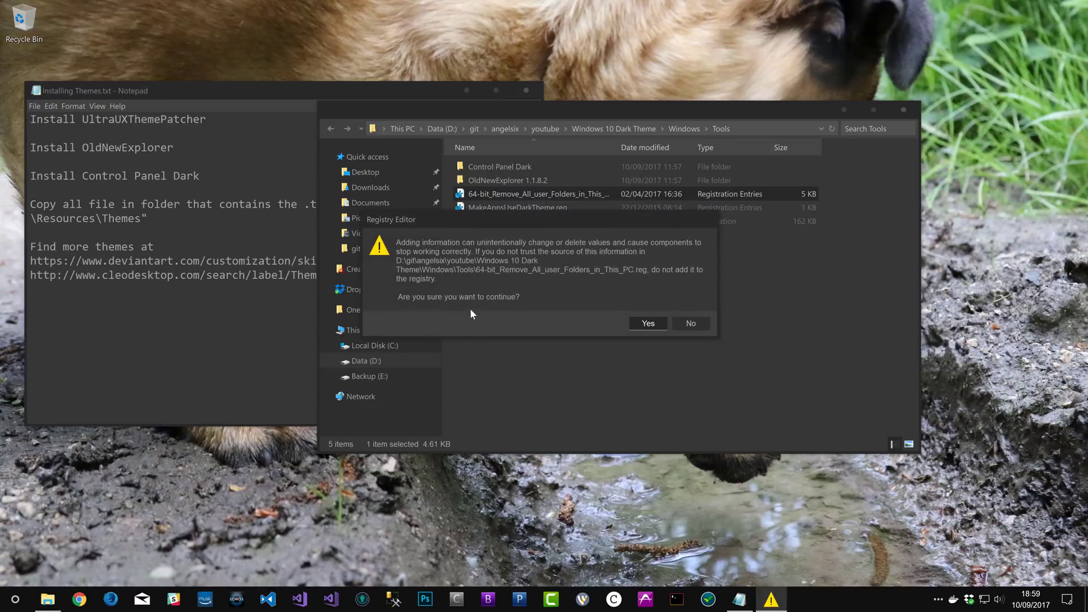
click(660, 325)
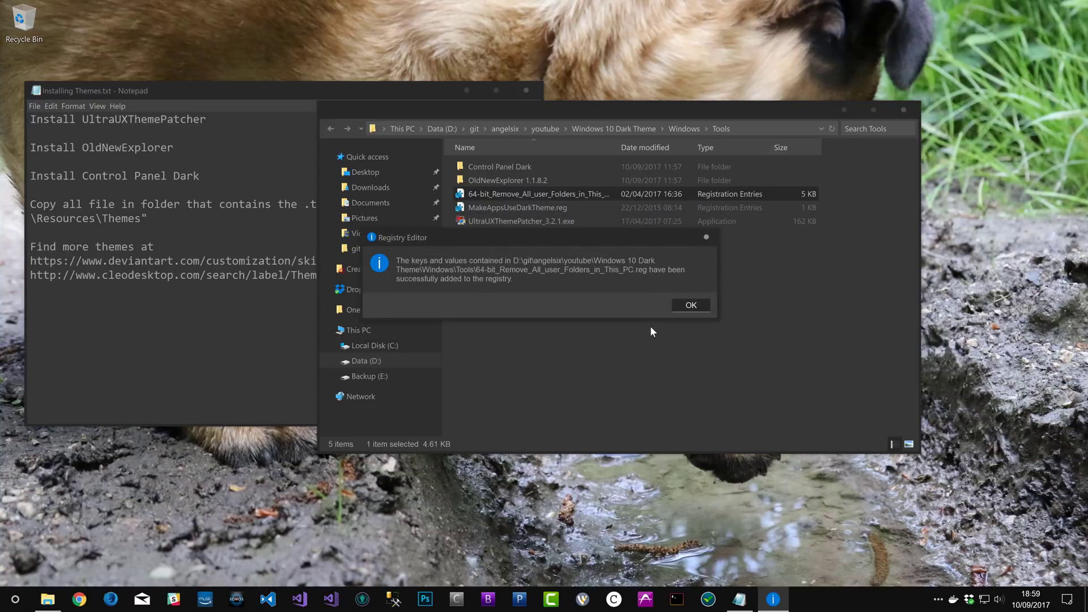
click(701, 309)
click(577, 330)
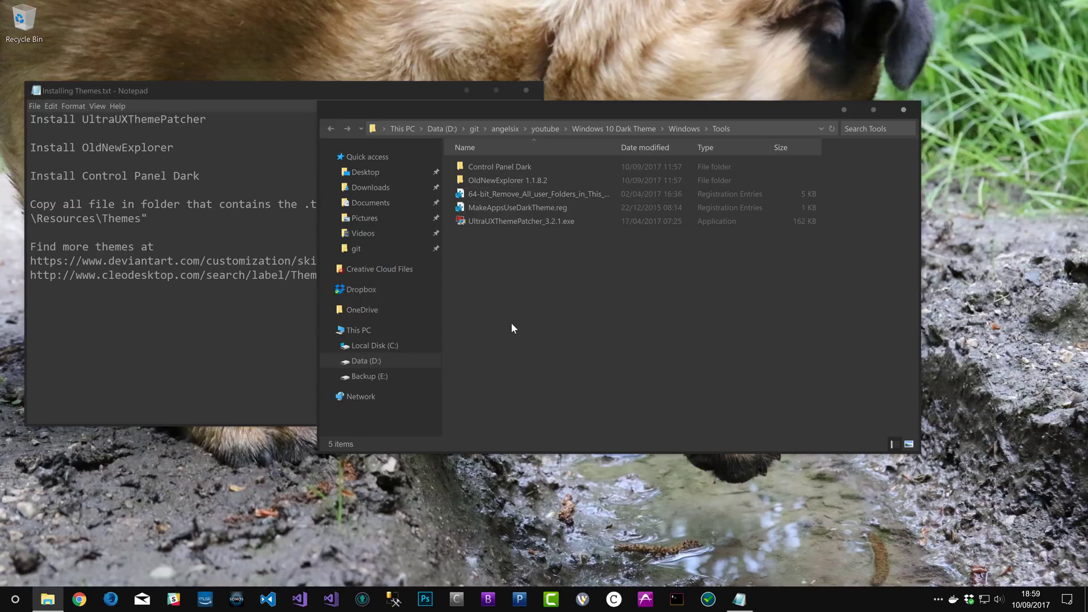
Step: Open MakeAppsUseDarkTheme.reg in Notepad, examine its Personalize keys and AppsUseLightTheme values, and close it
right_click(491, 209)
click(540, 179)
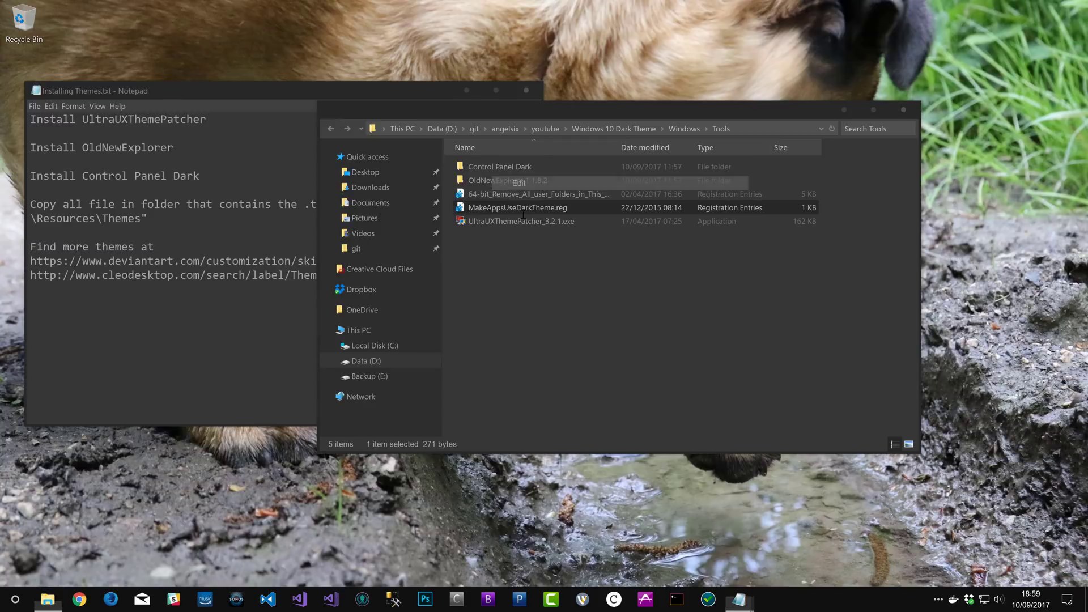
drag(380, 100, 545, 166)
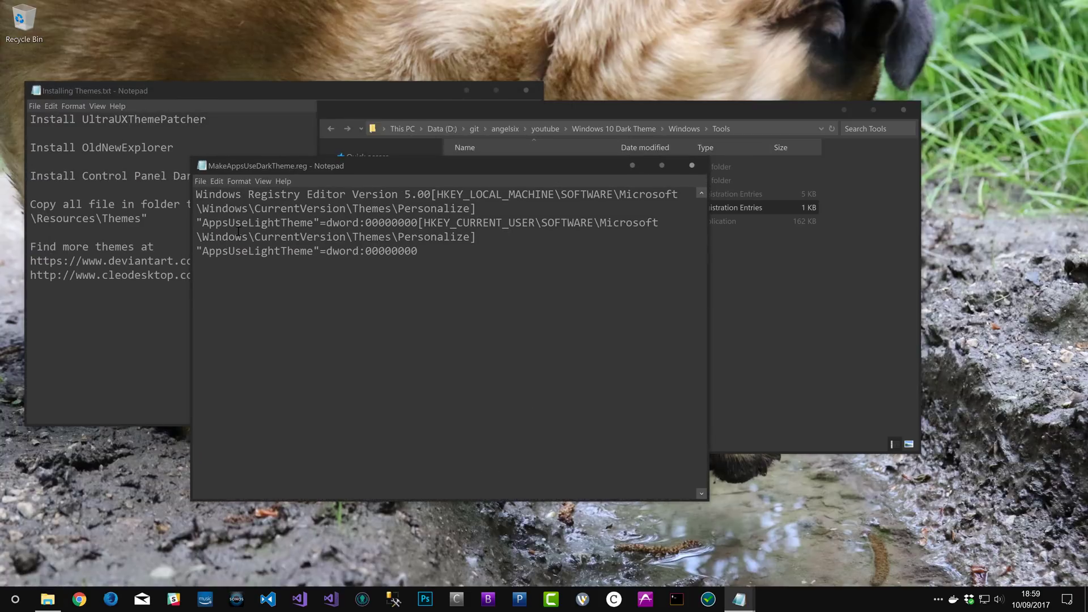
drag(482, 209, 201, 187)
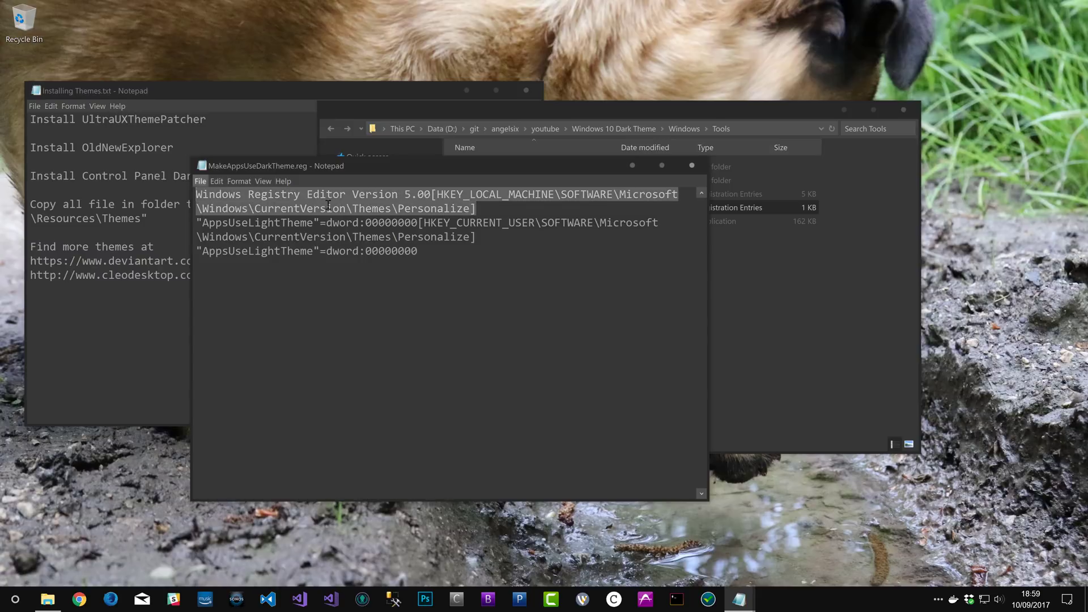
click(328, 205)
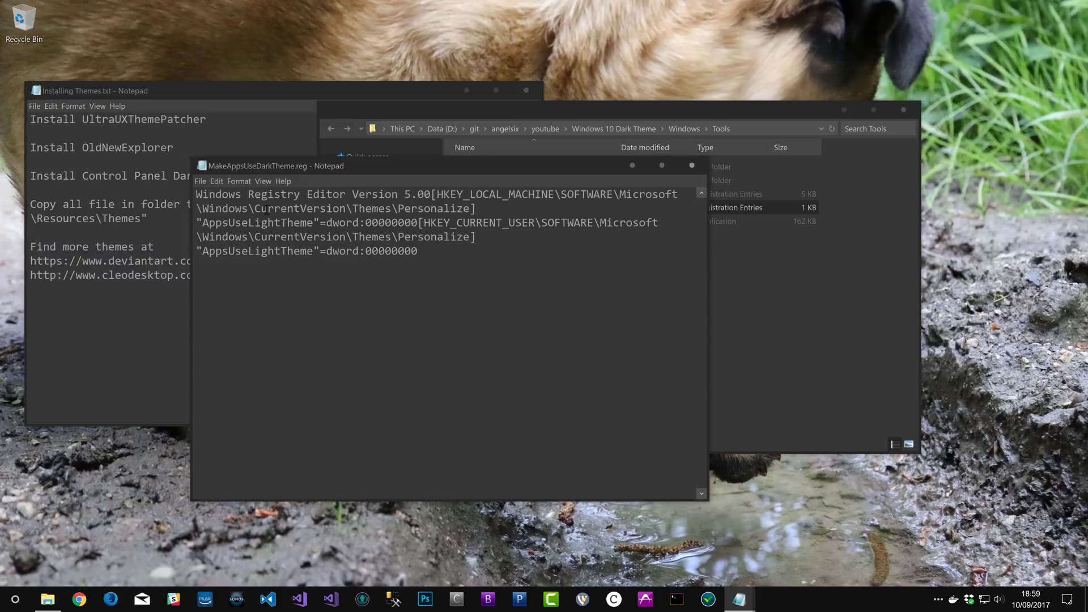
drag(370, 208, 493, 208)
click(301, 224)
click(493, 213)
drag(314, 223, 418, 222)
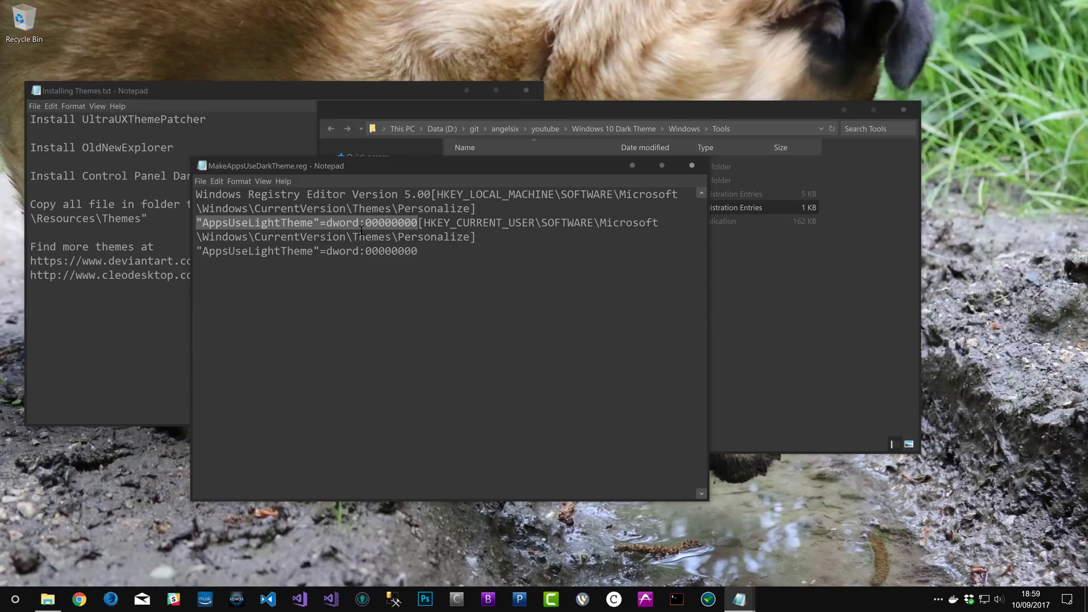
click(391, 223)
click(692, 166)
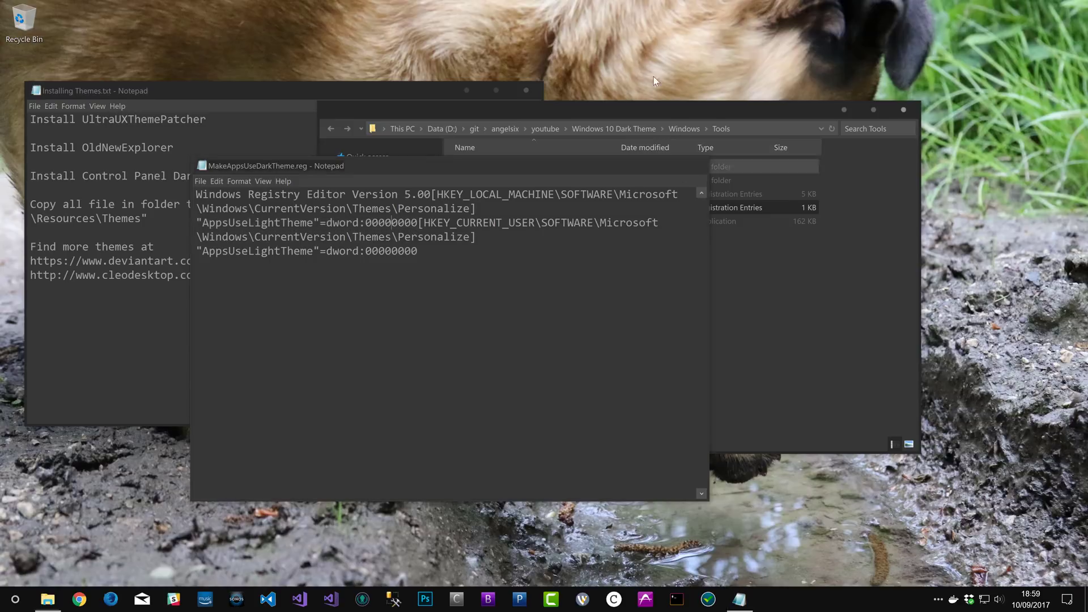
Step: View the default app mode option in the Windows personalization color settings and close Settings
right_click(650, 55)
click(673, 299)
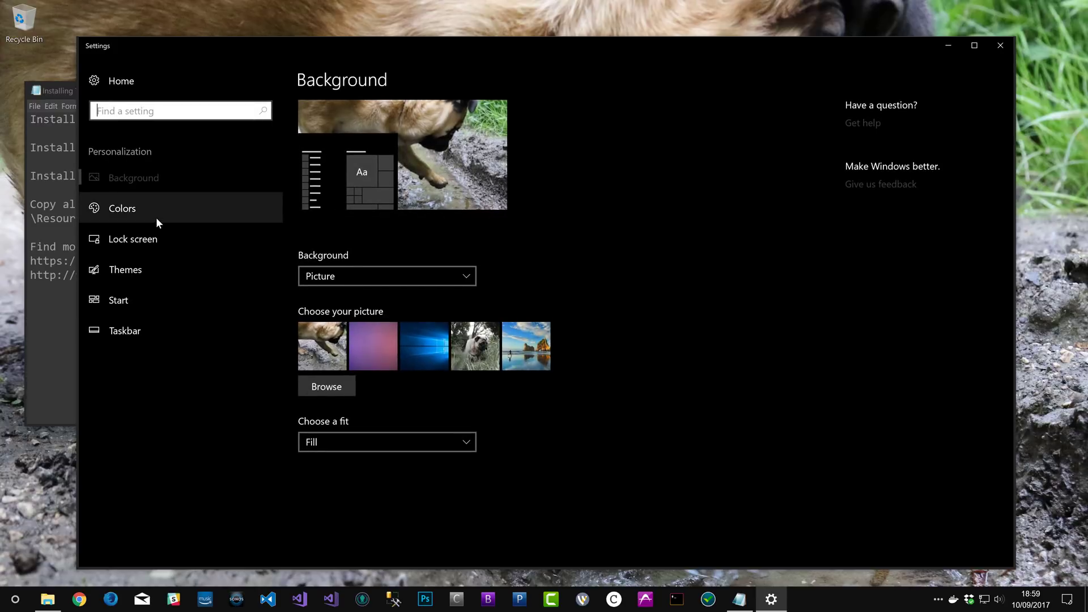
click(156, 214)
scroll(569, 362, down, 5)
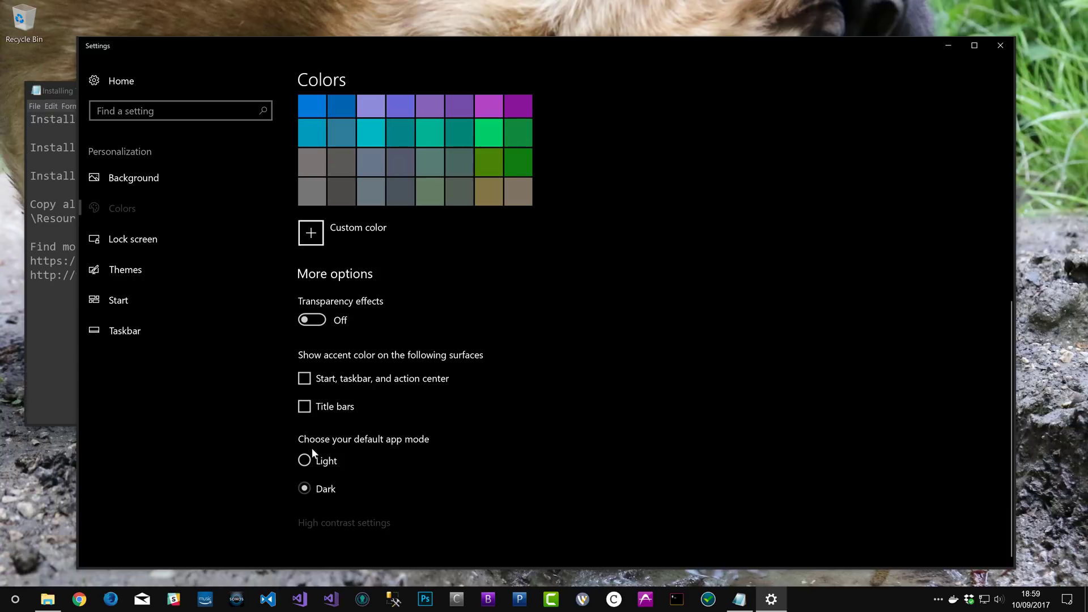
click(1009, 41)
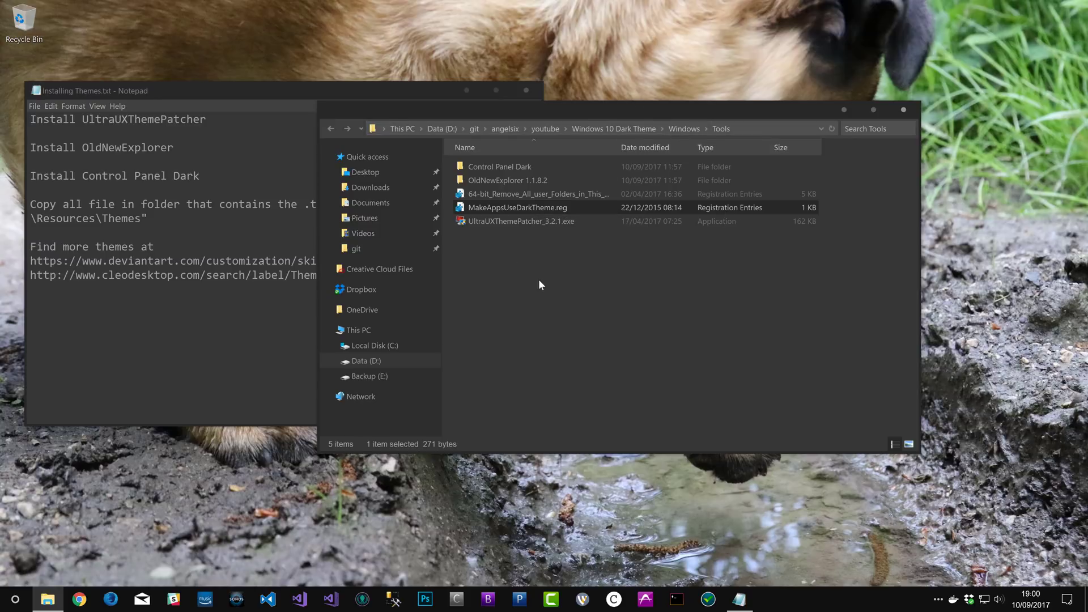
Step: Go up to the Windows folder and check the instruction in Installing Themes.txt about copying the theme files
click(680, 128)
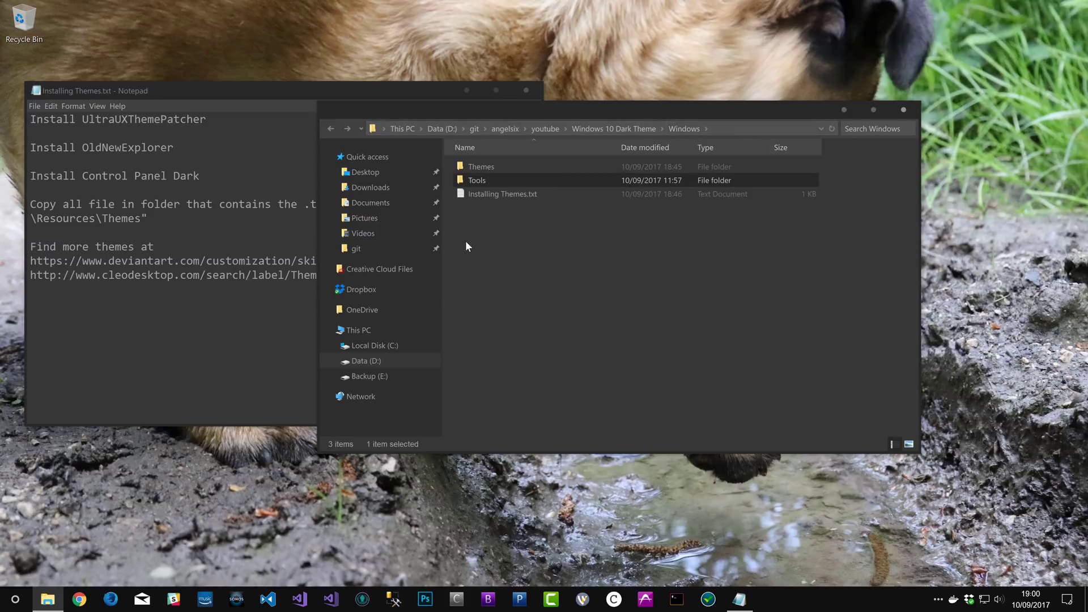
click(173, 218)
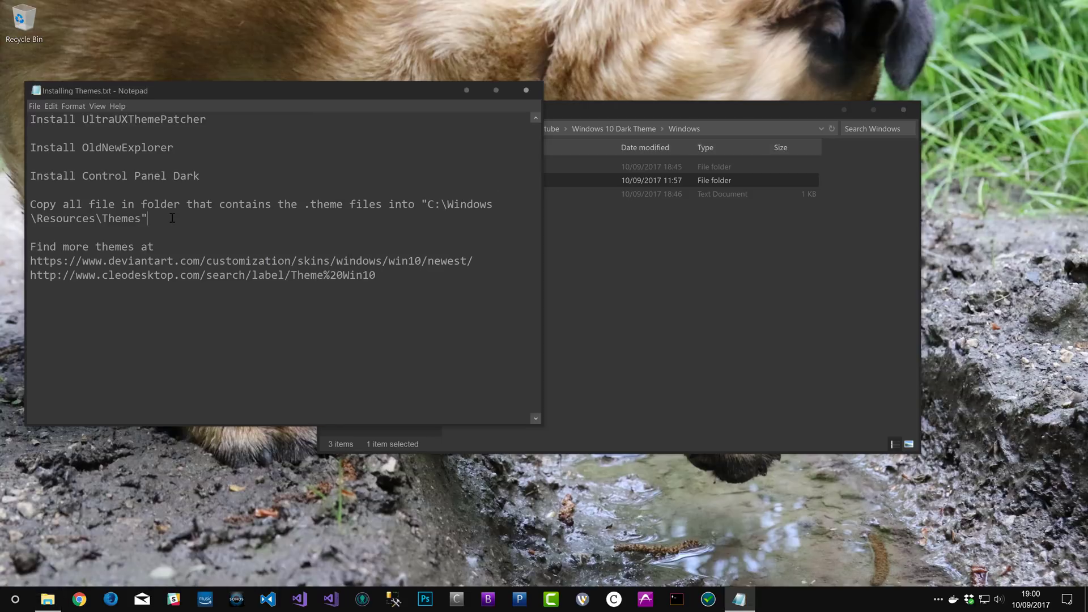
click(753, 275)
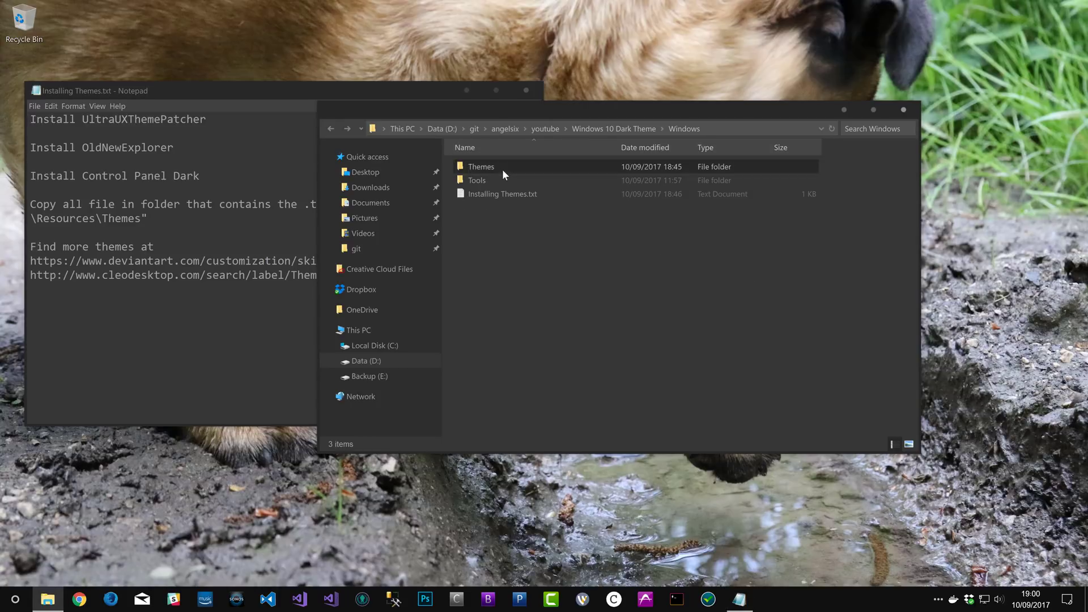
Step: Open the Themes folder and look over the Arc and Penumbra (Creators Update 1703) theme folders
double_click(502, 168)
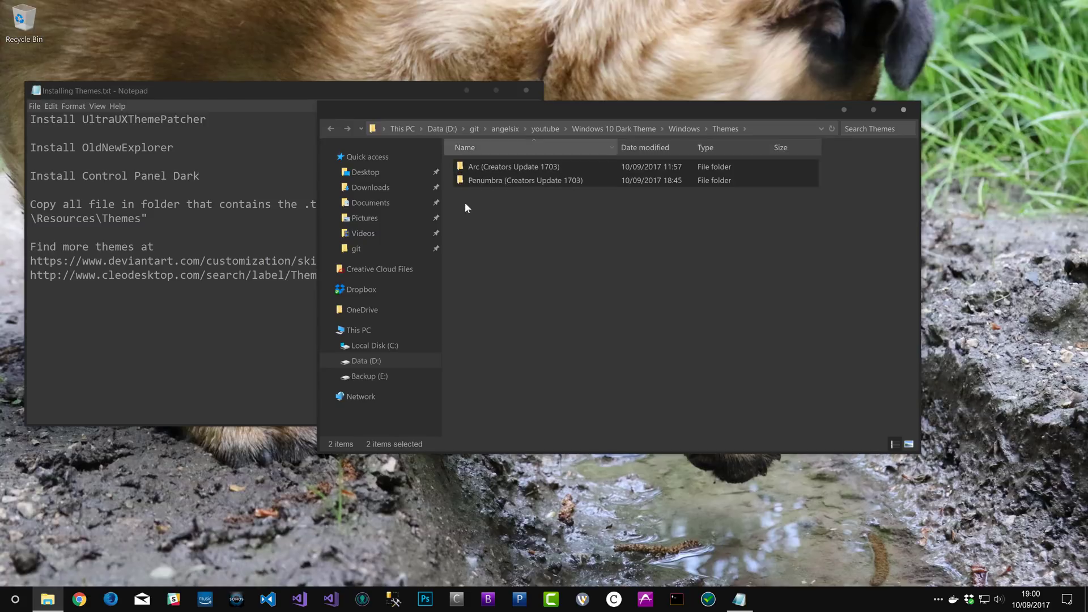
click(491, 186)
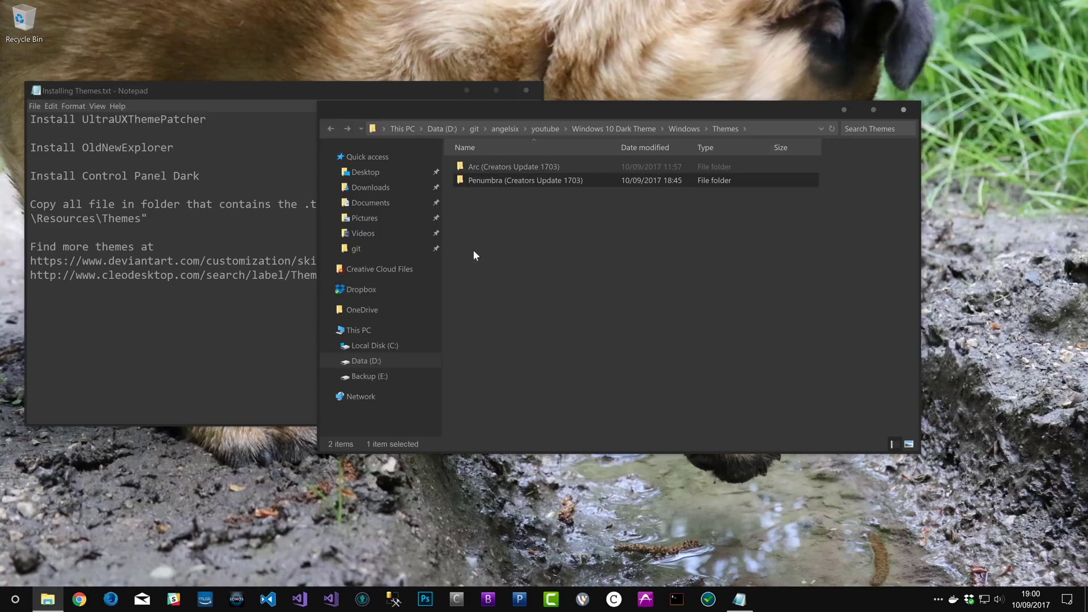
click(530, 220)
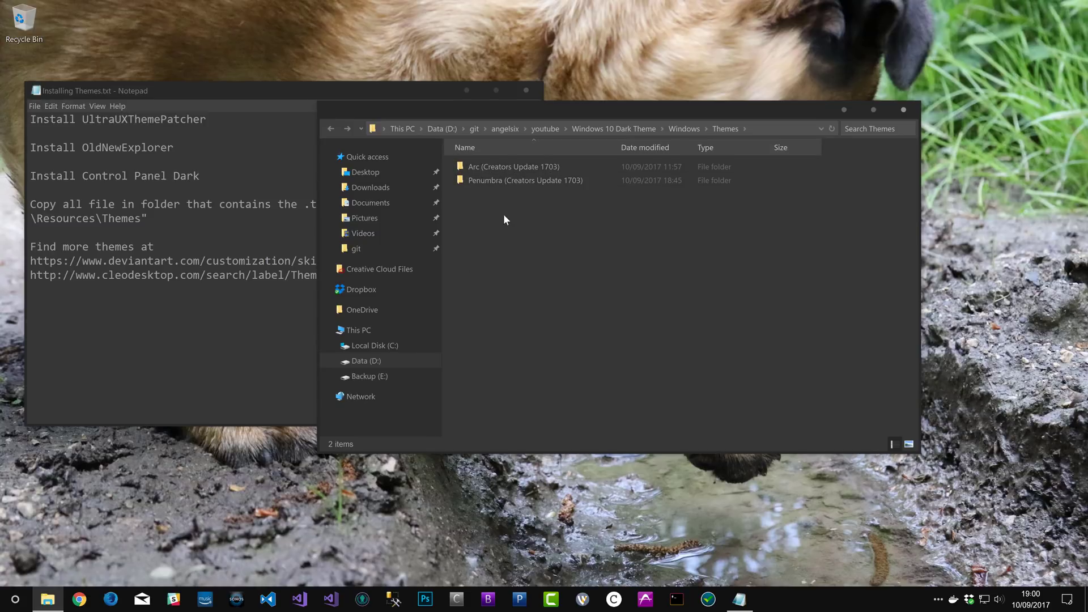
click(512, 169)
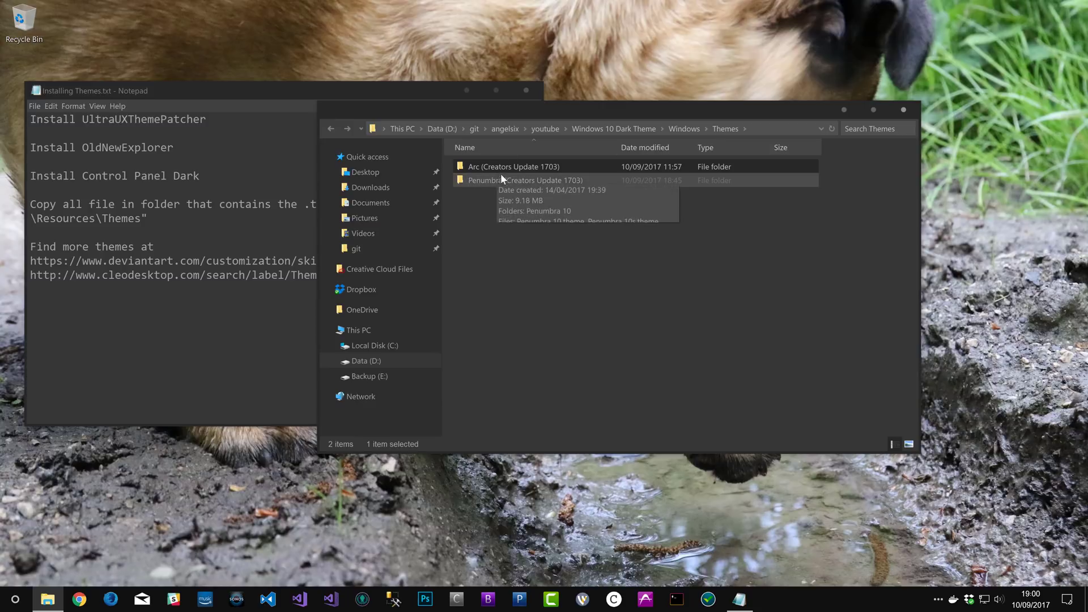
Step: Return to the Tools folder and review UltraUXThemePatcher_3.2.1.exe, OldNewExplorer 1.1.8.2 and Control Panel Dark
click(675, 128)
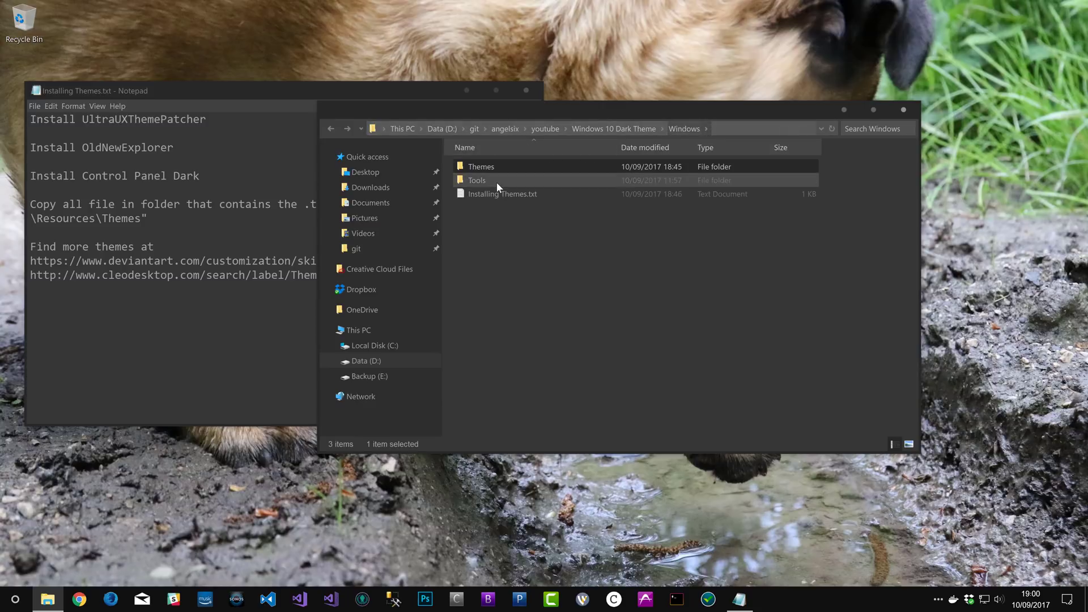
double_click(496, 181)
click(502, 222)
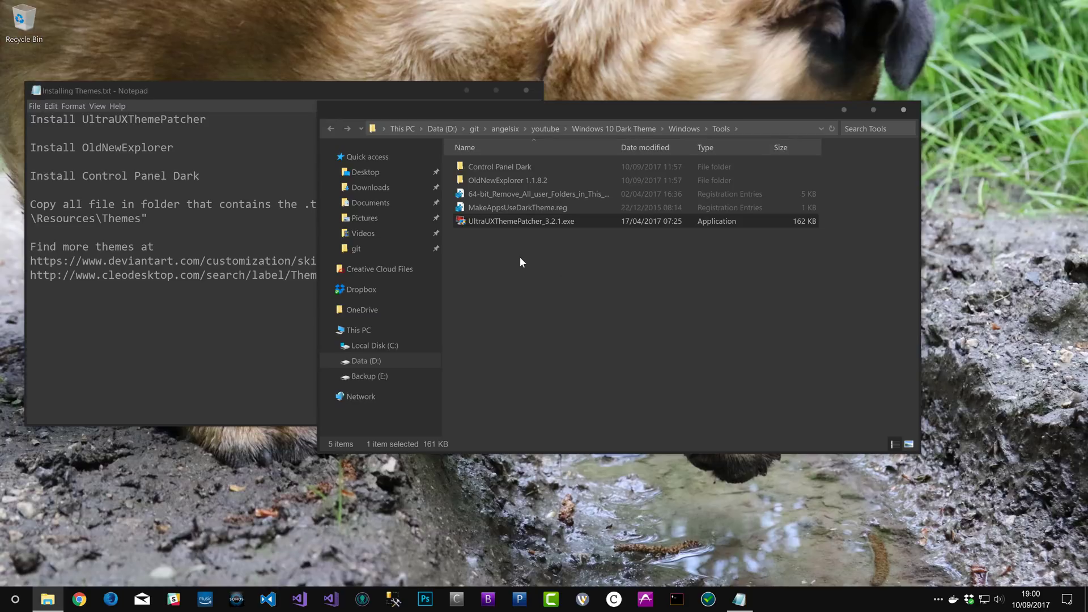
click(516, 180)
click(523, 167)
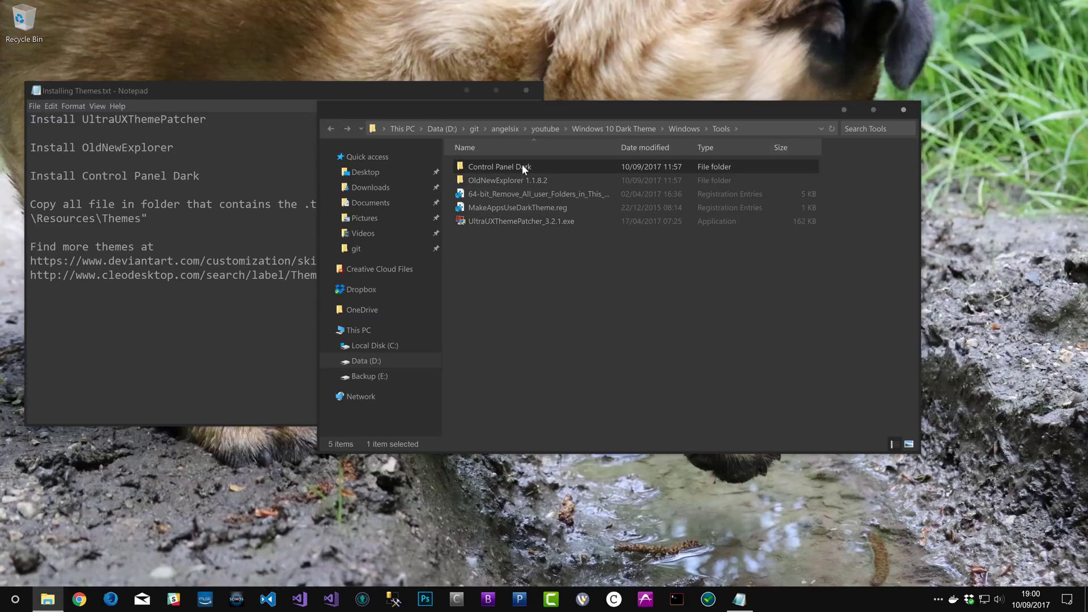
Step: Open the Arc (Creators Update 1703) folder inside Themes and examine its Arc folder and .theme files
click(685, 129)
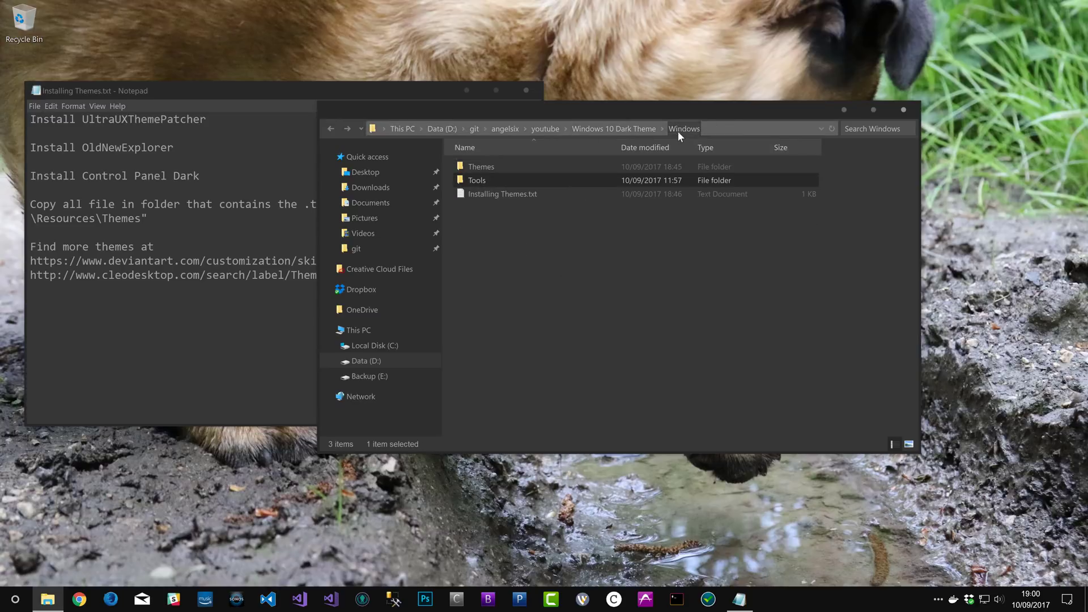
double_click(528, 165)
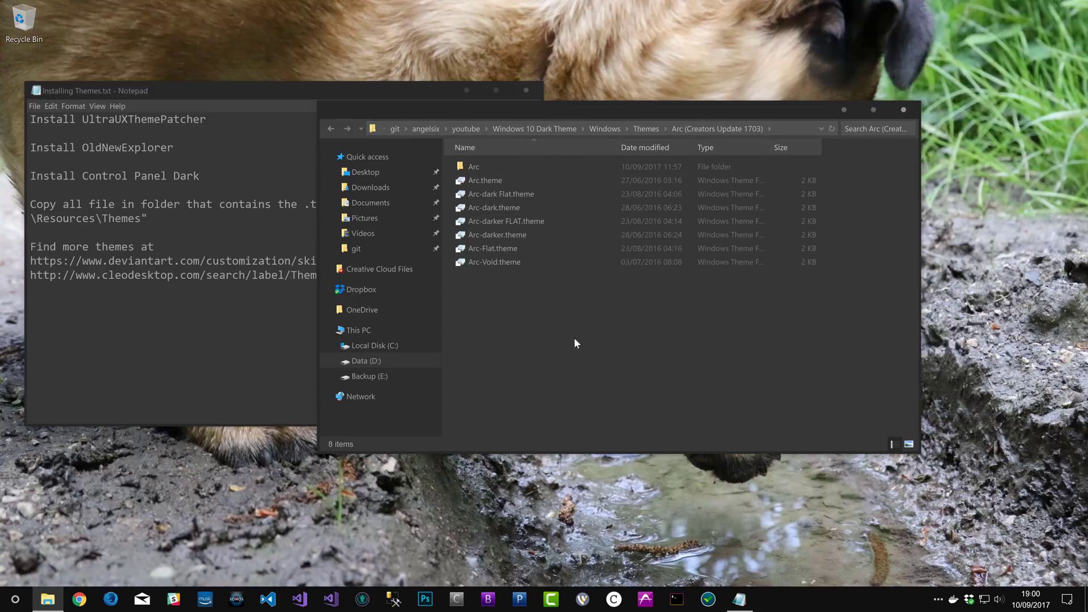
key(ctrl+a)
click(498, 293)
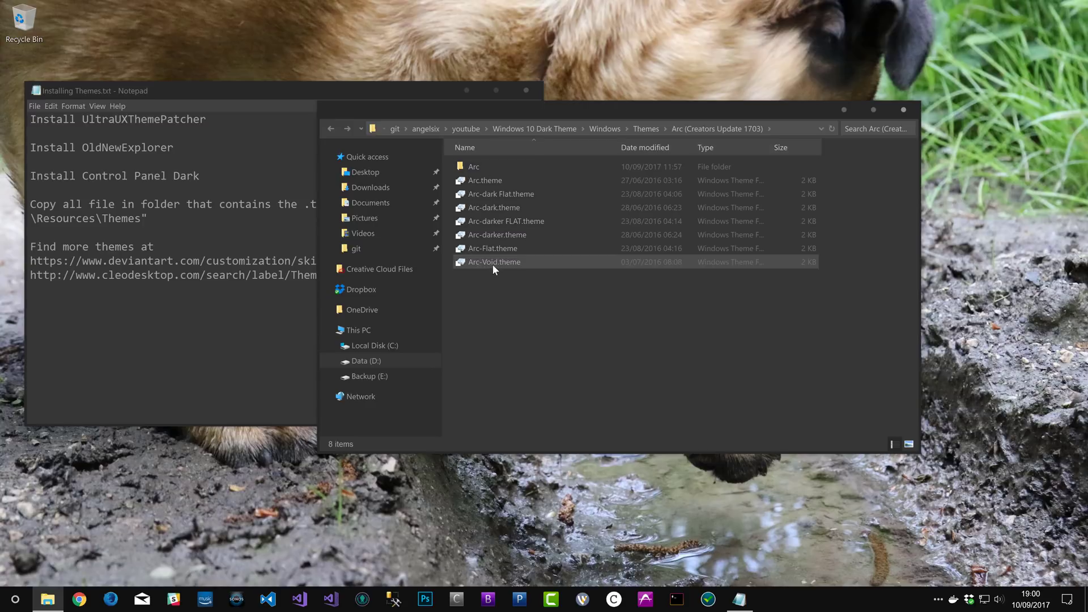
Step: Look over the Arc theme files and the contents of the Arc subfolder, and return to the Themes folder
click(492, 264)
click(525, 301)
click(491, 249)
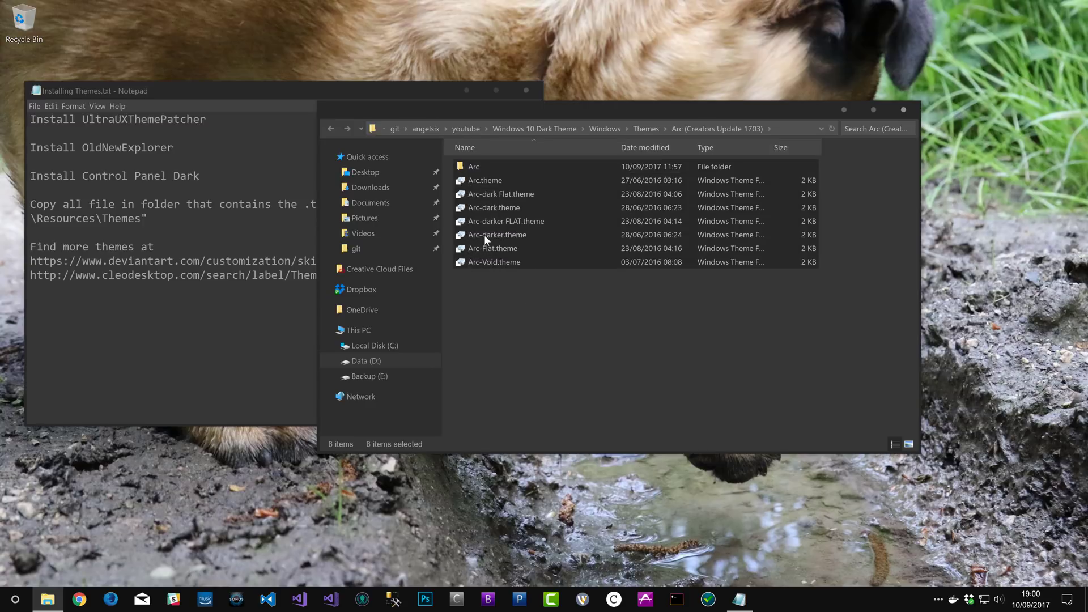
double_click(475, 167)
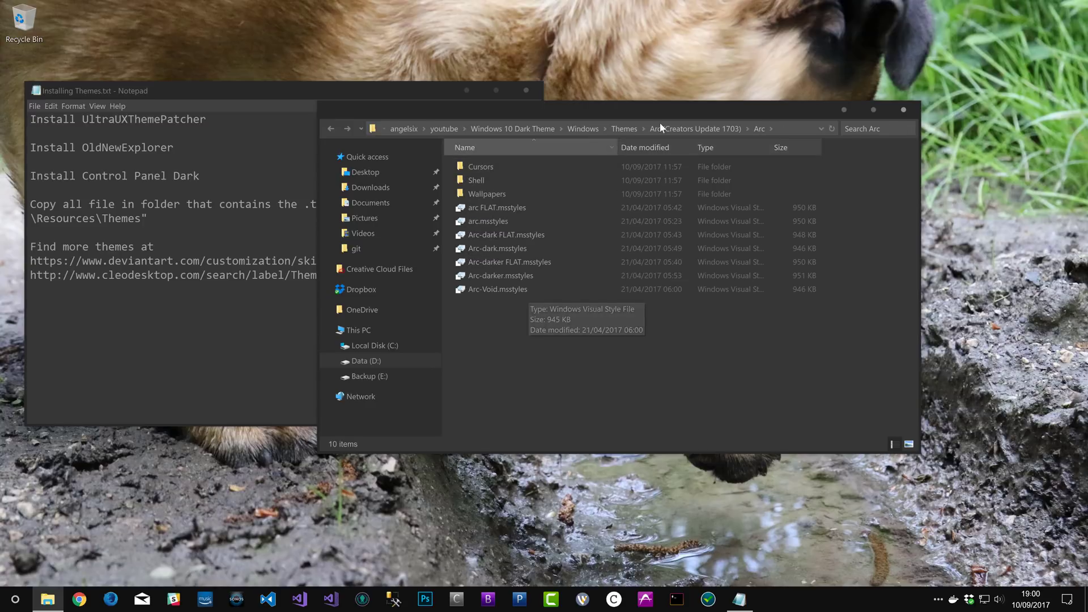
click(625, 129)
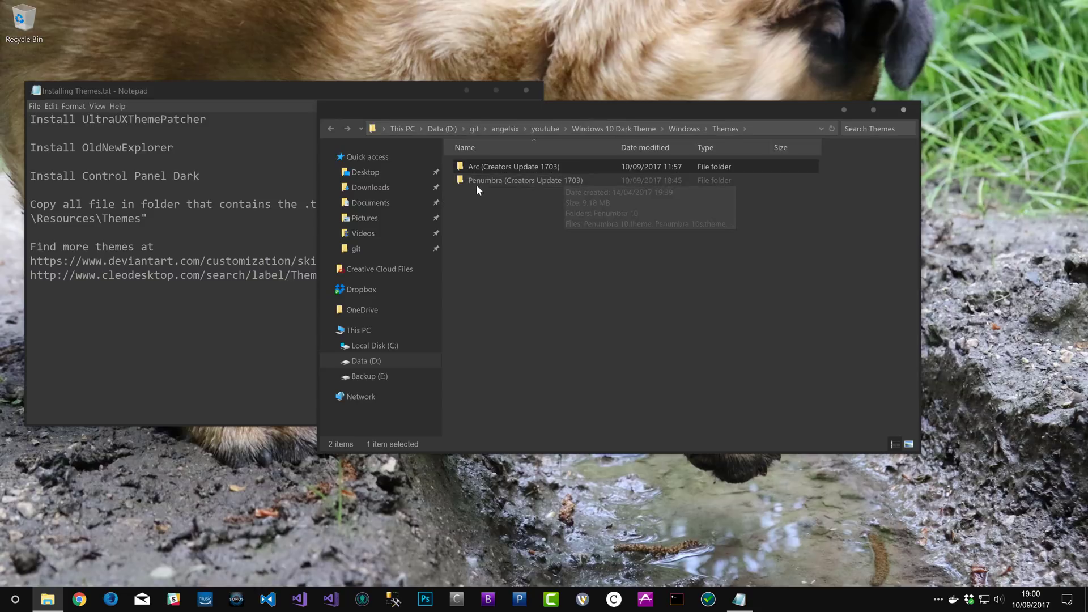
Step: Open the Penumbra (Creators Update 1703) folder, review its theme files, and go back to the Themes folder
double_click(556, 180)
click(524, 196)
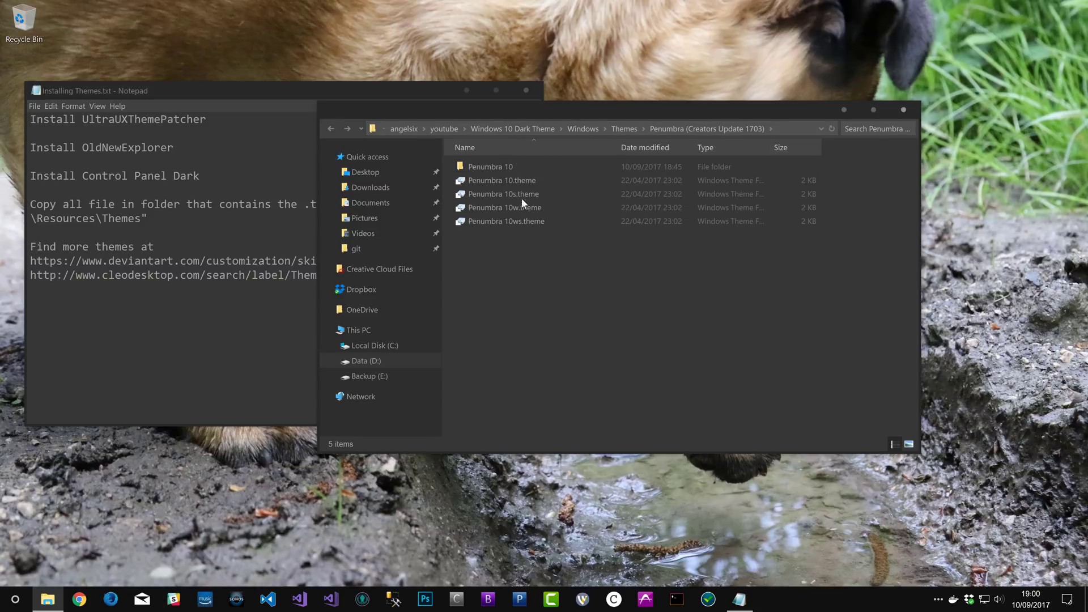
click(554, 295)
click(625, 122)
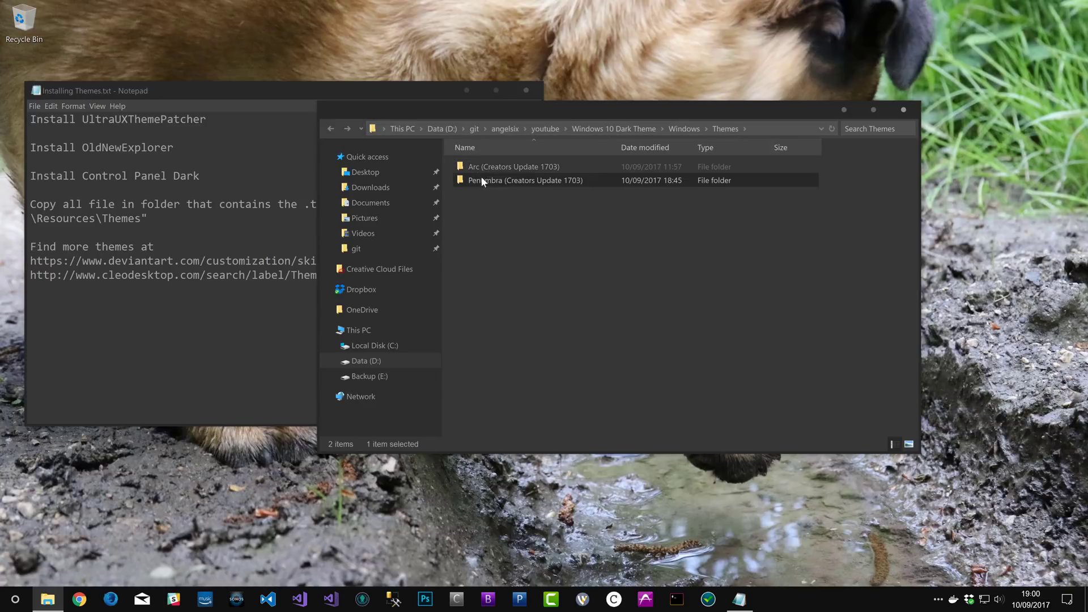
Step: Select everything in the Arc (Creators Update 1703) folder and check it against the copy instruction in Installing Themes.txt
double_click(480, 170)
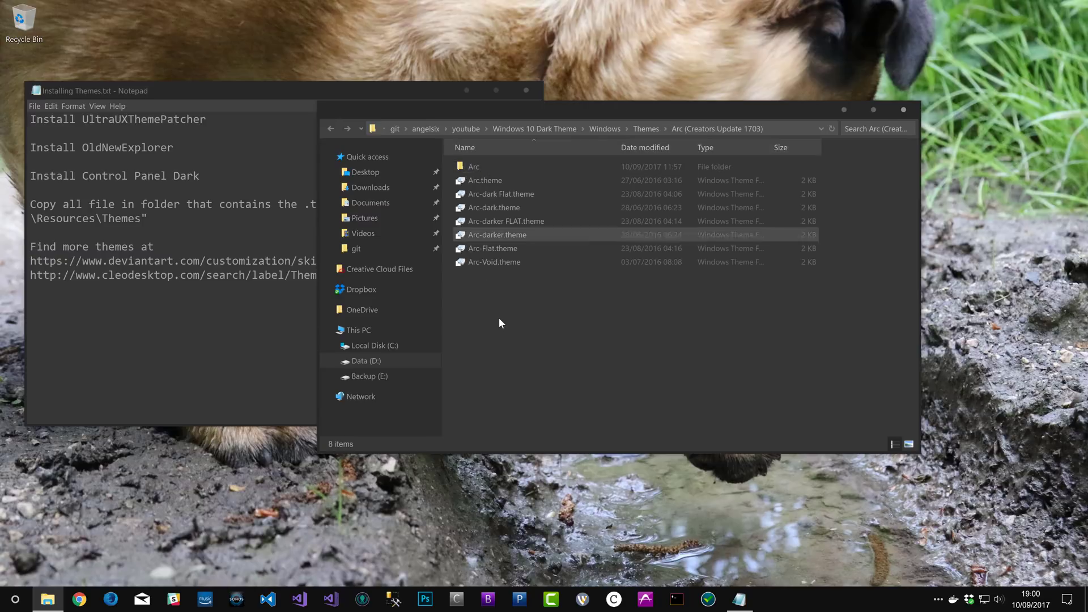
key(ctrl+a)
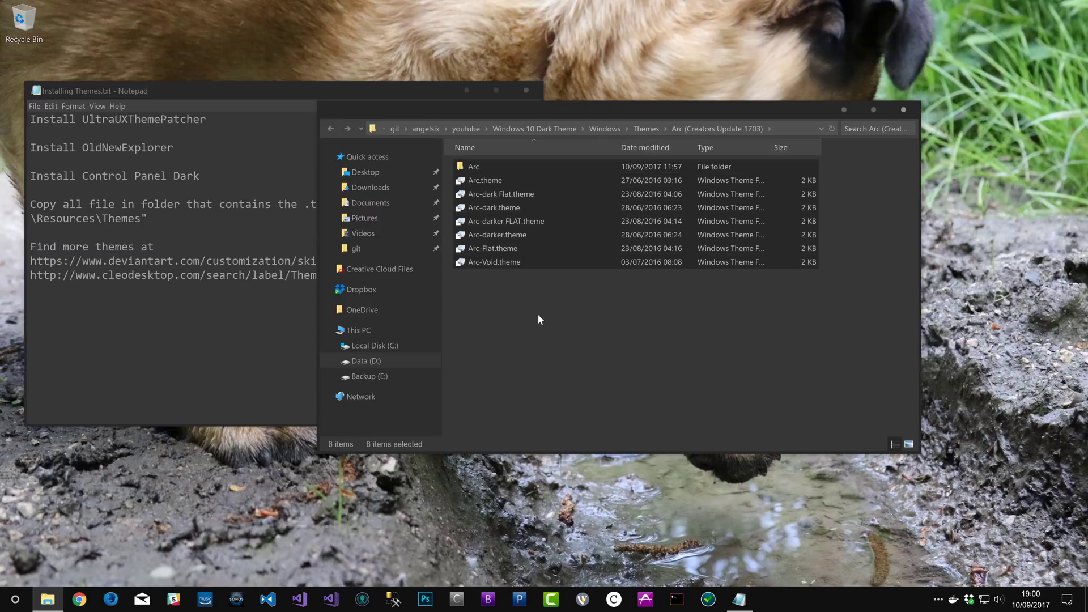
click(120, 205)
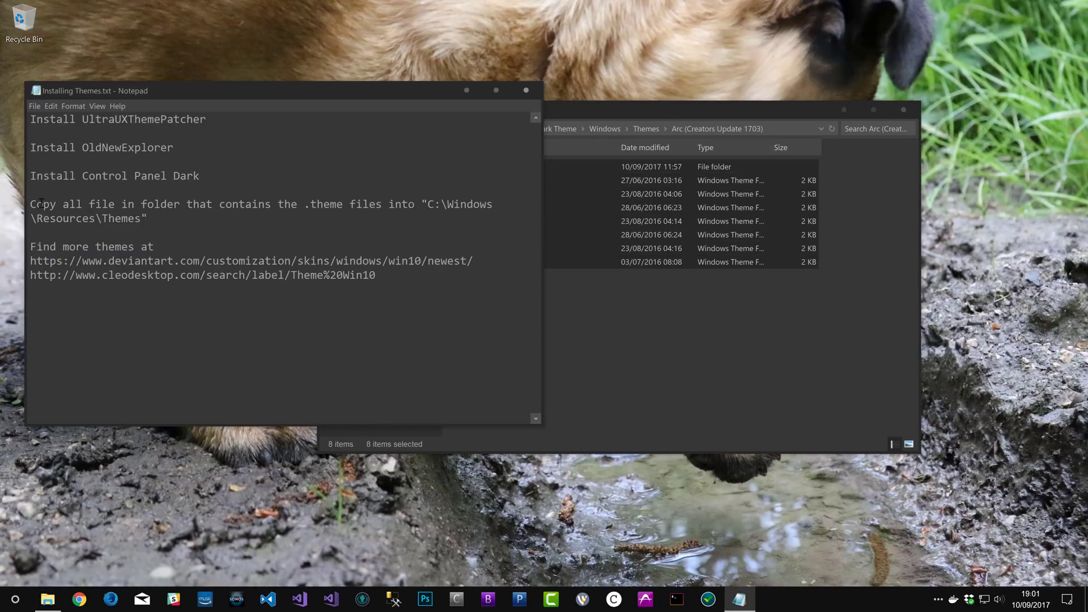
drag(41, 203, 393, 207)
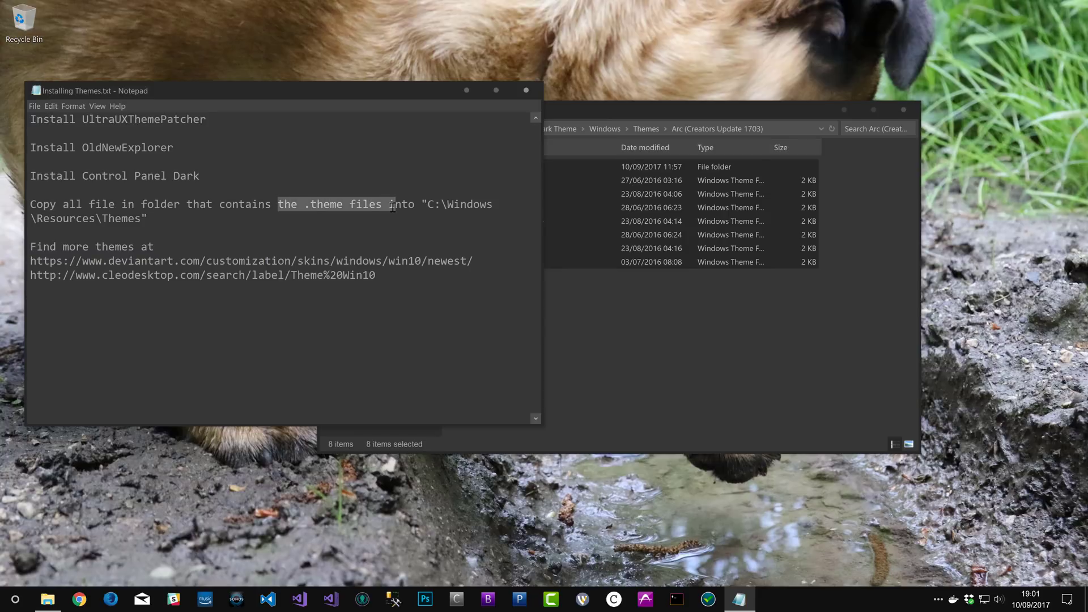
click(272, 203)
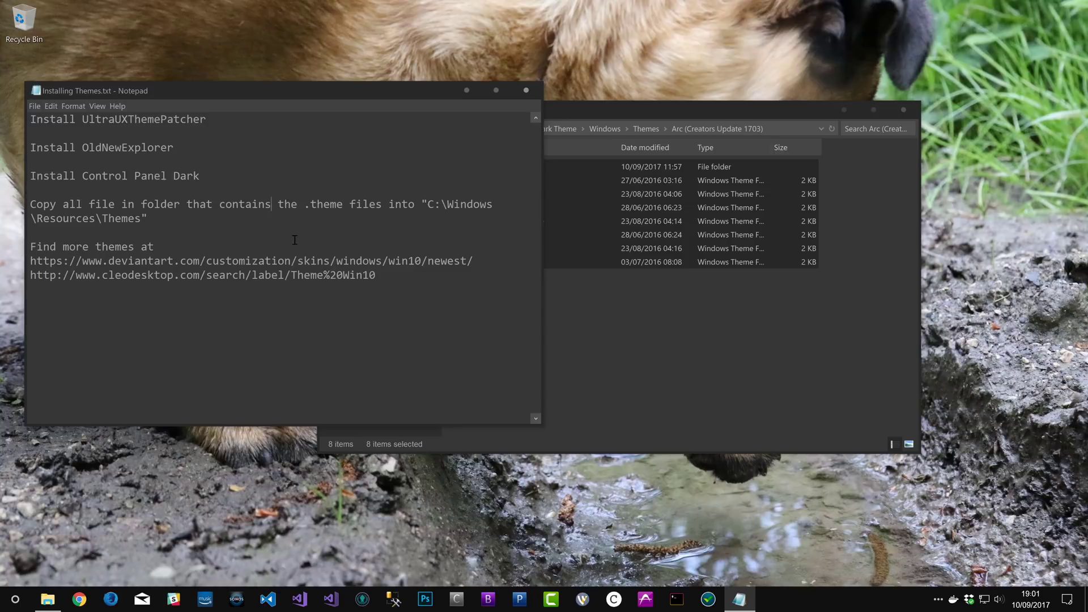
click(678, 367)
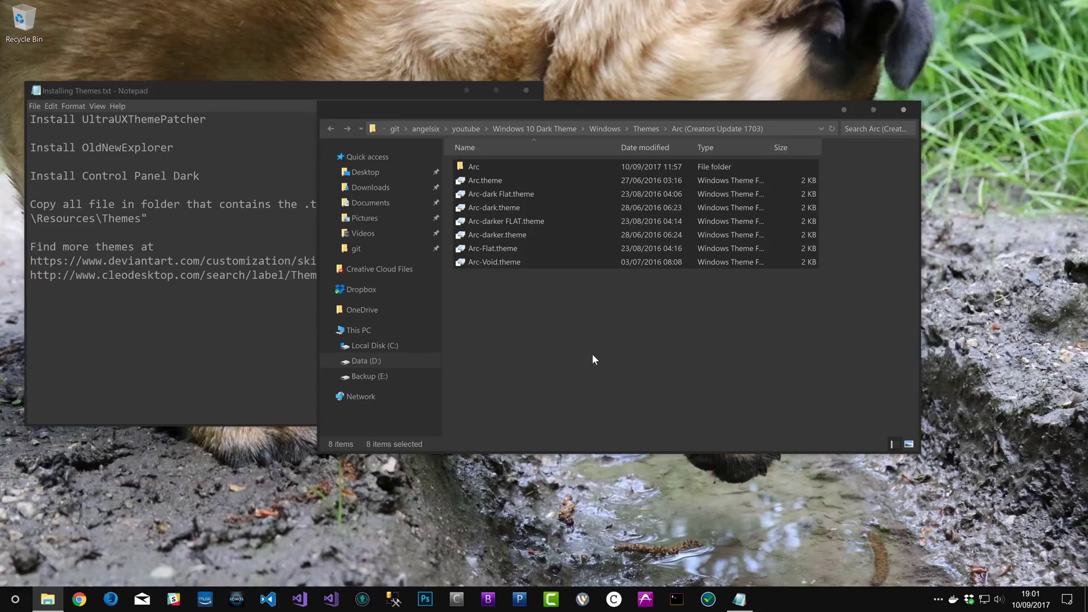
drag(593, 354, 444, 157)
click(179, 219)
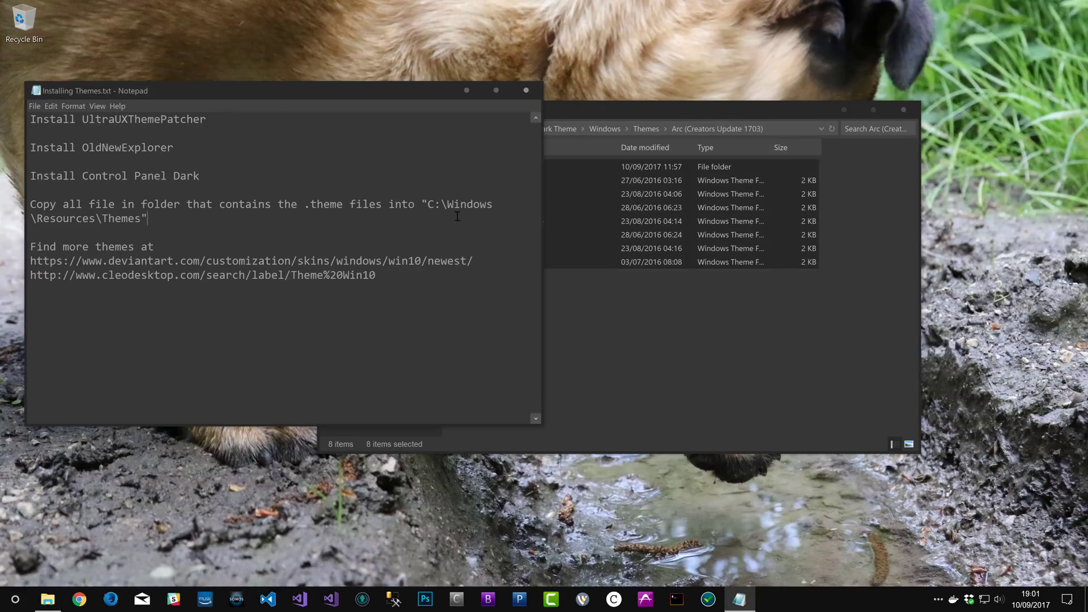
click(642, 310)
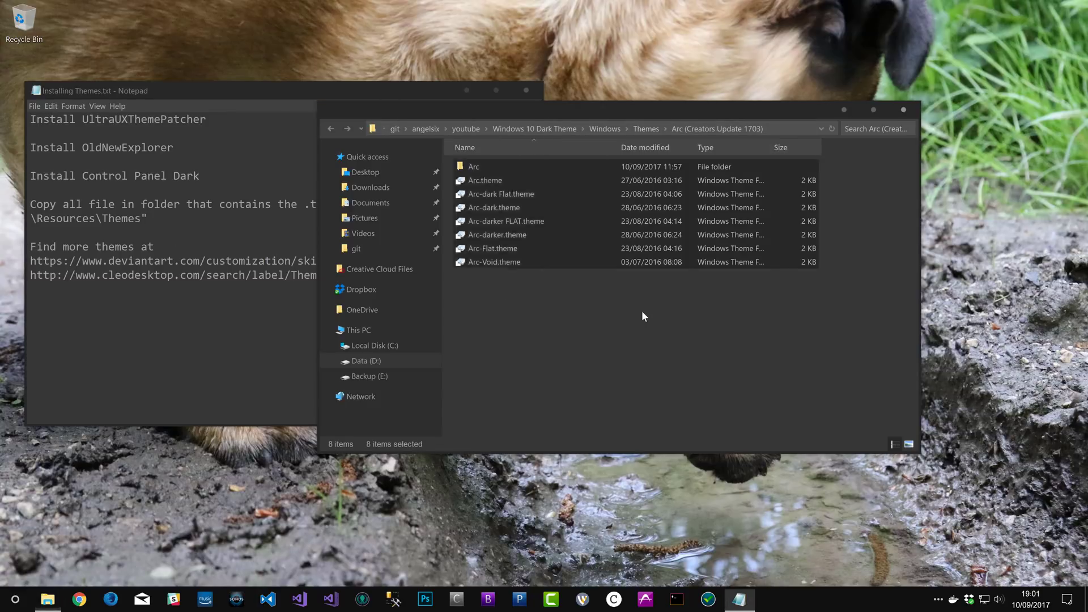
Step: Open C:\Windows\Resources\Themes in a second File Explorer window placed beside the Arc source folder
key(super+e)
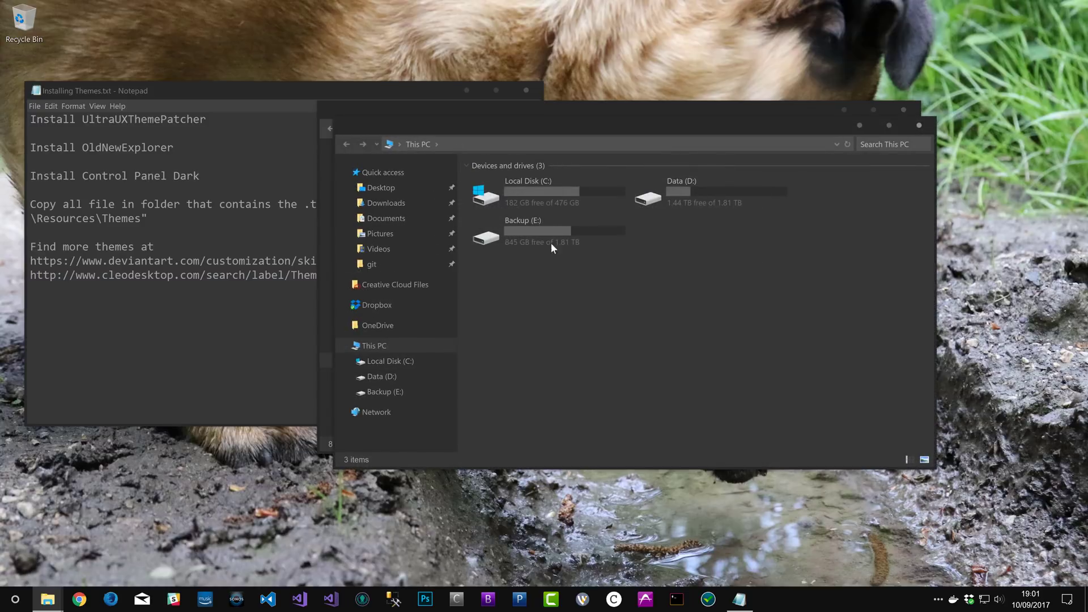
drag(557, 124, 325, 95)
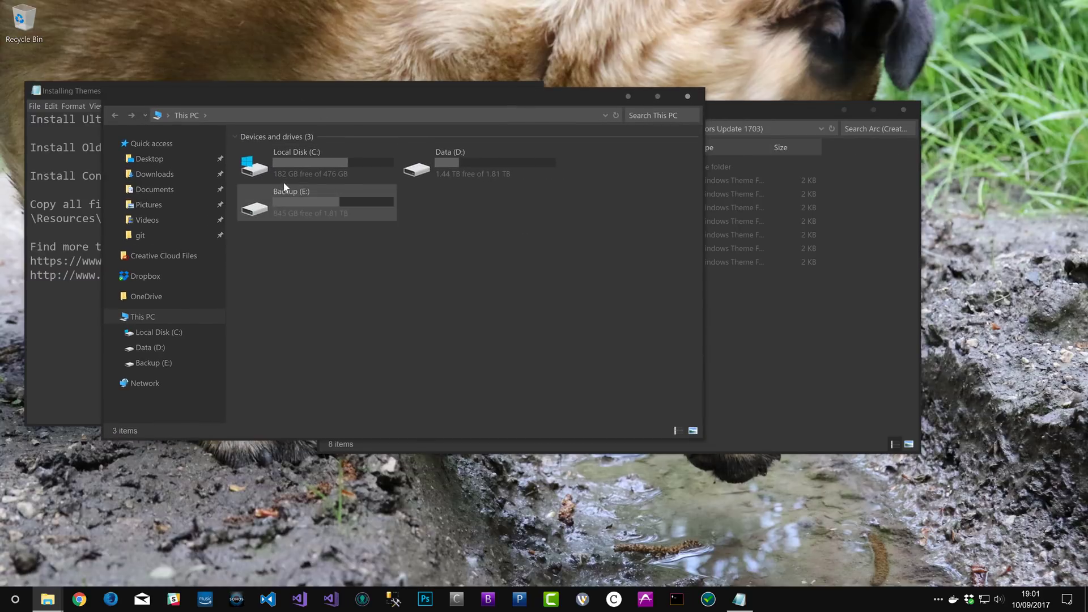
click(308, 163)
double_click(308, 164)
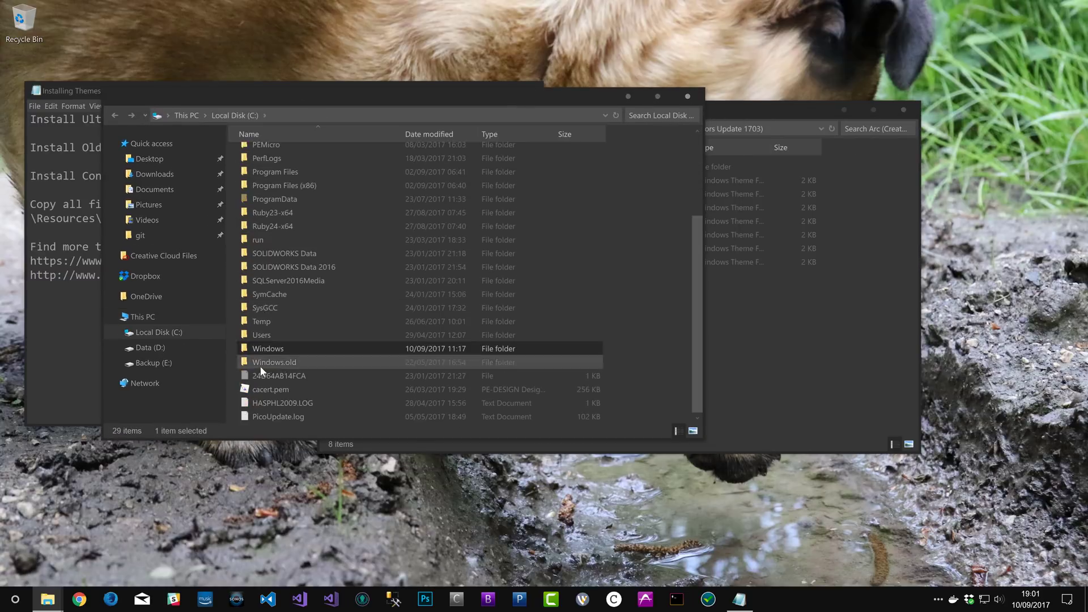
double_click(273, 348)
scroll(274, 343, down, 10)
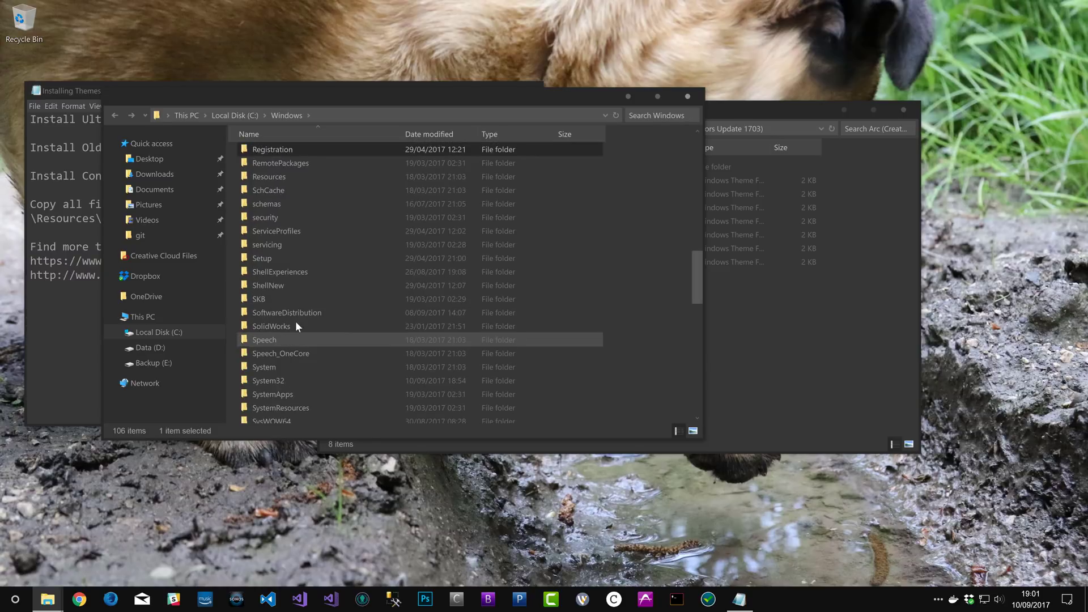
scroll(296, 306, up, 4)
double_click(277, 219)
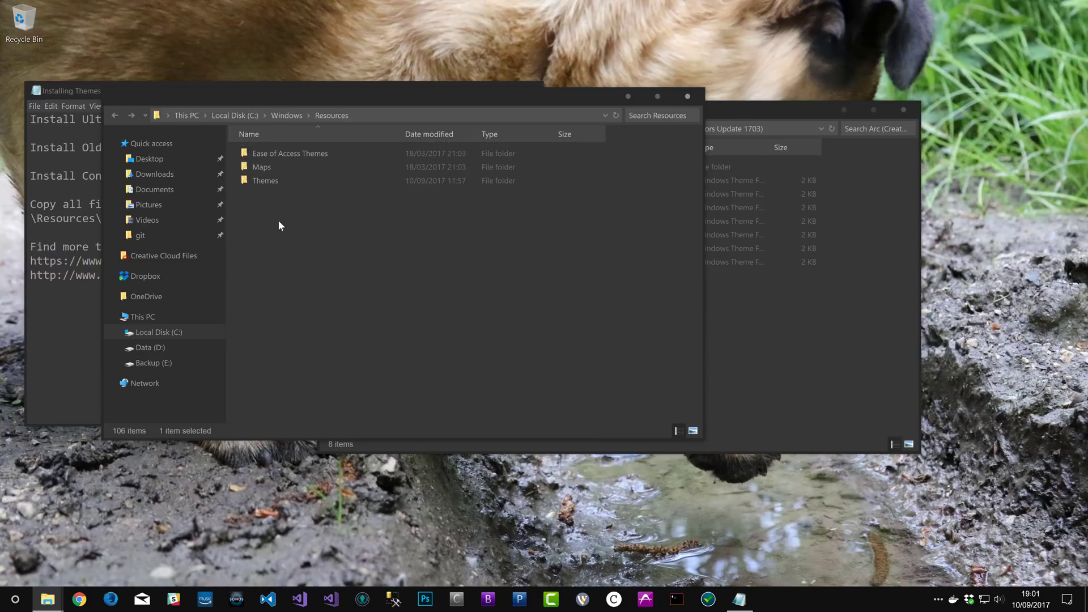
double_click(256, 179)
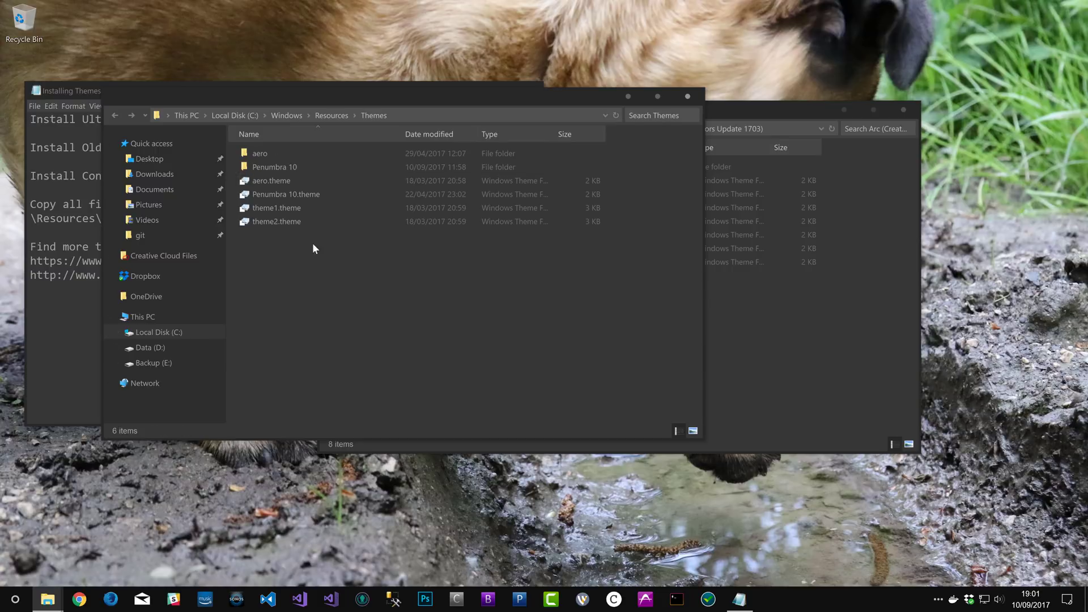
Step: Look over the theme files already in C:\Windows\Resources\Themes, including aero.theme and theme2.theme
click(283, 180)
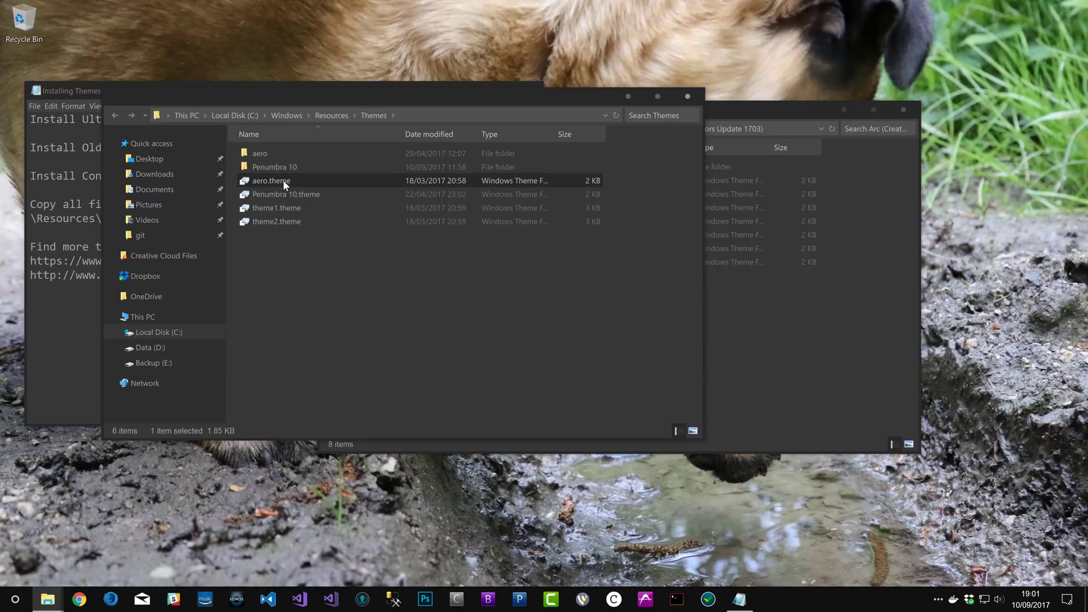
click(276, 216)
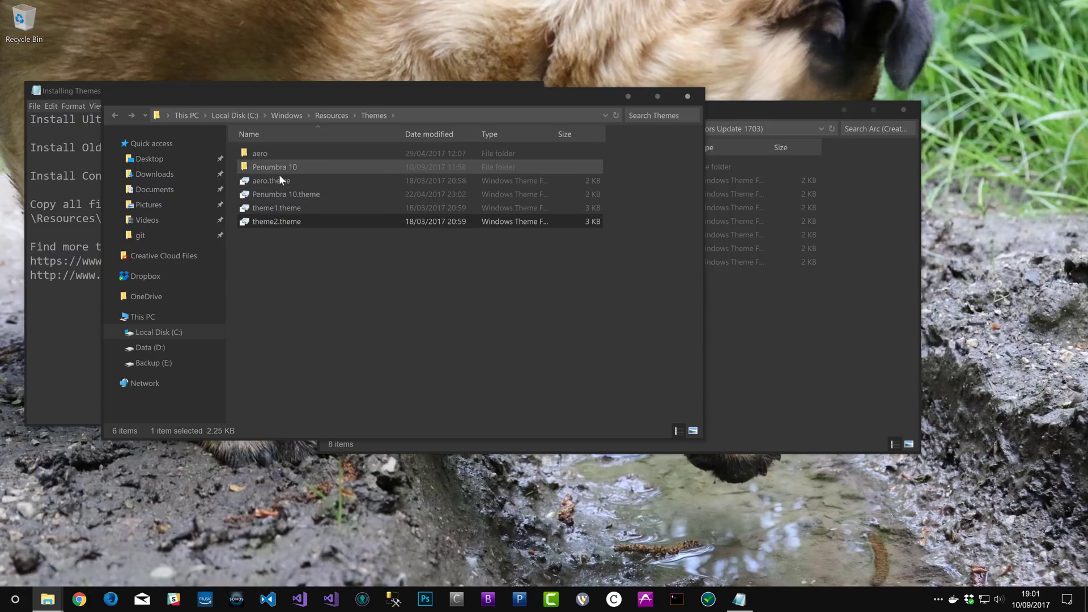
click(396, 263)
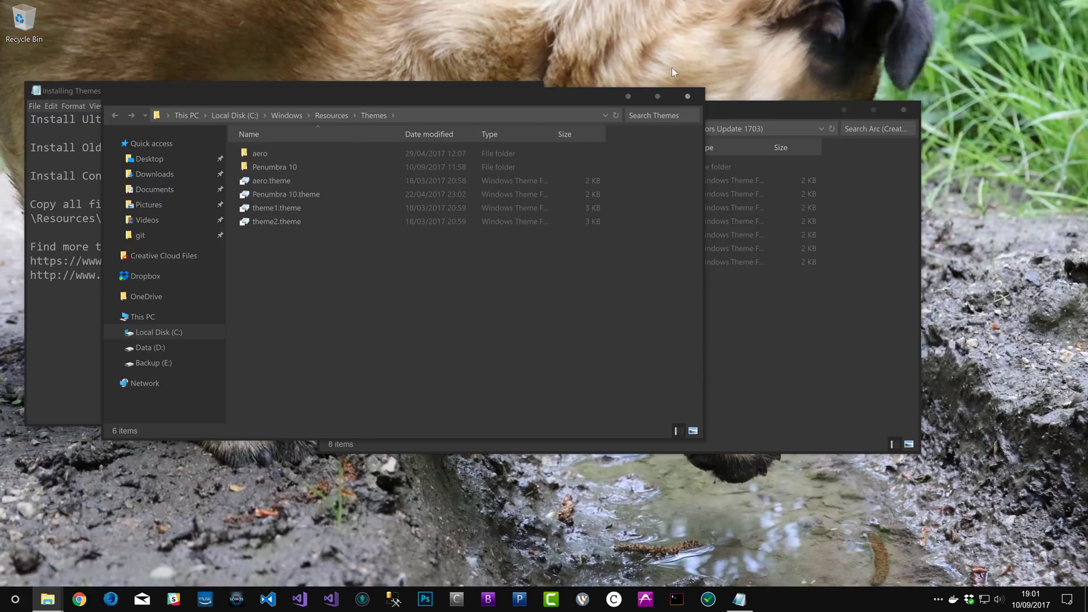
Step: Move the Arc folder window clear of the other one, check the available themes in the Personalization settings, and close Settings
drag(732, 118, 795, 181)
right_click(788, 89)
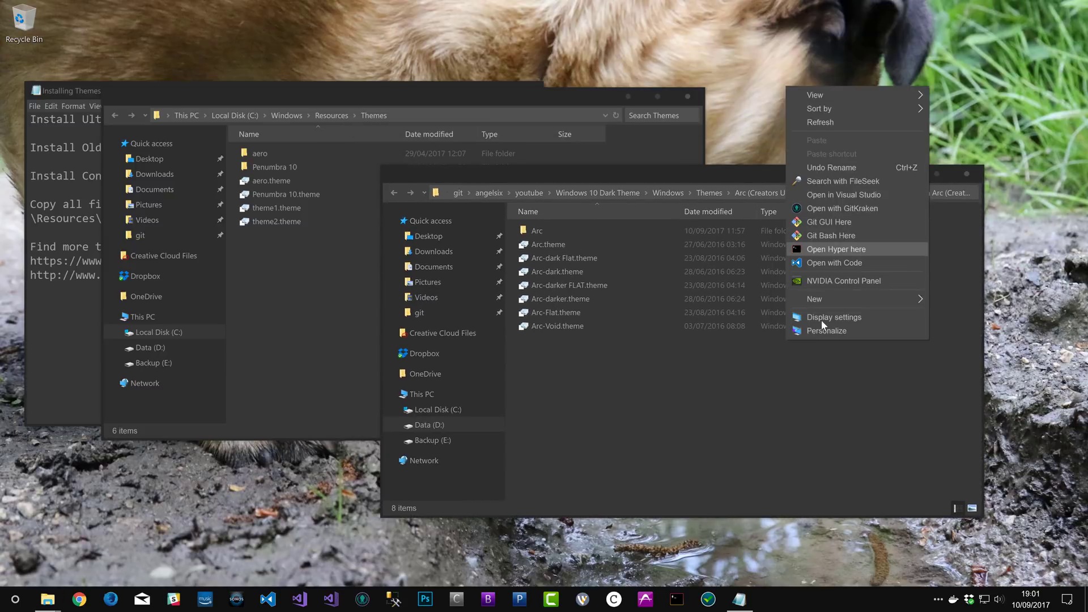
click(837, 333)
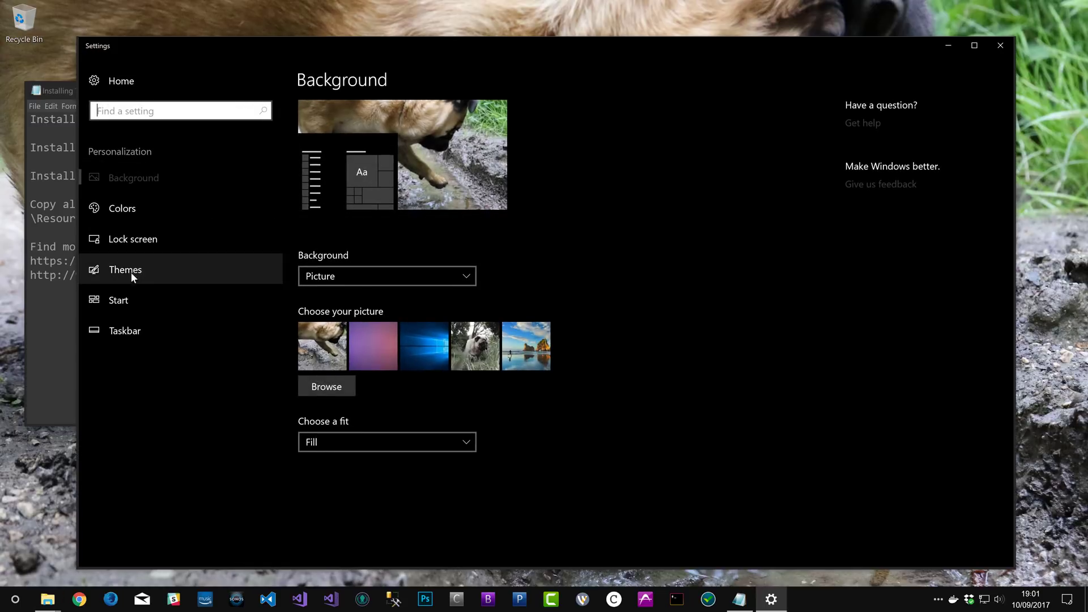
click(131, 271)
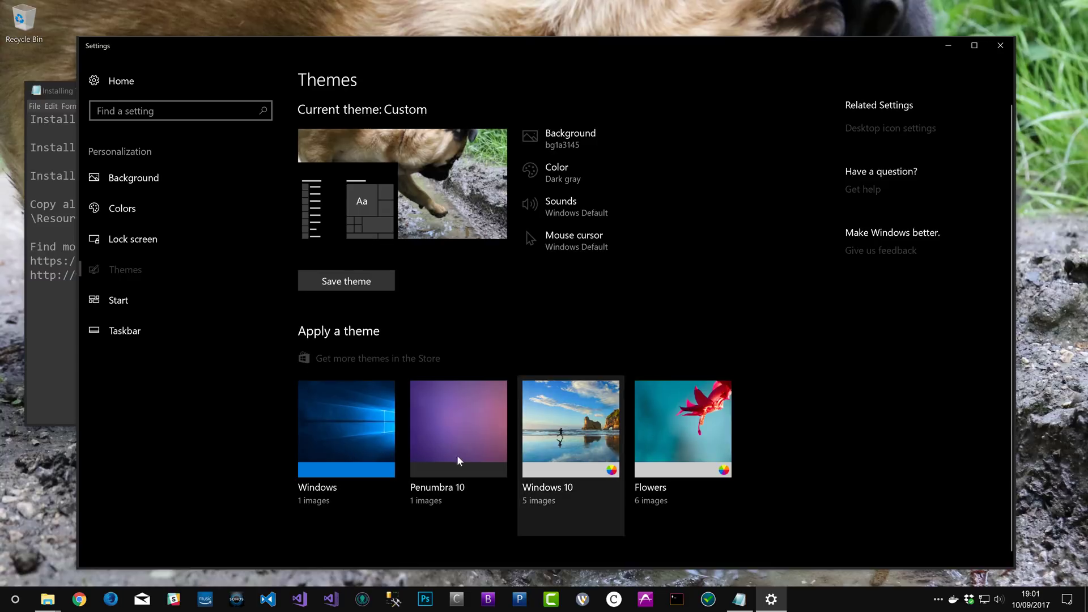
click(1000, 45)
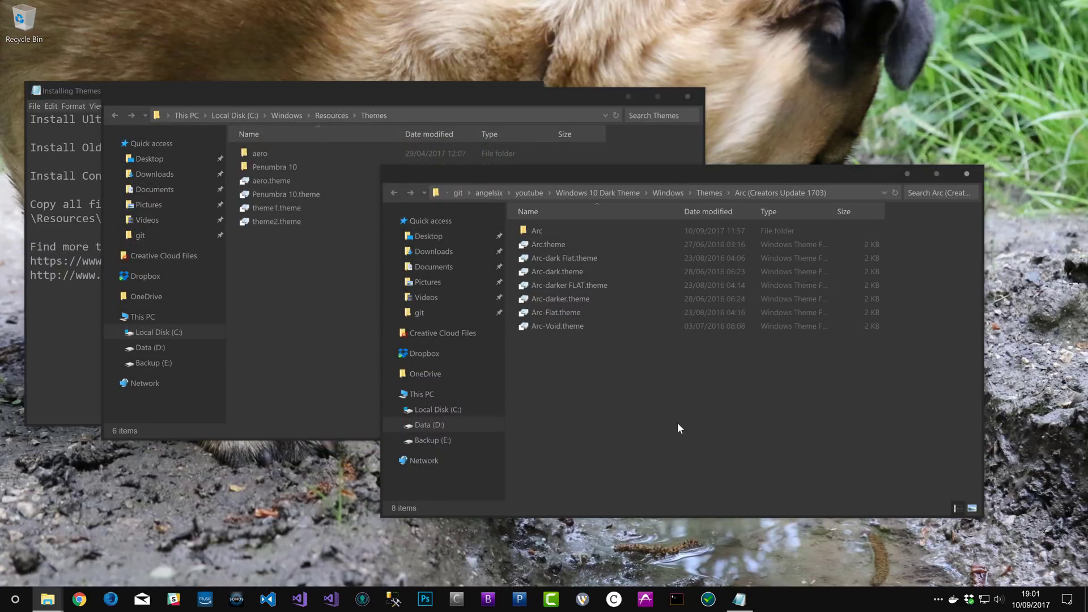
Step: Copy all items from the Arc (Creators Update 1703) folder into C:\Windows\Resources\Themes, granting administrator permission
key(ctrl+a)
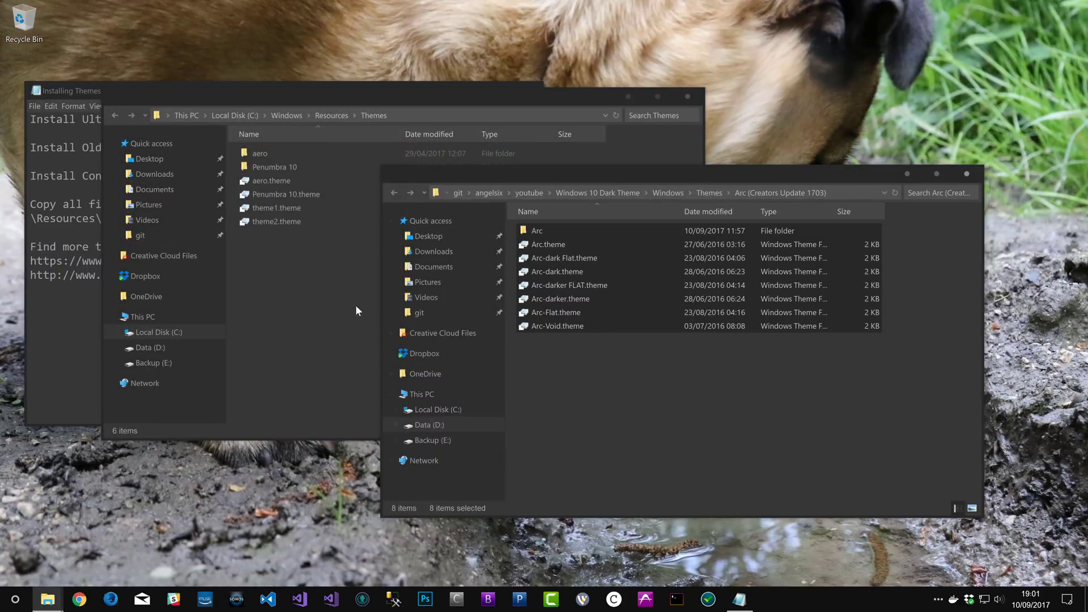
click(294, 313)
key(ctrl+v)
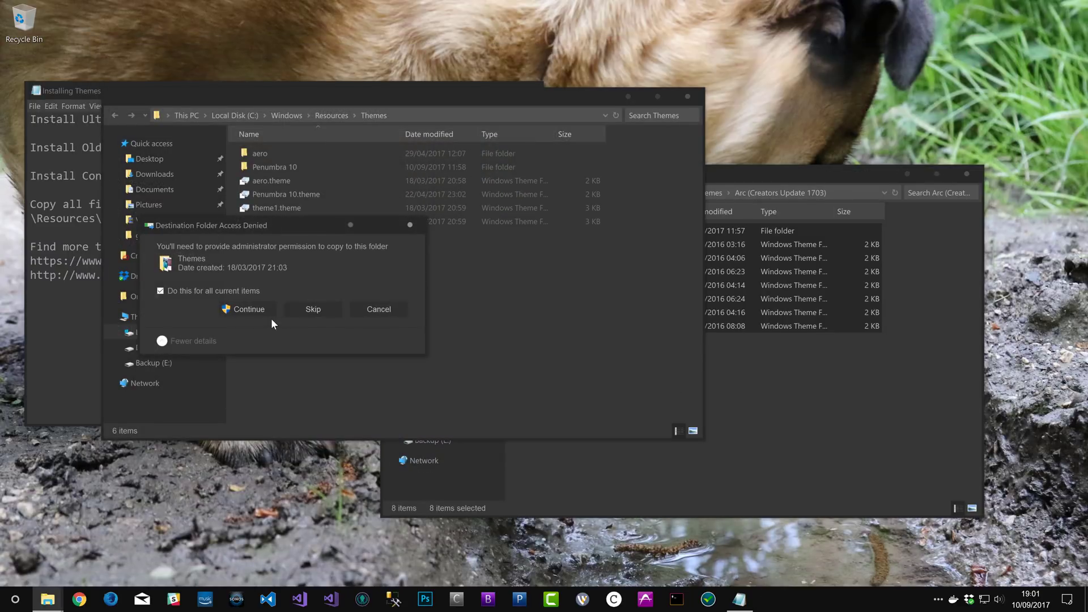
click(246, 308)
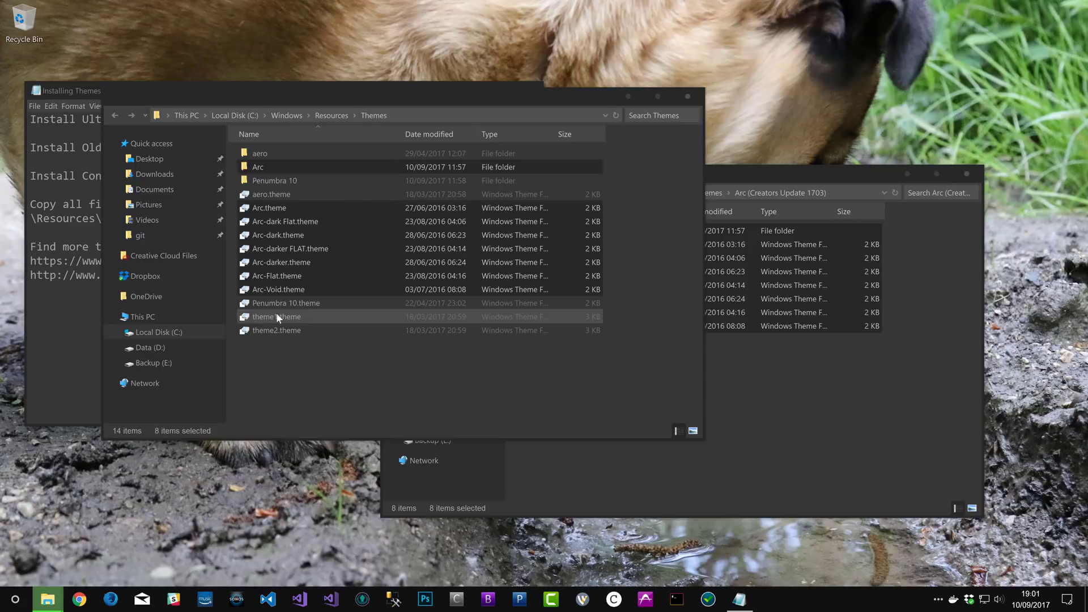
click(339, 379)
Step: Reopen the Personalization theme settings and look through the Arc themes offered there
right_click(768, 83)
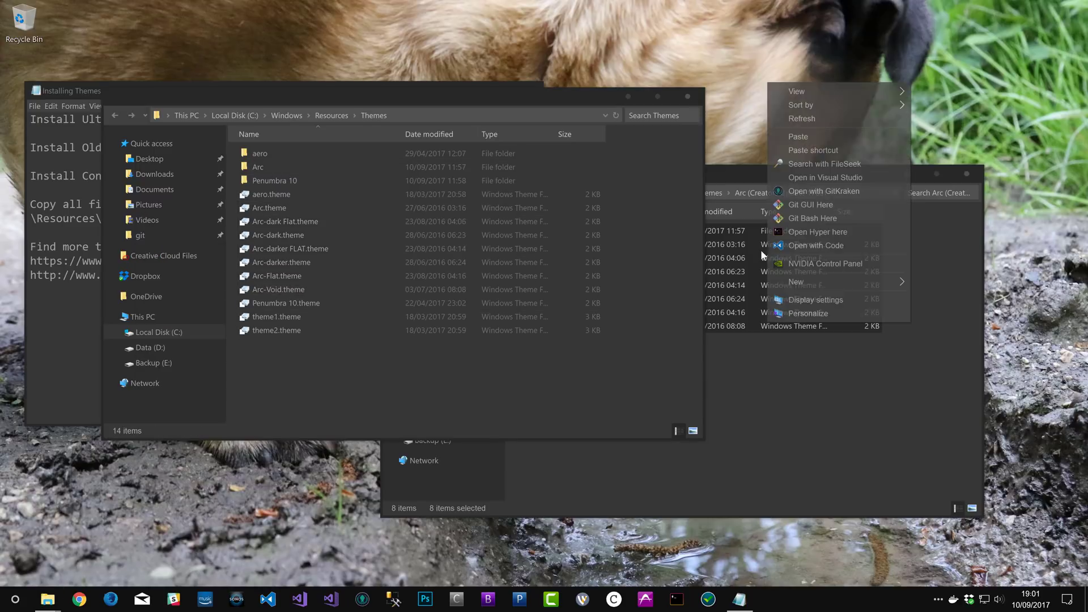
click(805, 315)
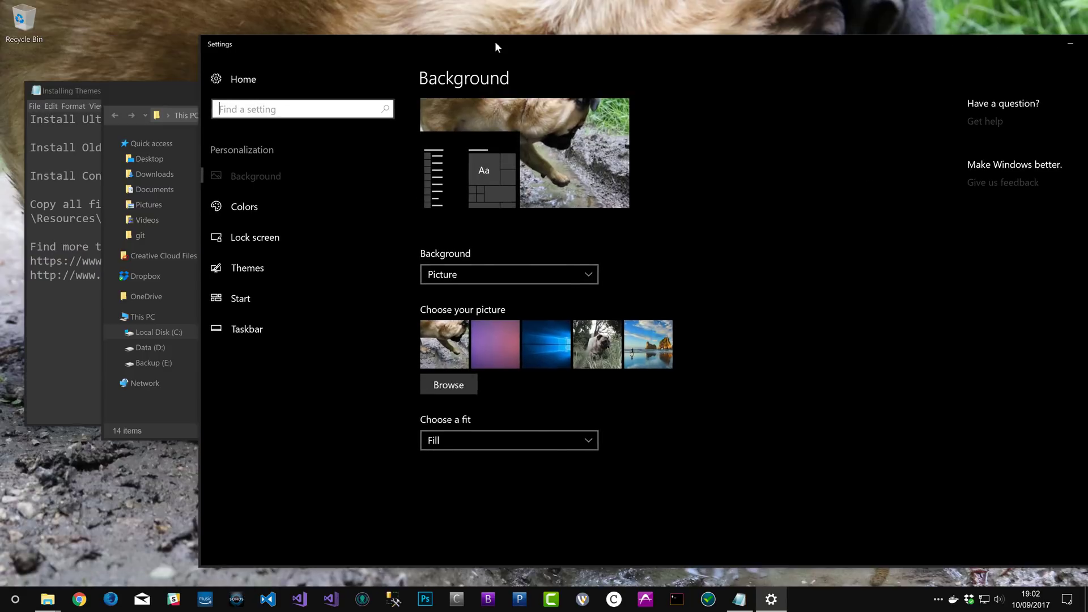
click(260, 273)
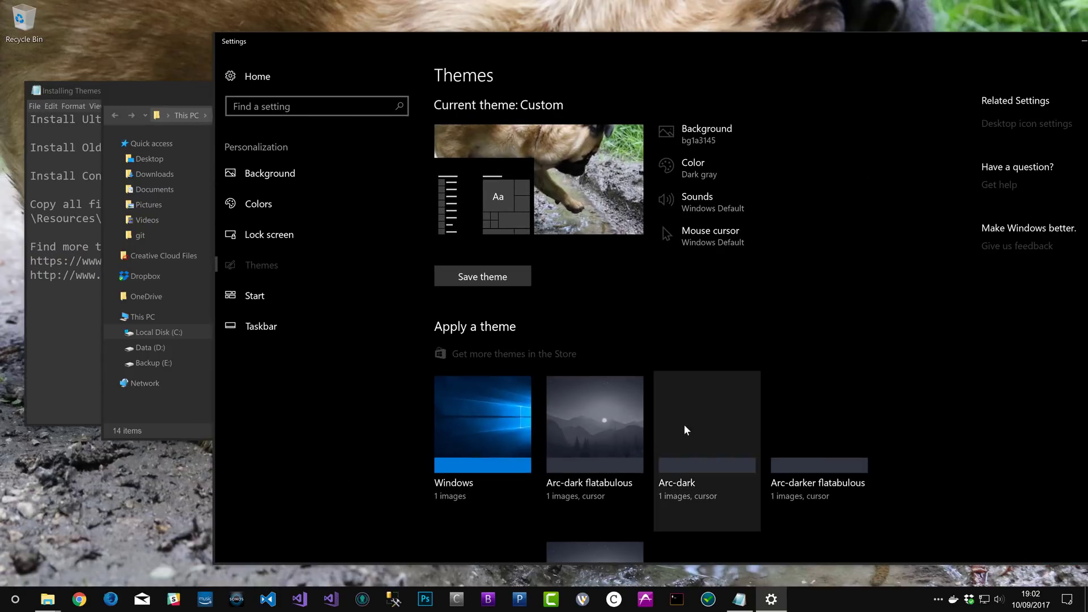
scroll(684, 430, down, 3)
Step: Bring up the Installing Themes.txt notes and the Arc (Creators Update 1703) folder window, and arrange them beside the Settings window
click(57, 325)
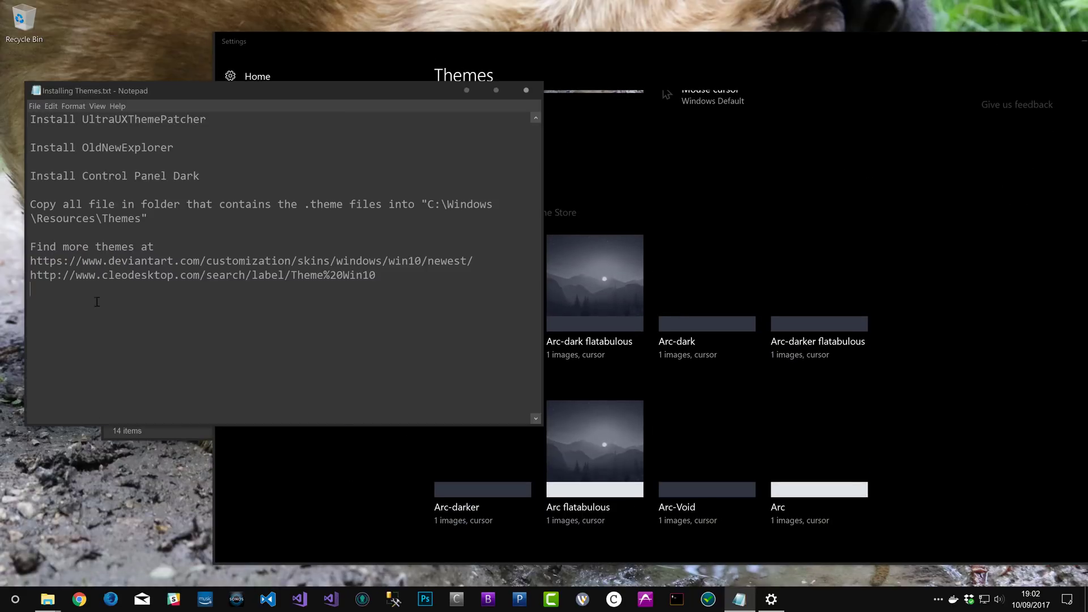
drag(267, 91, 262, 49)
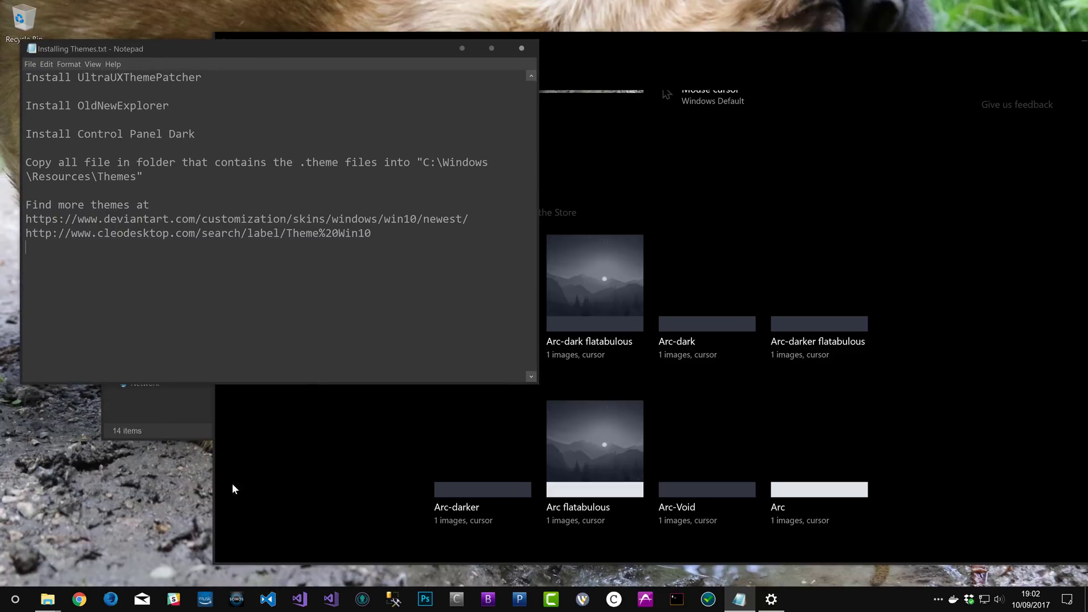
click(48, 595)
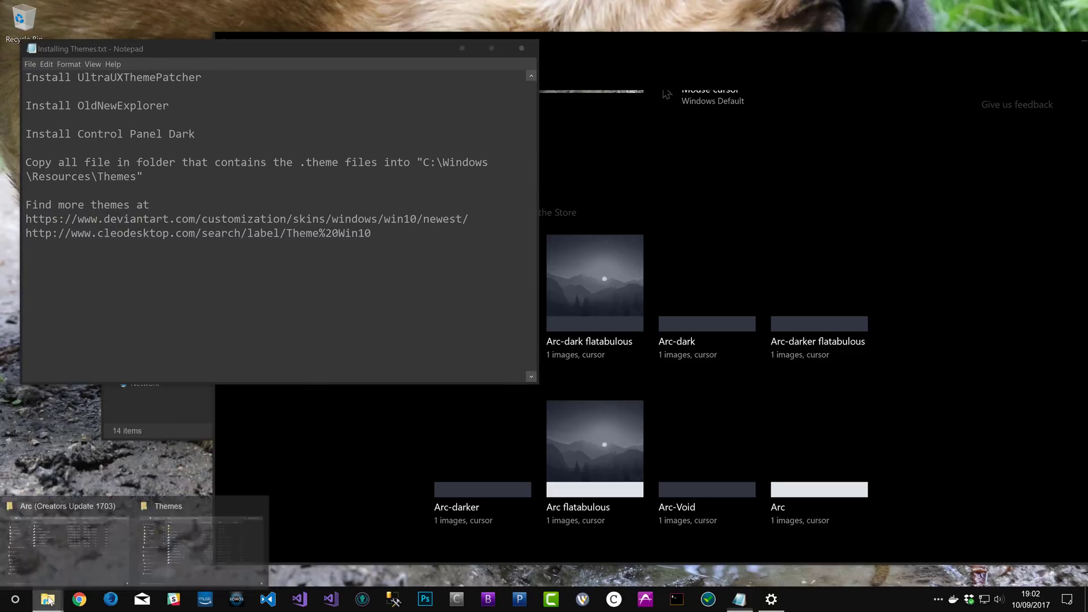
click(91, 532)
click(567, 387)
drag(627, 170, 222, 288)
drag(654, 46, 944, 31)
Step: Try out the Arc themes one after another, starting with Arc-dark flatabulous and ending with Arc-Void, checking the folder window's look
click(893, 271)
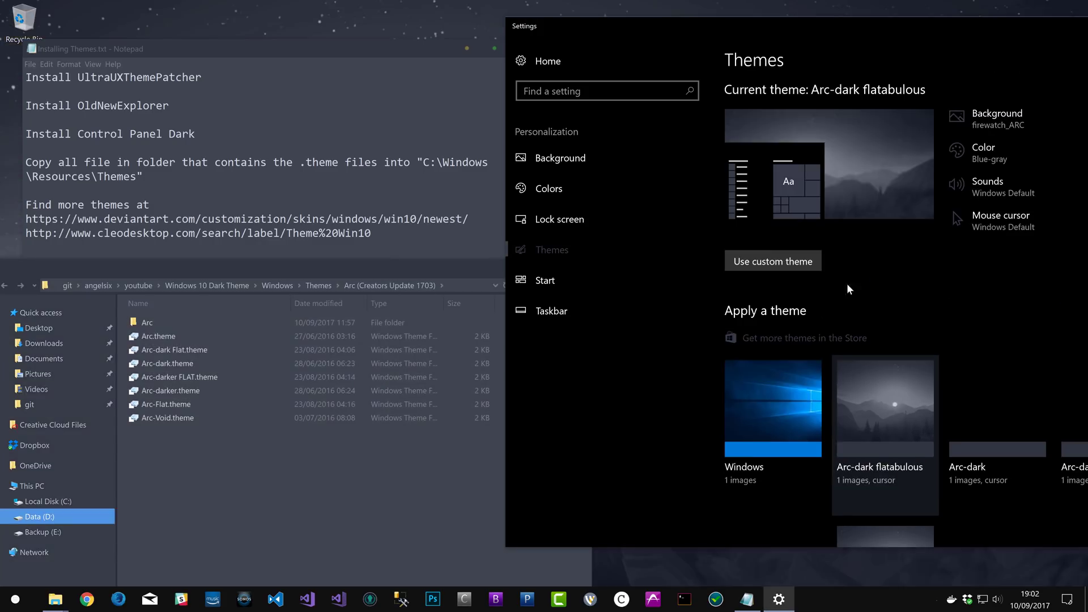
drag(148, 267, 191, 223)
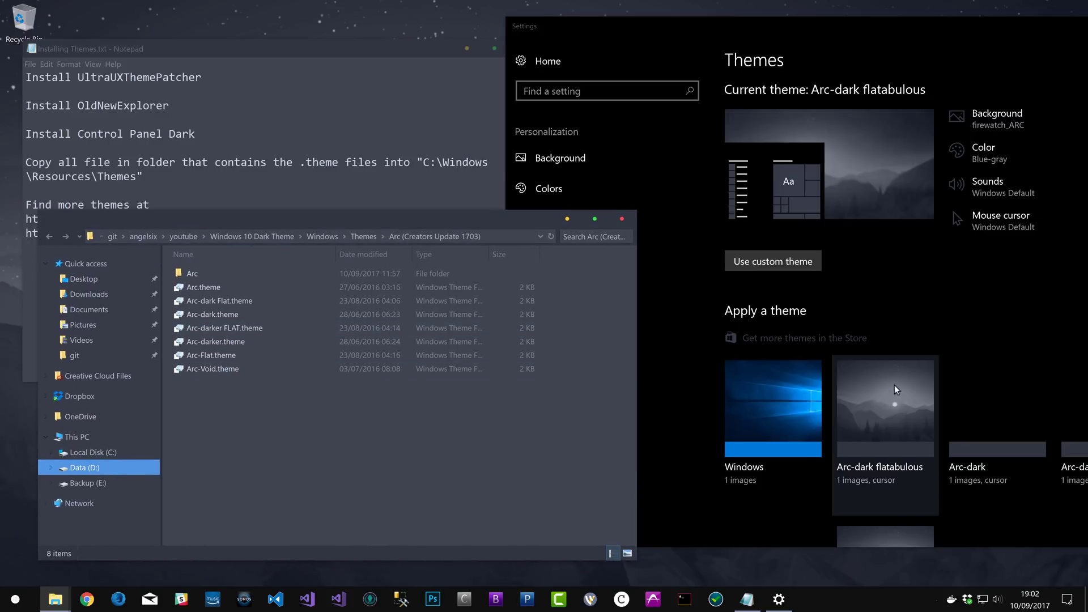
click(988, 425)
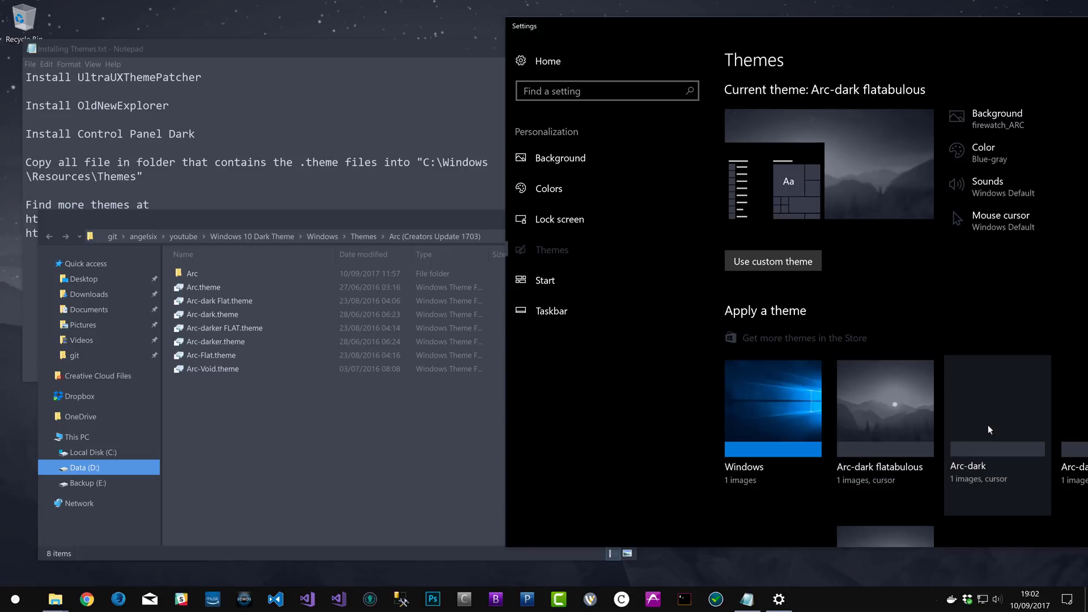
click(1063, 413)
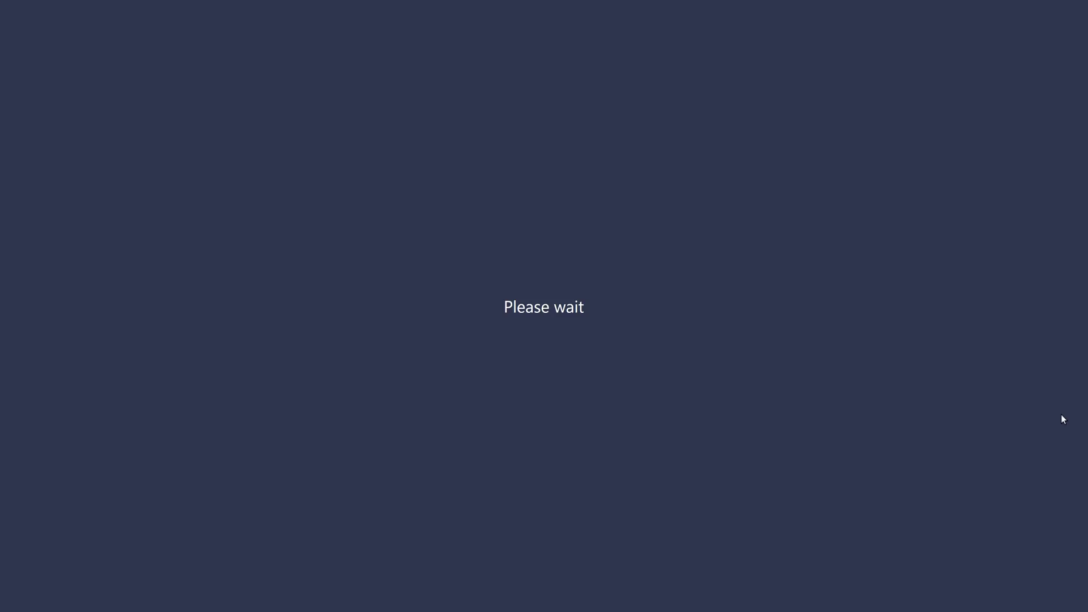
scroll(799, 477, down, 5)
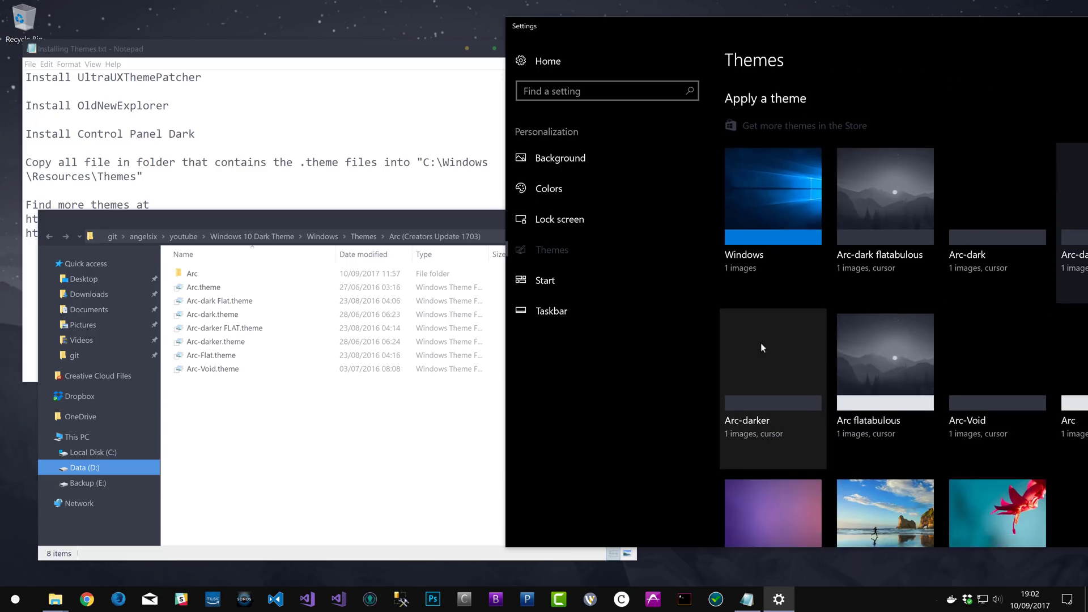
click(761, 342)
click(869, 379)
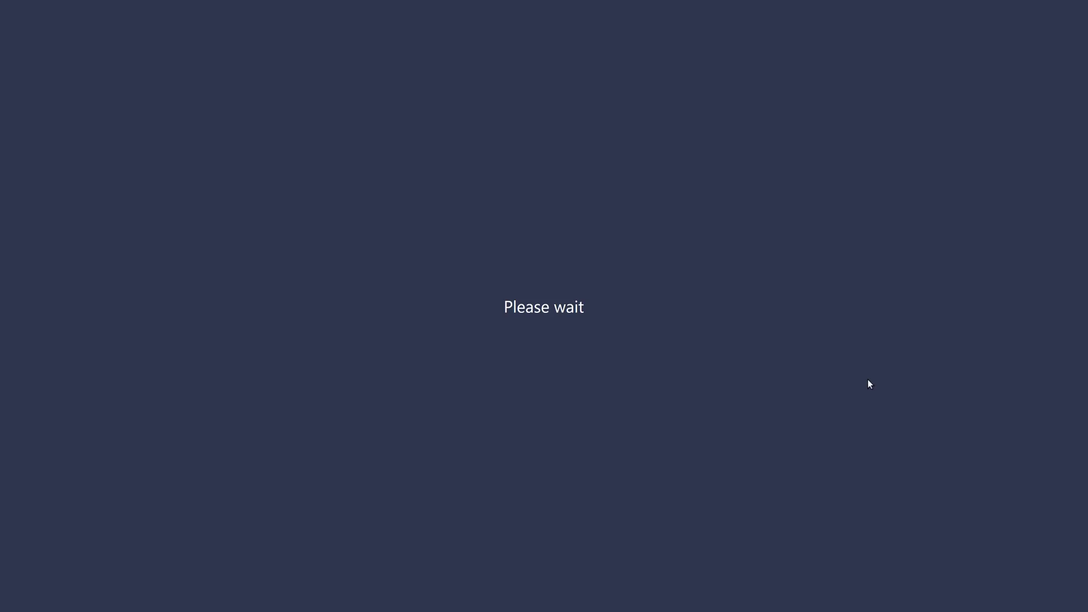
scroll(853, 368, down, 5)
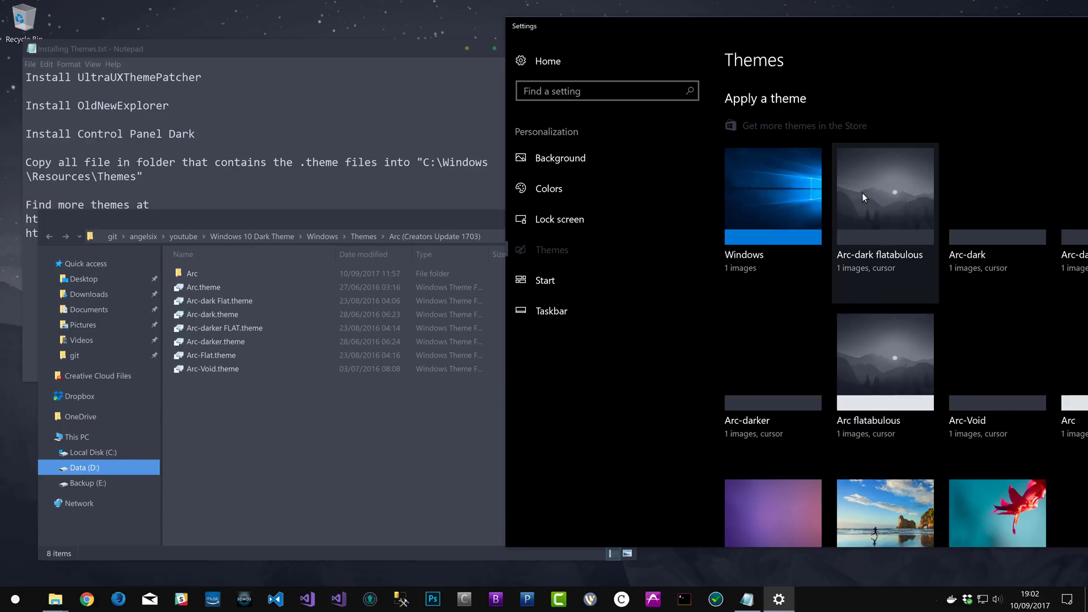
click(979, 363)
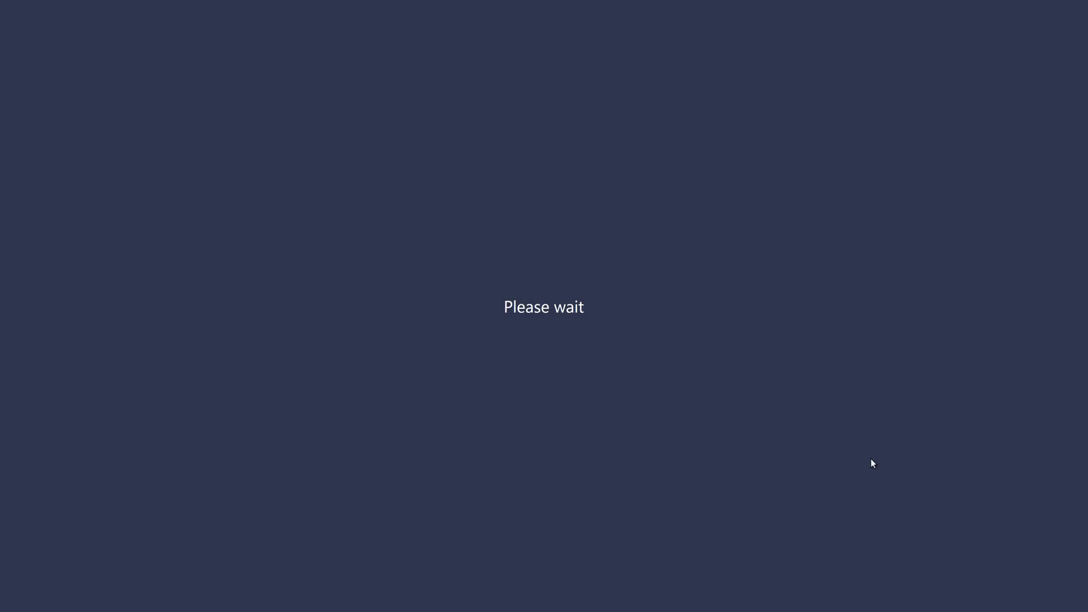
click(337, 446)
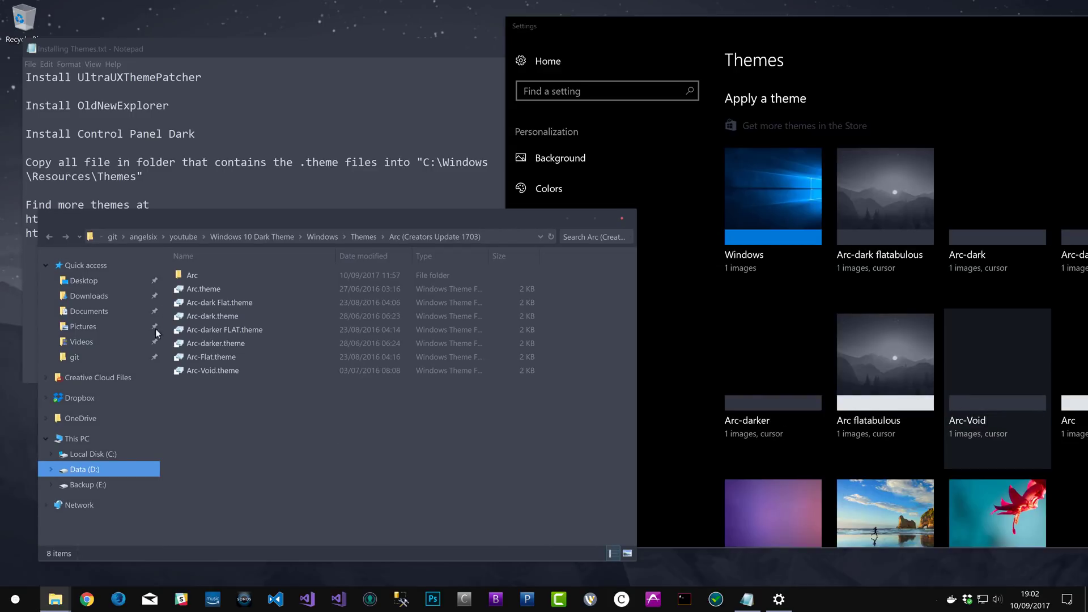
Step: Apply the Penumbra 10 theme and close Settings
click(771, 413)
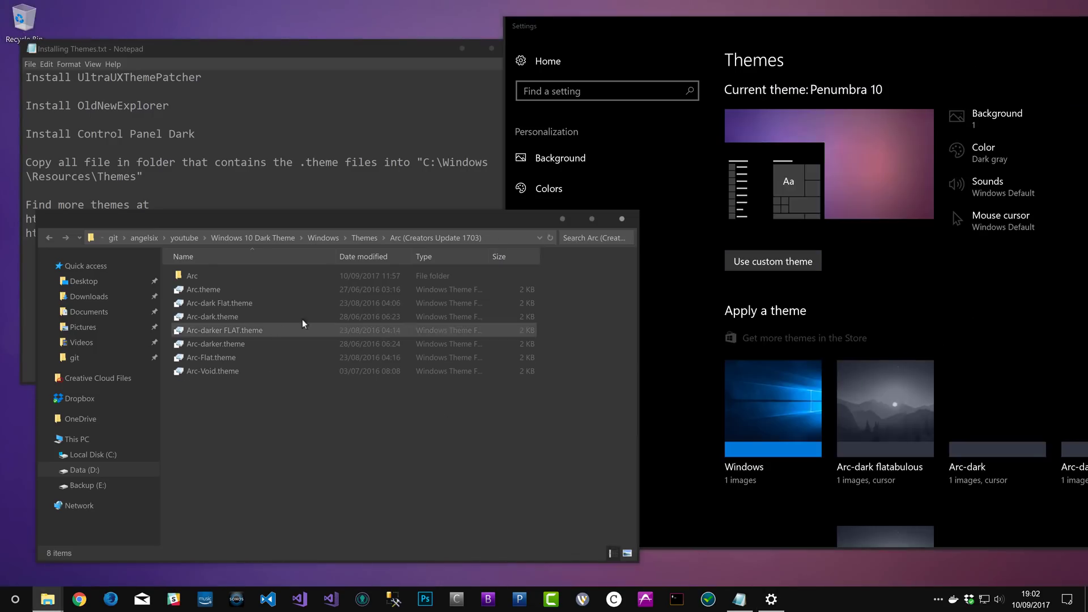
drag(703, 21, 349, 26)
click(982, 29)
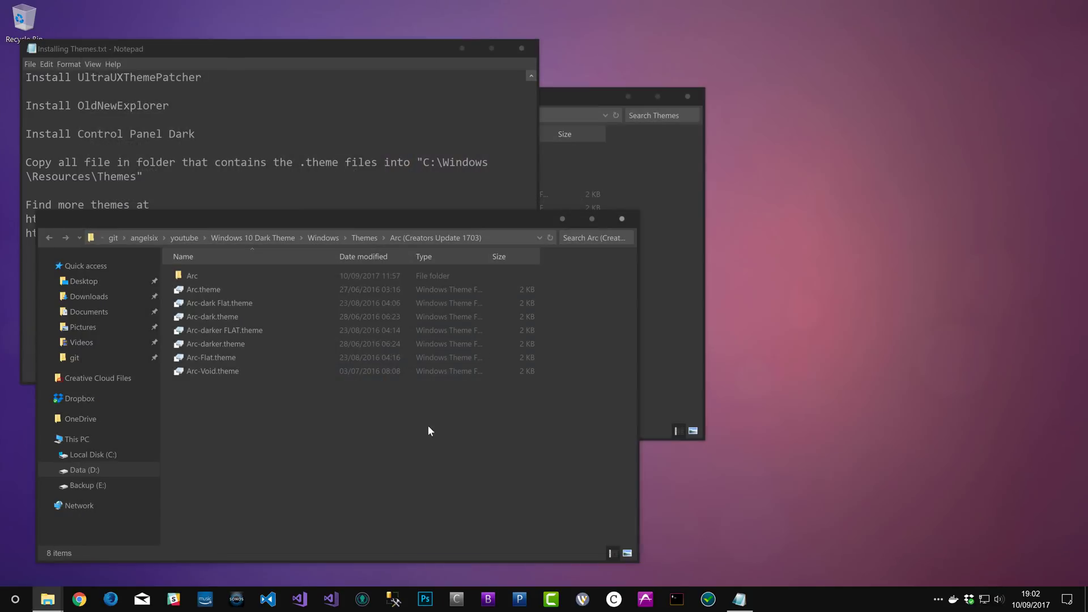
Step: Close the Arc (Creators Update 1703) folder and move the C:\Windows\Resources\Themes window clear of the notes
drag(419, 224, 634, 205)
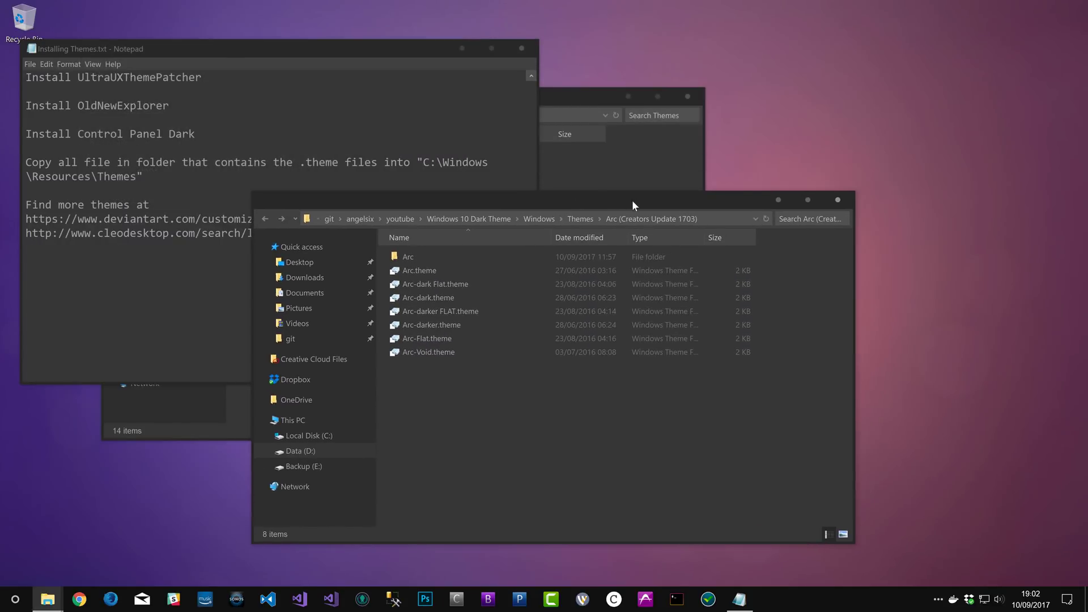
click(833, 200)
click(606, 241)
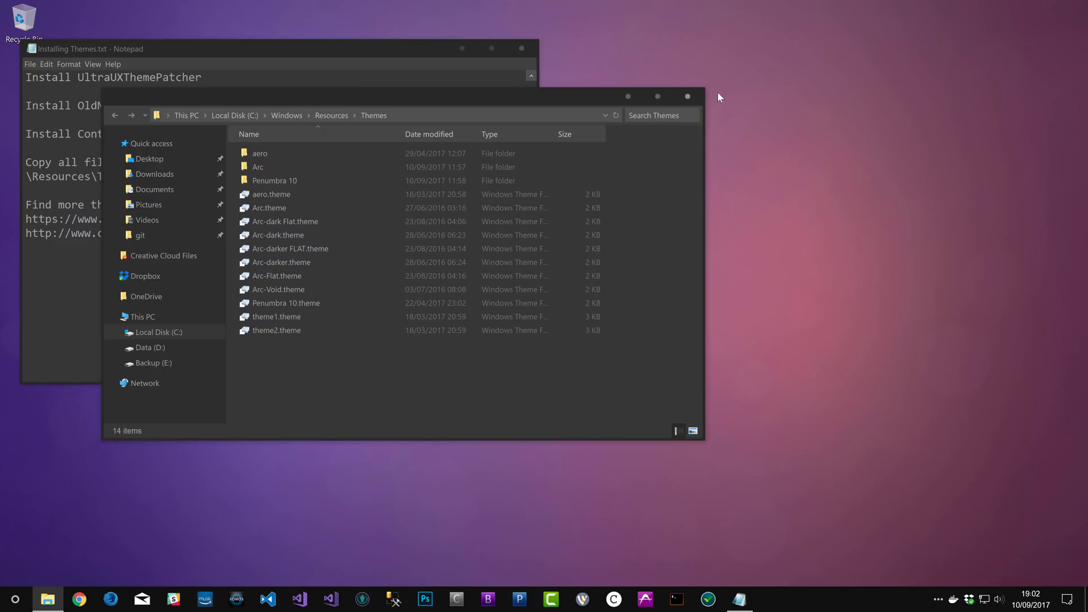
drag(372, 102, 574, 151)
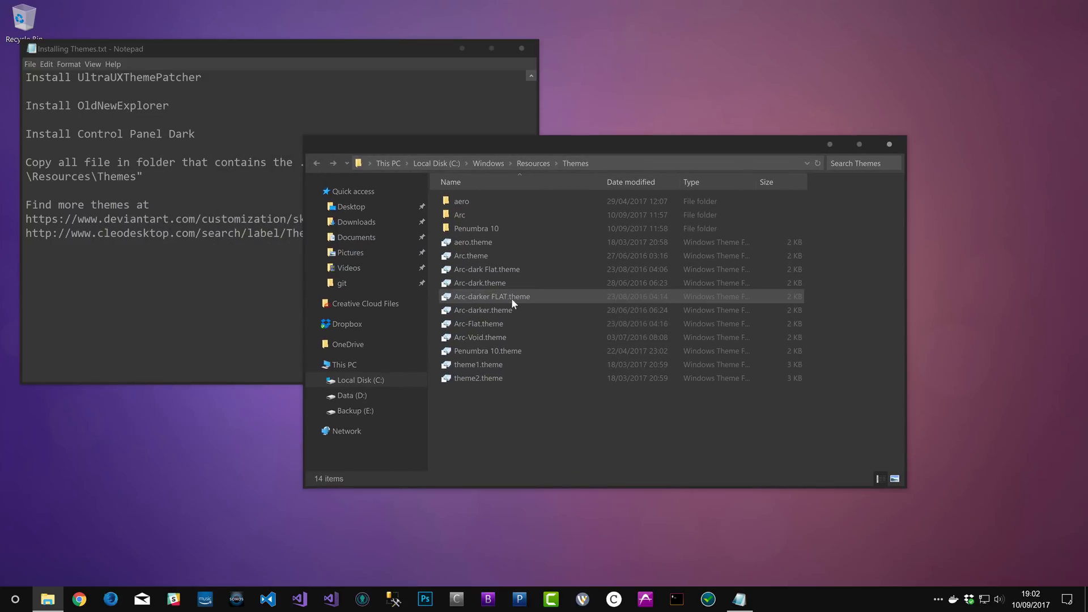
Step: Delete Arc.theme, Arc-dark.theme, Arc-darker FLAT.theme, Arc-darker.theme, Arc-Flat.theme and Arc-Void.theme from the Themes folder, granting administrator permission for all items
click(481, 324)
ctrl+click(480, 337)
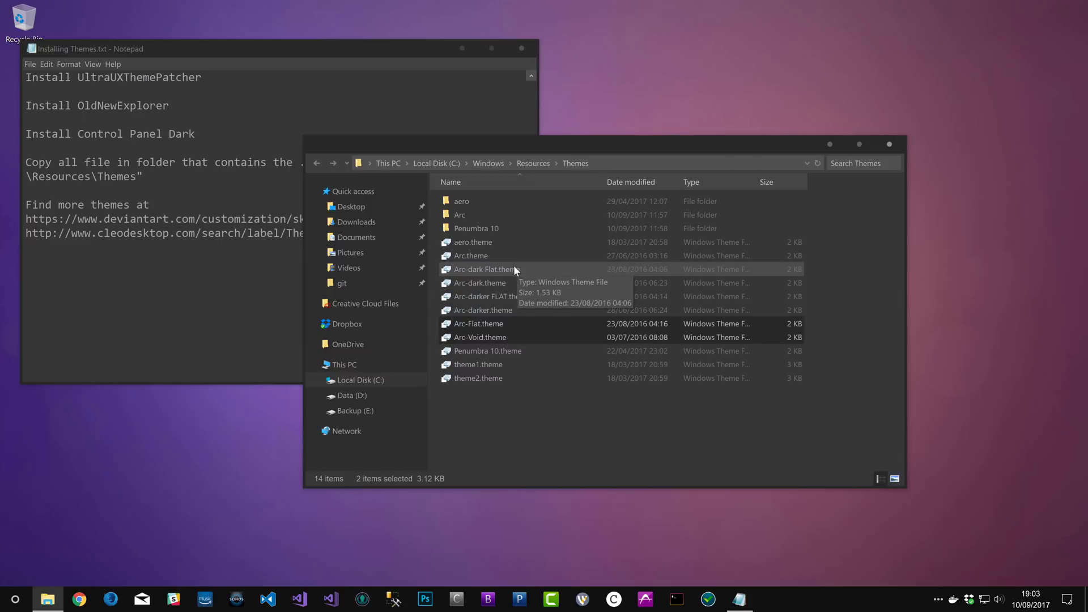
ctrl+click(513, 297)
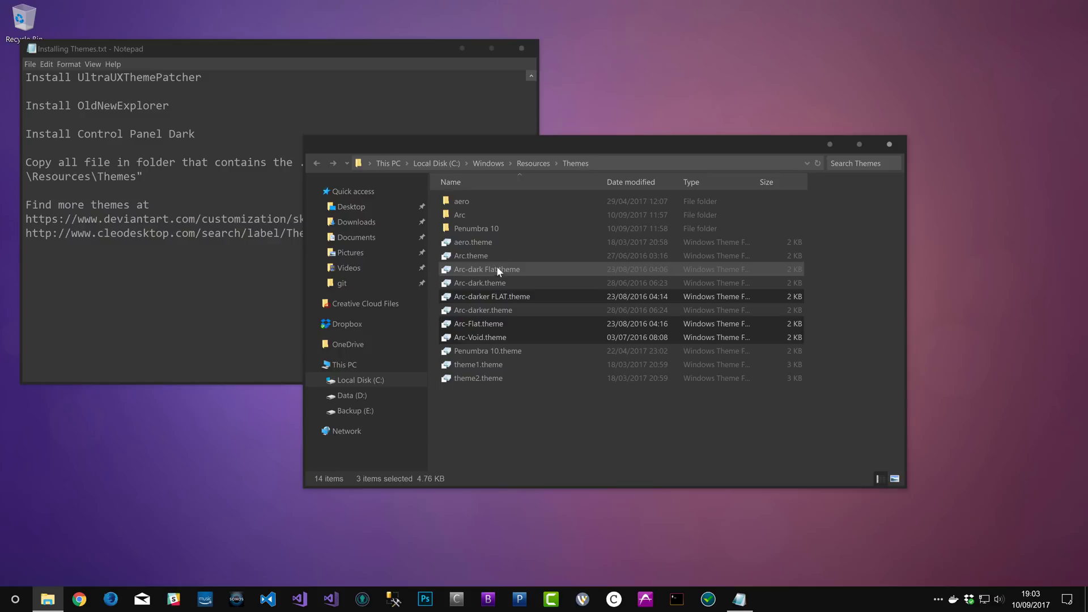
ctrl+click(502, 257)
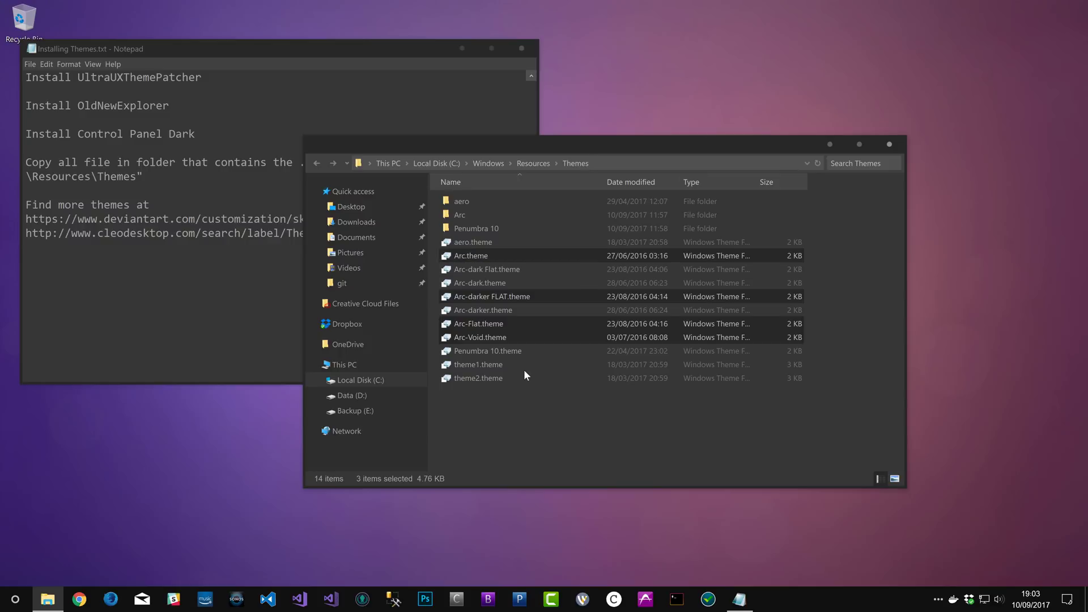
ctrl+click(504, 283)
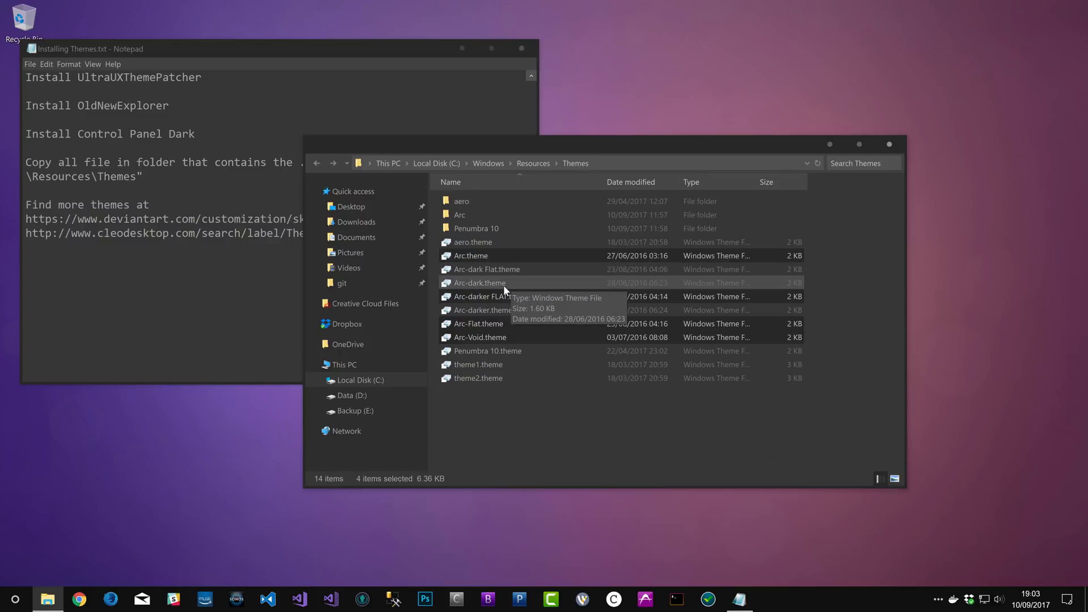
ctrl+click(486, 312)
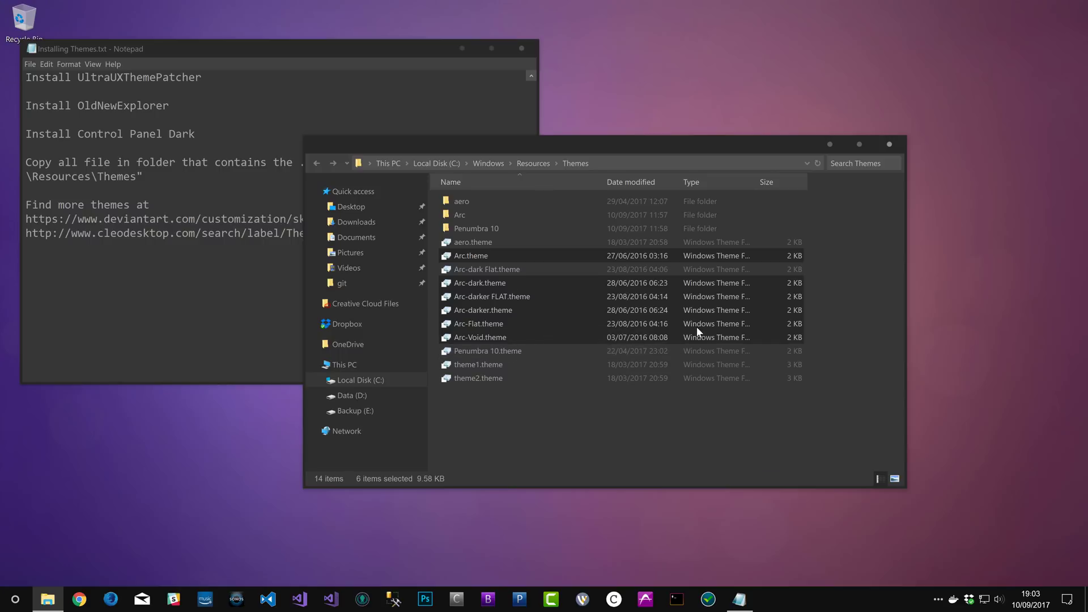
key(Delete)
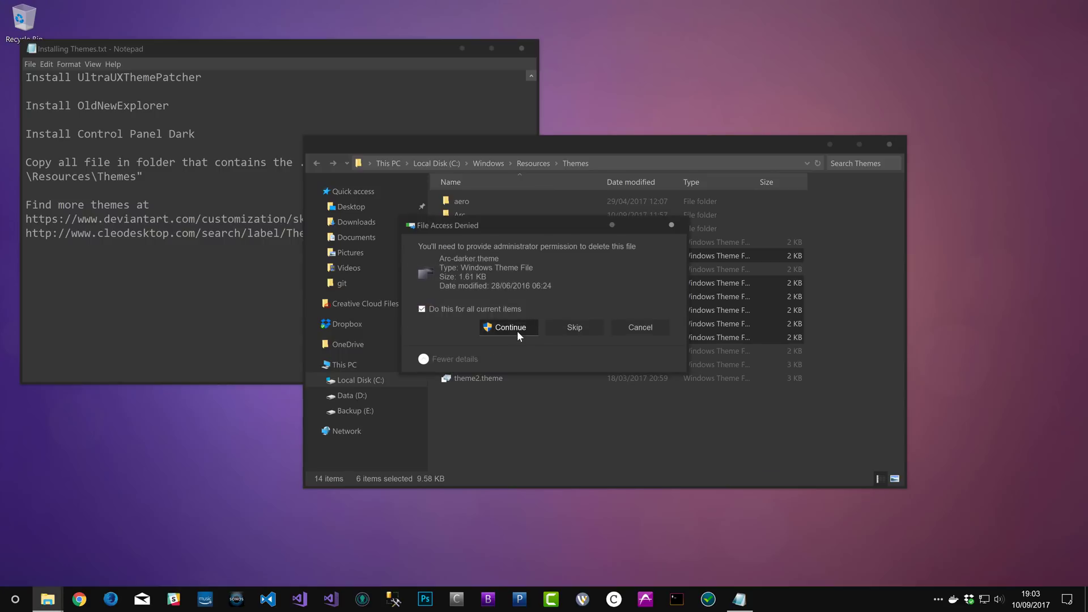
click(517, 331)
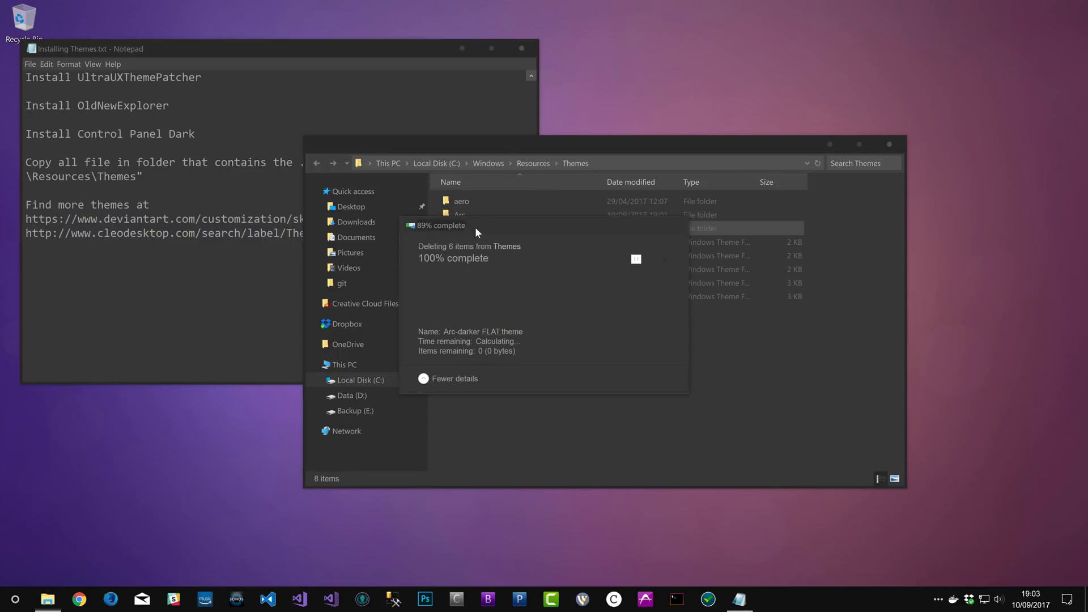
Step: Reopen the Personalization theme settings, apply Arc-dark flatabulous, and check its look on the Themes folder window
right_click(642, 89)
click(696, 321)
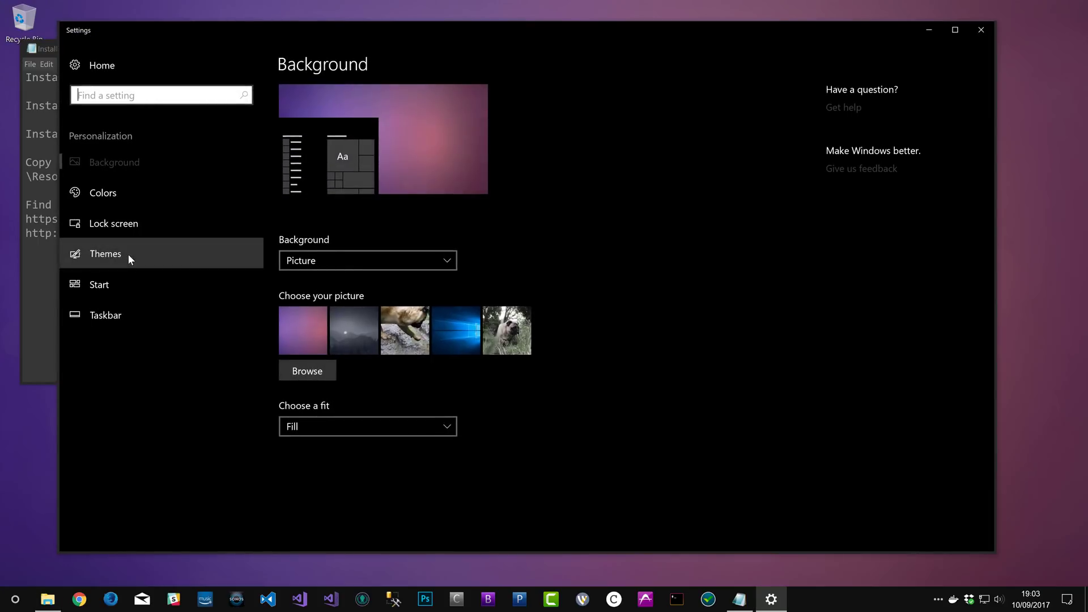
click(128, 254)
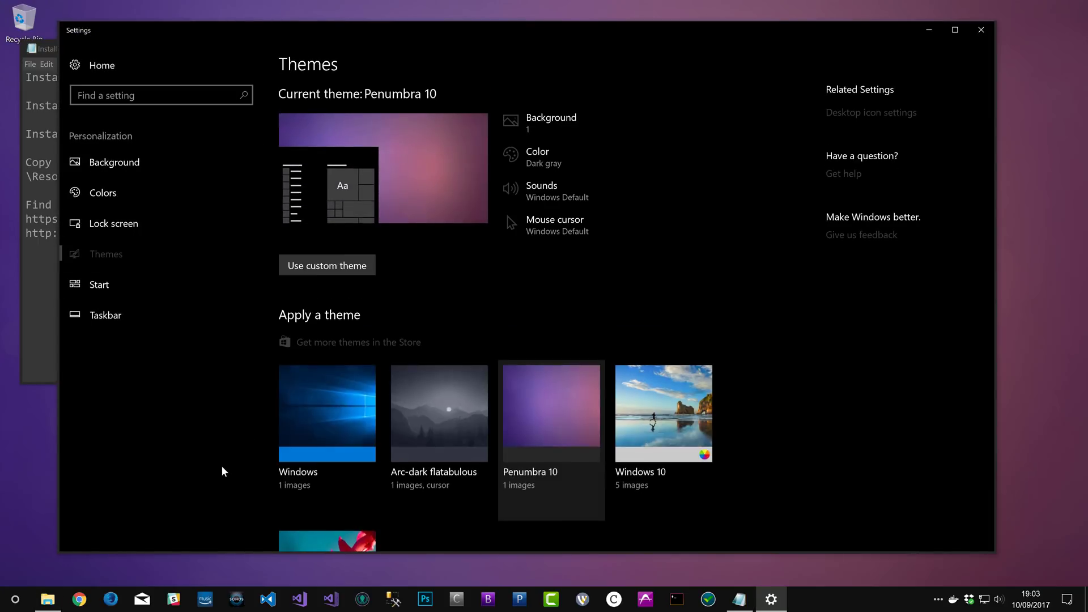
scroll(454, 340, down, 3)
click(445, 311)
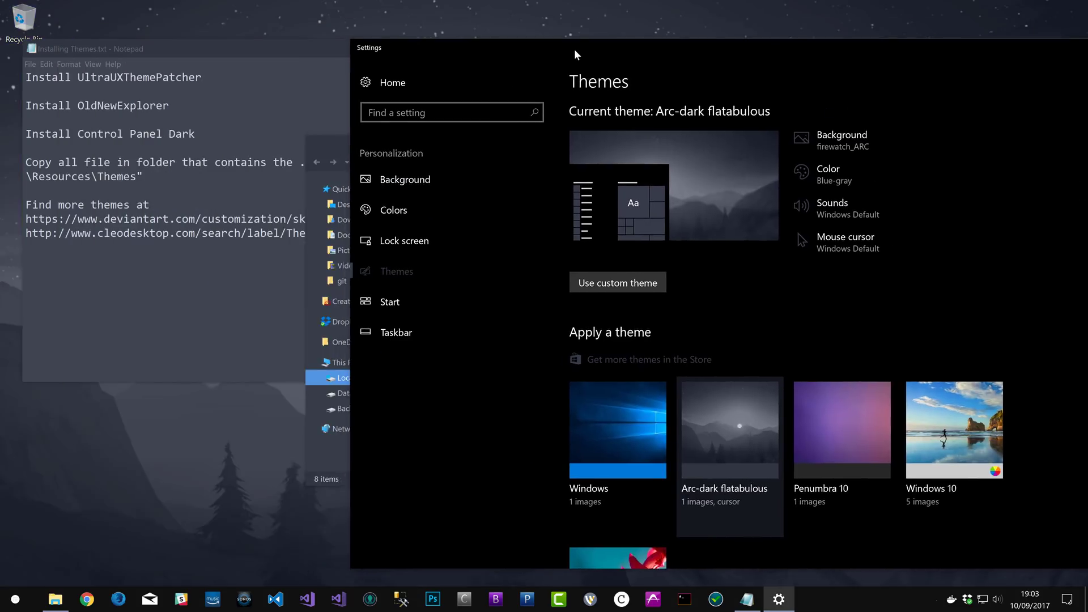
click(345, 144)
drag(562, 145, 294, 165)
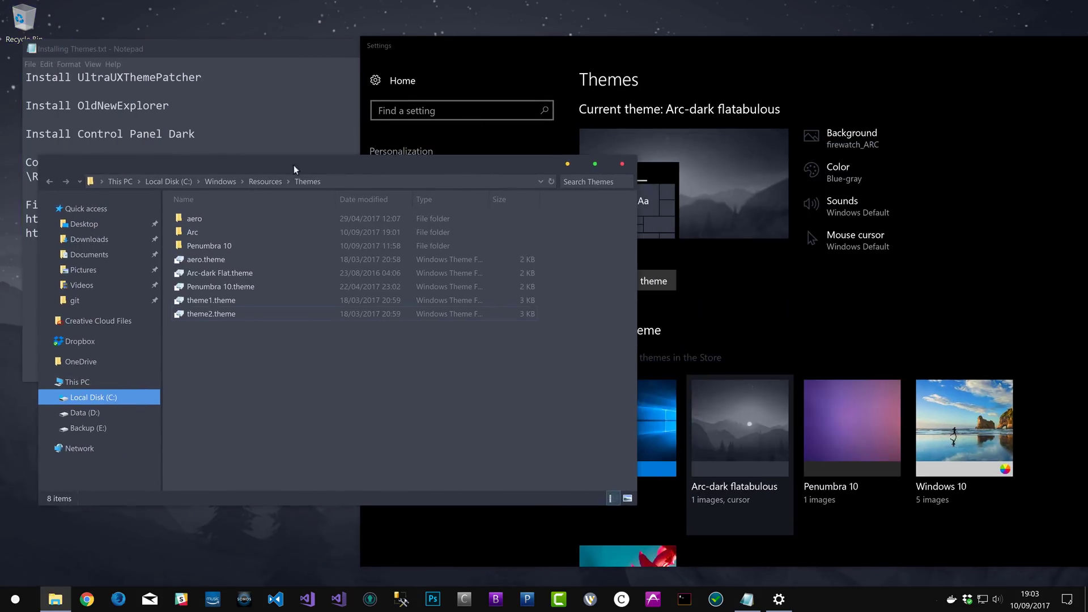
Step: Switch the theme back to Penumbra 10 and reposition the Settings window to show it fully
click(686, 49)
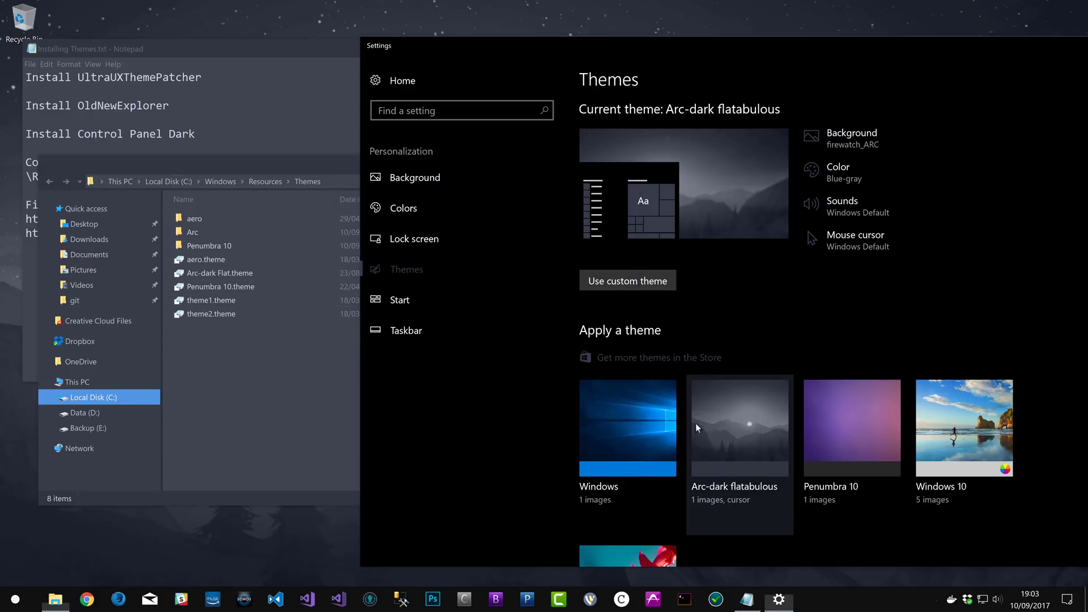
click(872, 416)
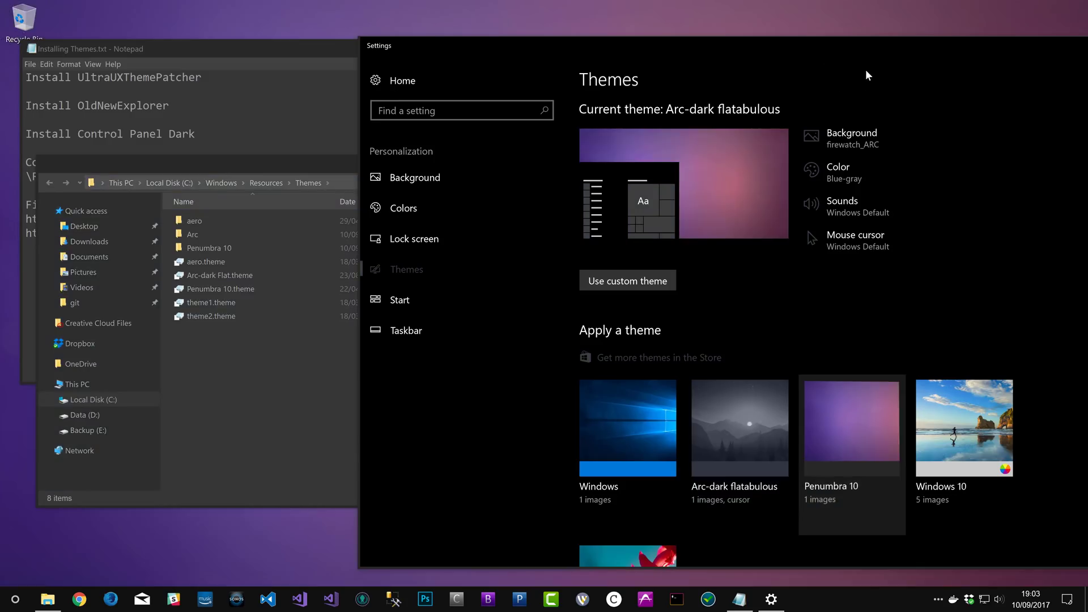
drag(627, 43, 441, 34)
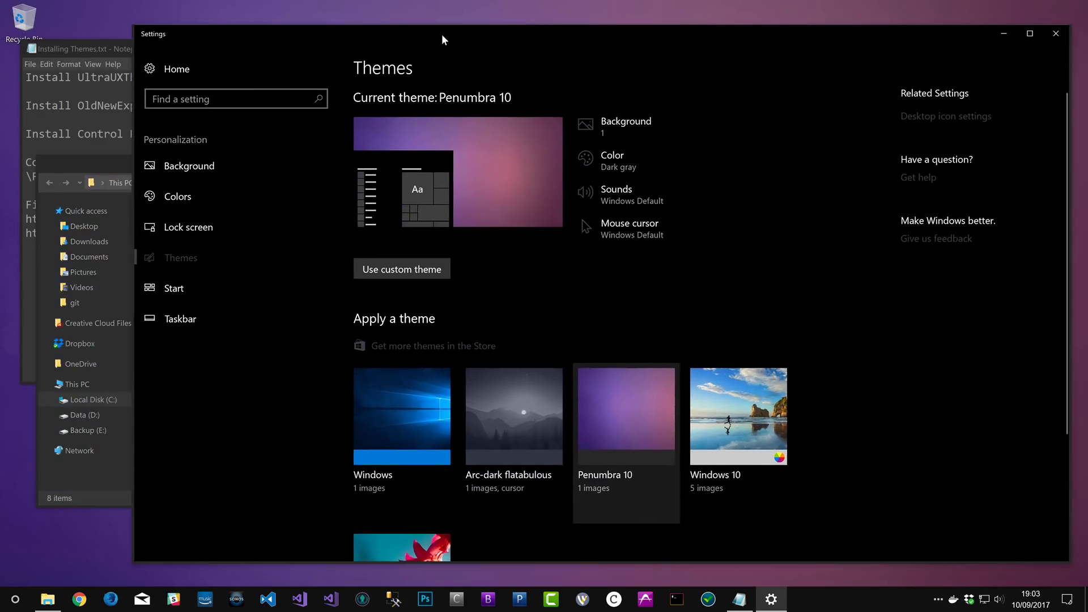
Step: In the Colors settings, try the Light default app mode and return it to Dark
click(173, 197)
scroll(778, 380, down, 5)
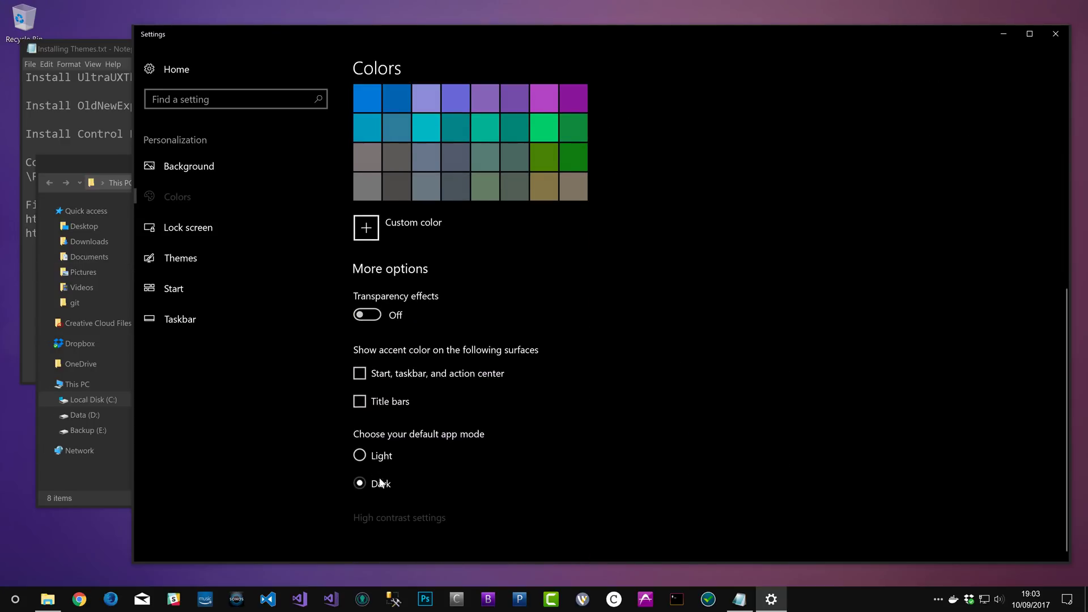
click(377, 456)
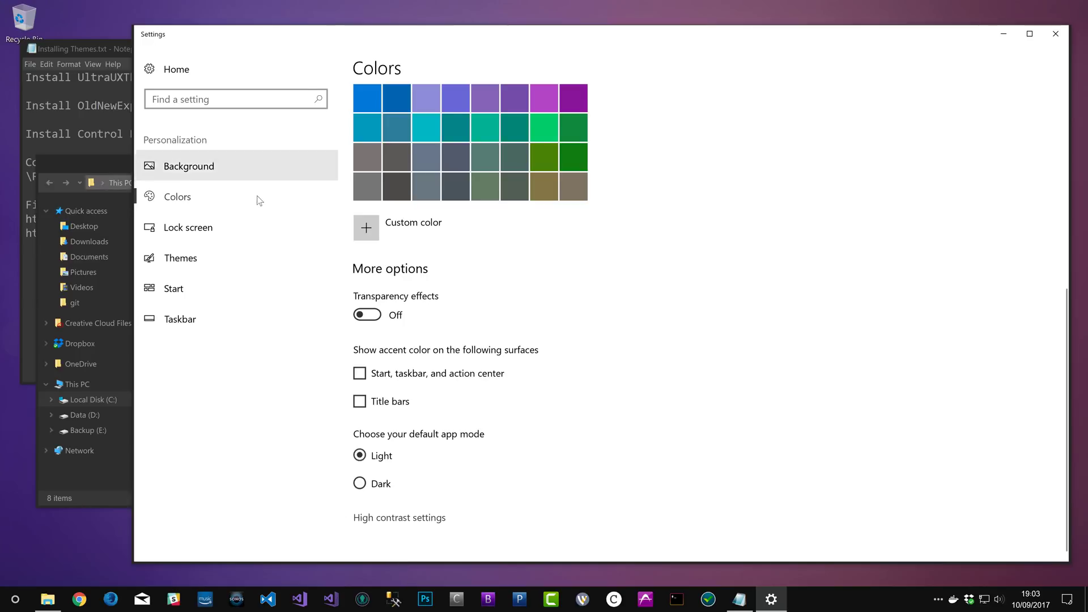
click(359, 483)
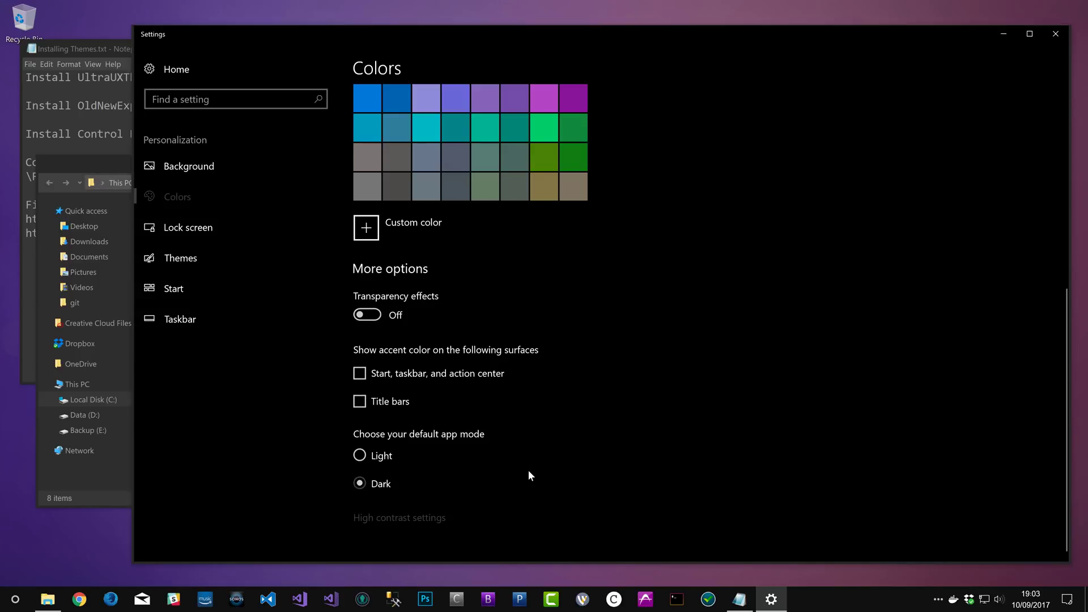
drag(433, 41, 454, 53)
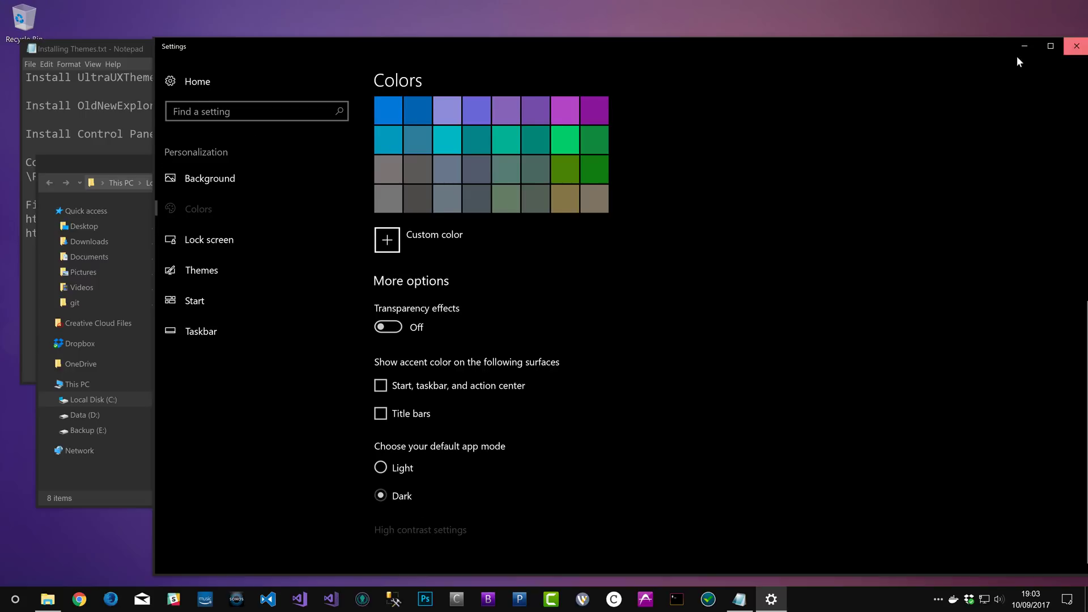
Step: Close the Settings and Themes folder windows and move the Installing Themes.txt note toward the middle of the desktop
click(1077, 45)
click(623, 164)
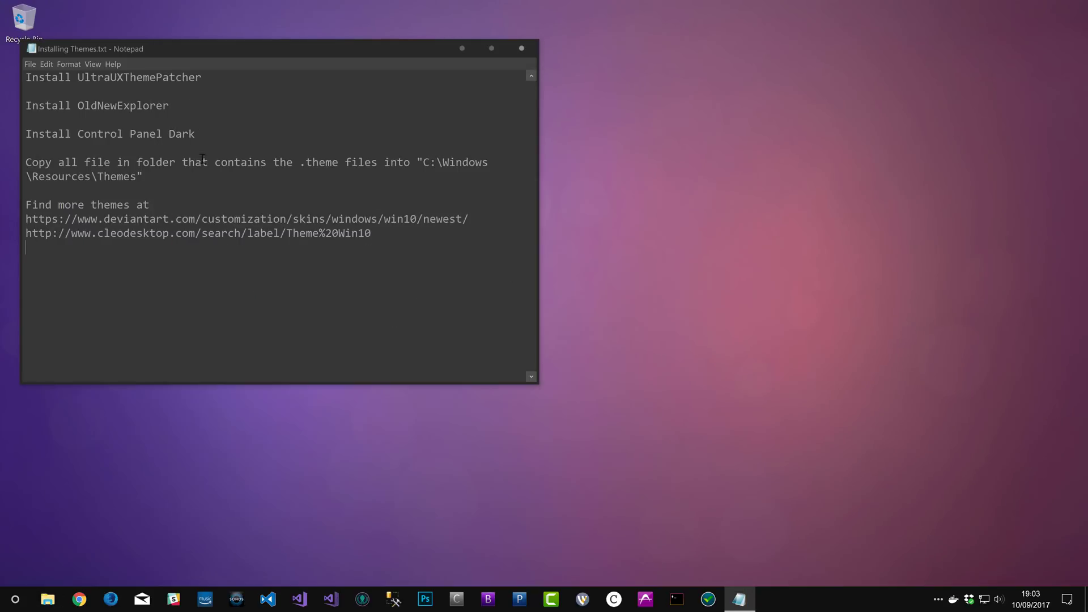
drag(484, 220, 5, 215)
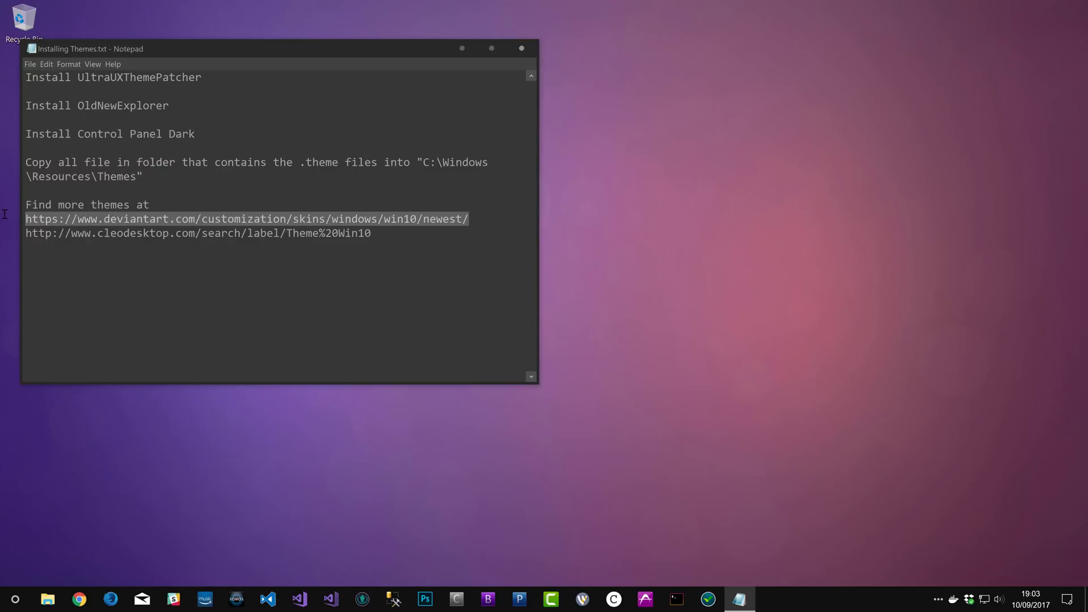
click(178, 220)
drag(283, 51, 442, 86)
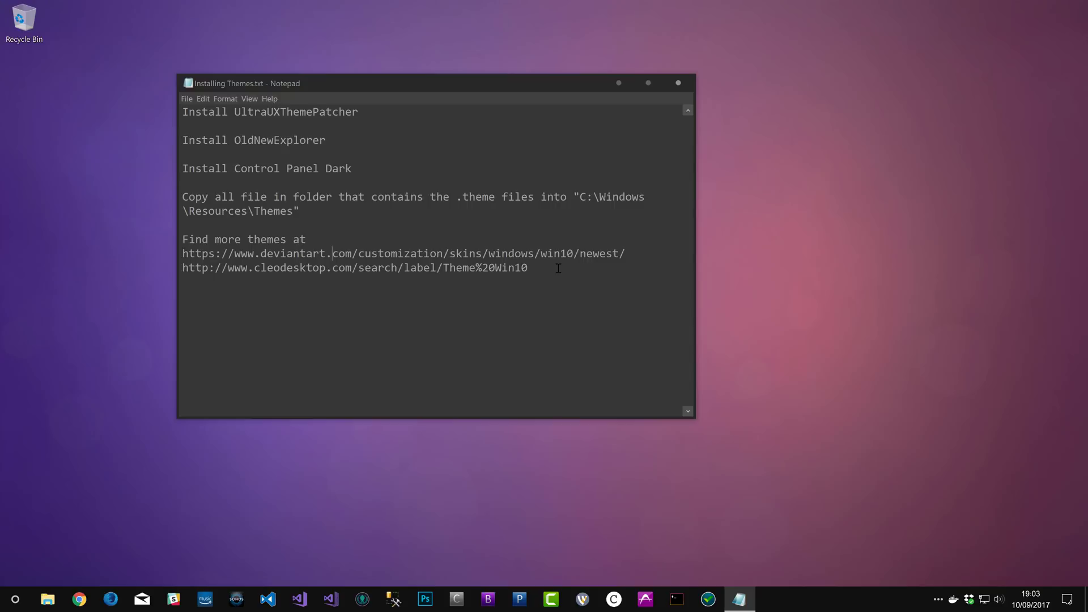
Step: Highlight the cleodesktop.com link and the deviantart.com link in the note as sources of more themes
key(Down)
key(shift+Up)
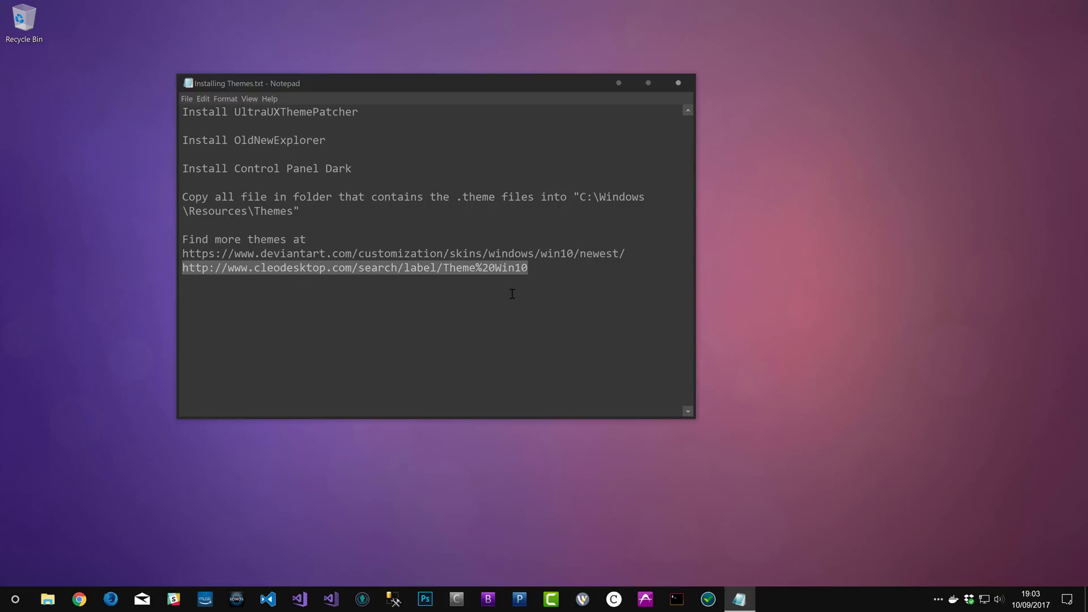
click(541, 266)
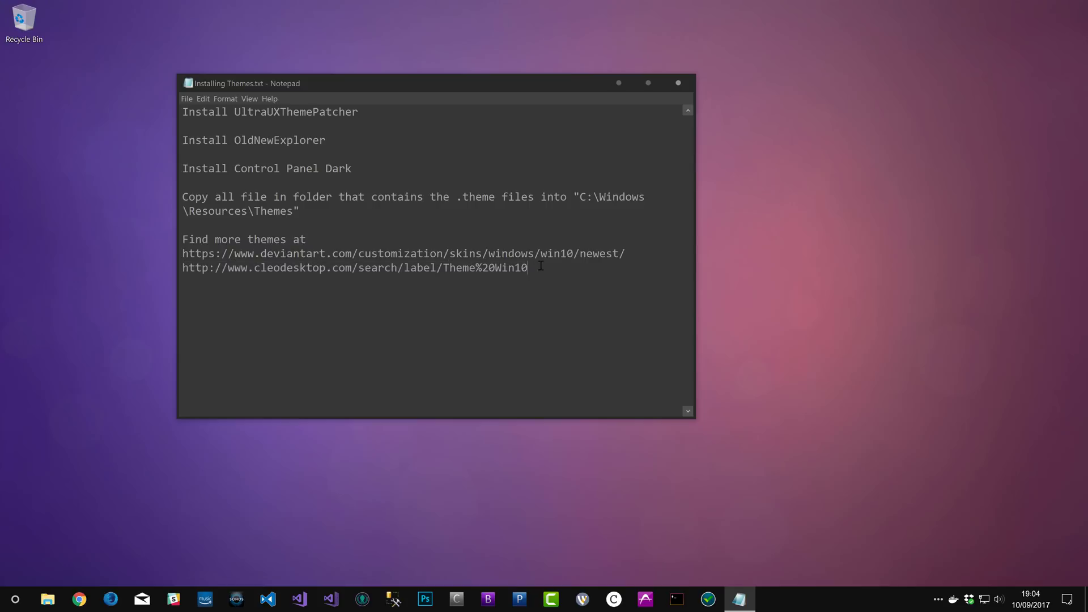
drag(624, 254, 106, 256)
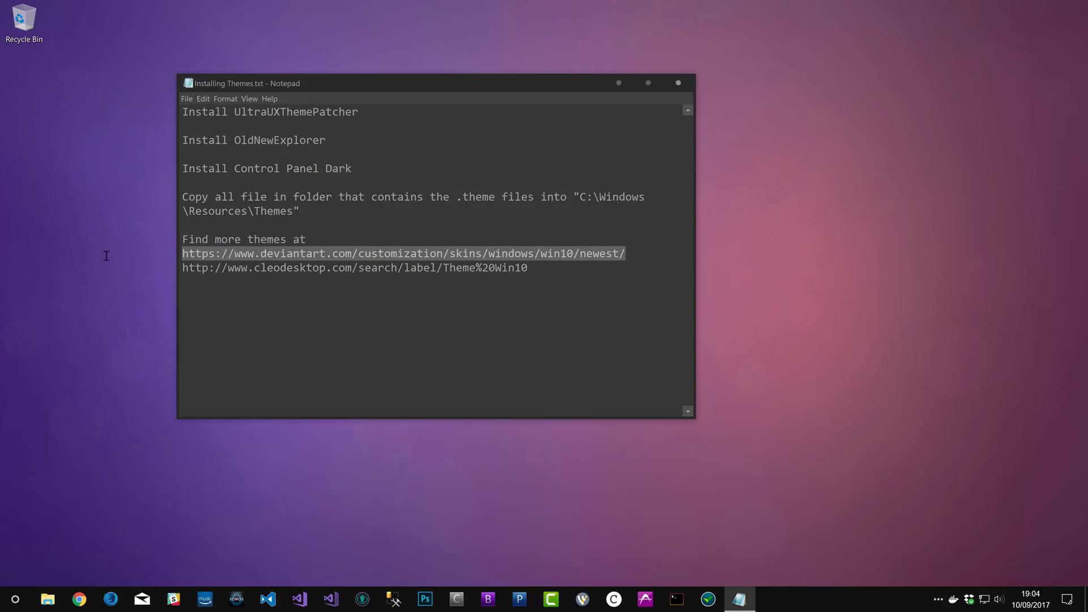
click(574, 262)
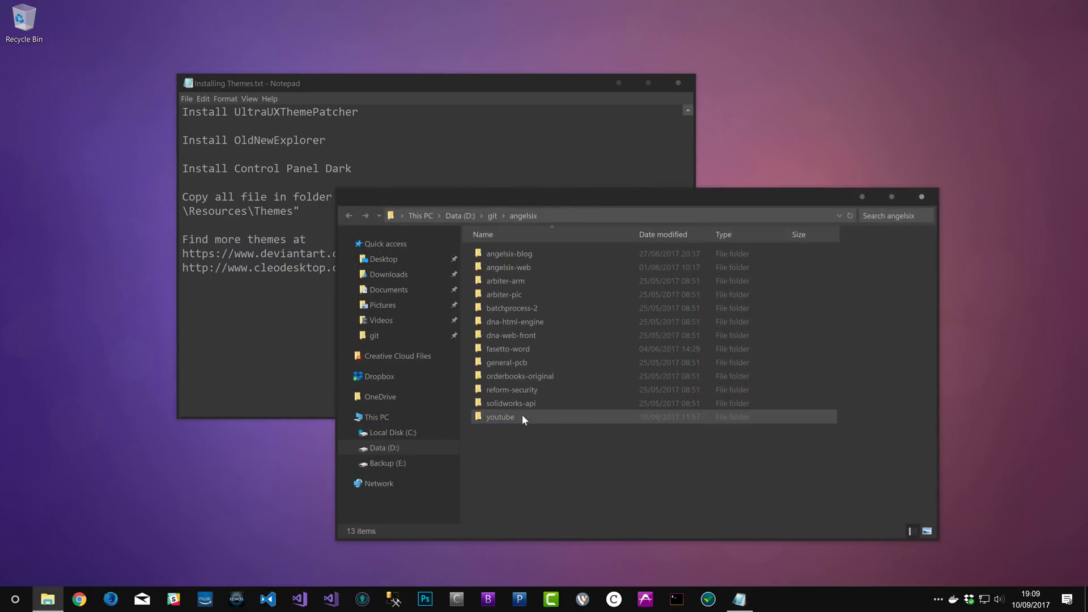
Step: Open the Tools folder inside youtube\Windows 10 Dark Theme\Windows
double_click(520, 417)
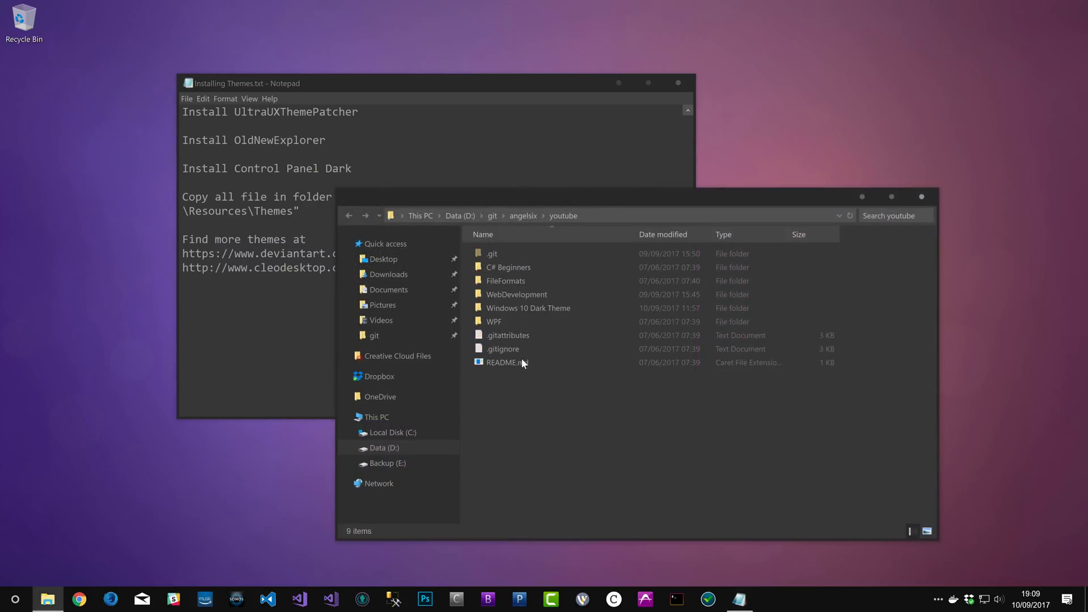
double_click(525, 307)
double_click(521, 266)
double_click(521, 264)
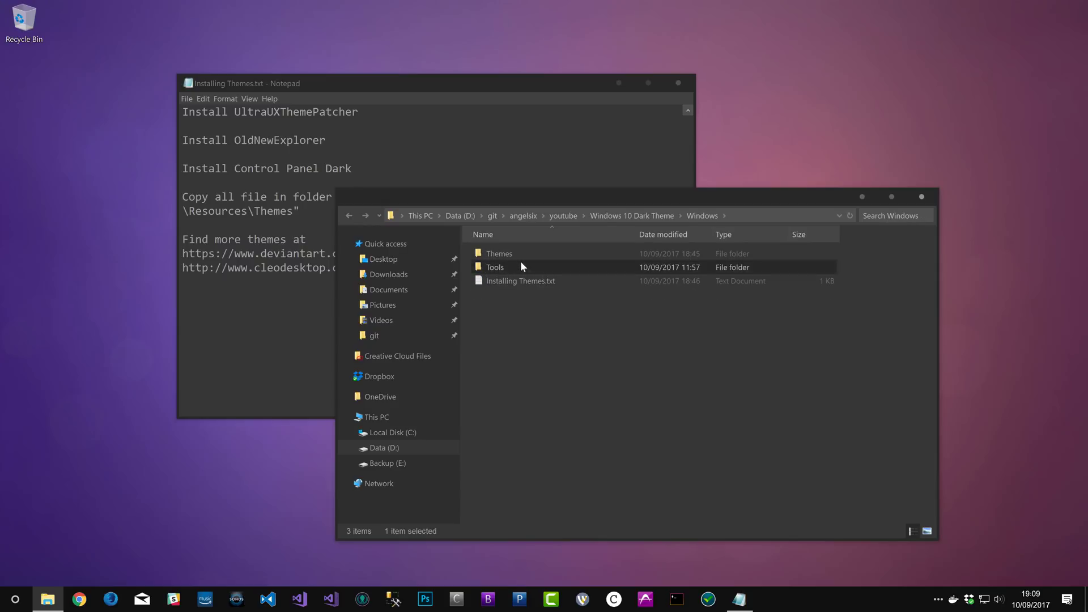
Step: Create a folder named WhiteAfterSleepFix in the Tools folder, open it, and return to Tools
right_click(562, 373)
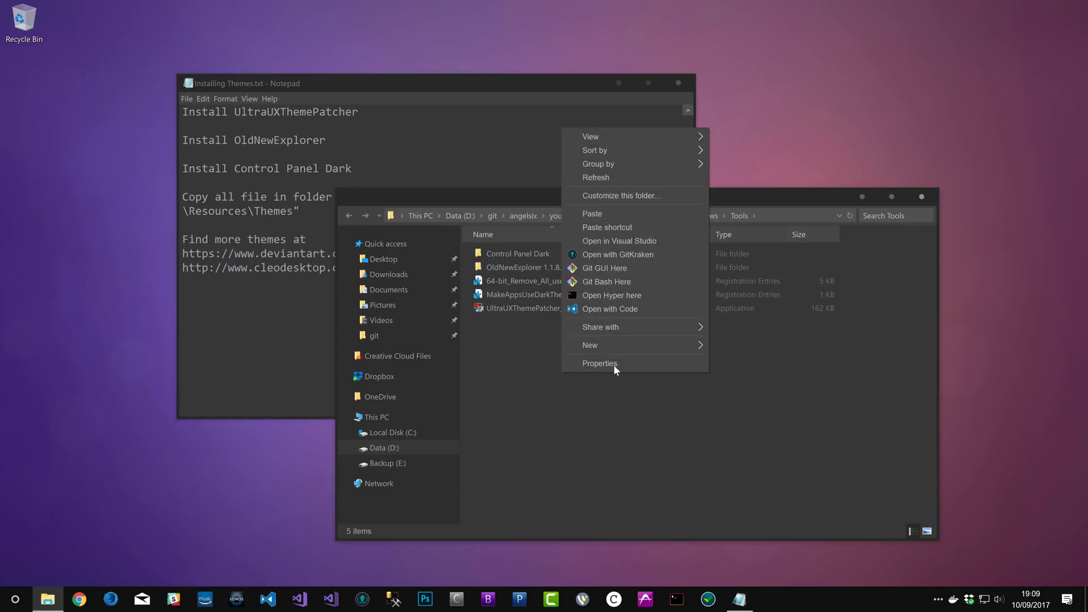
mouse_move(611, 347)
click(761, 340)
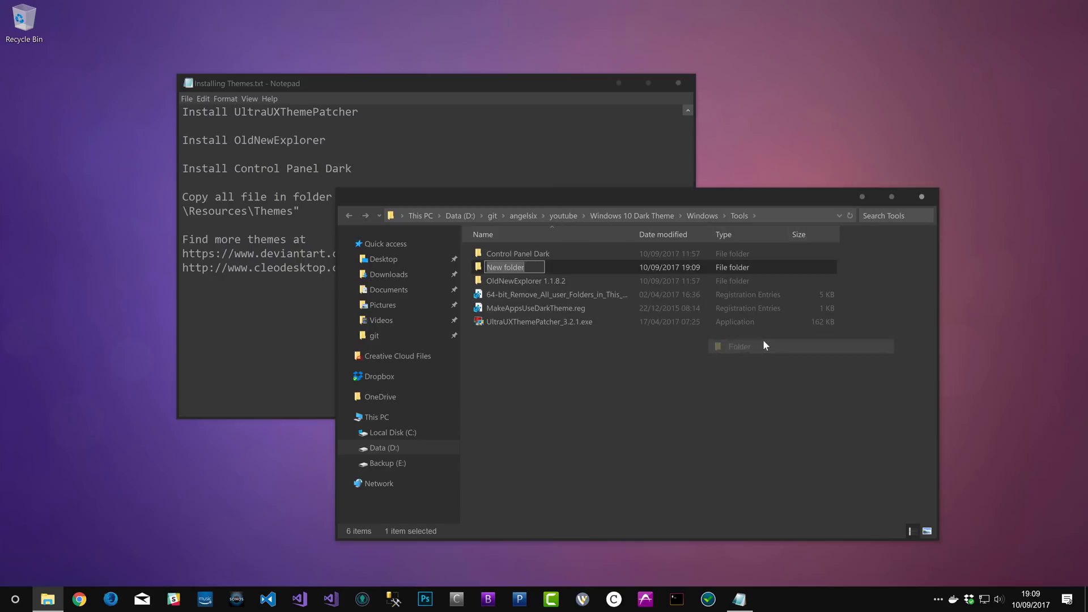
text(WhiteAfter)
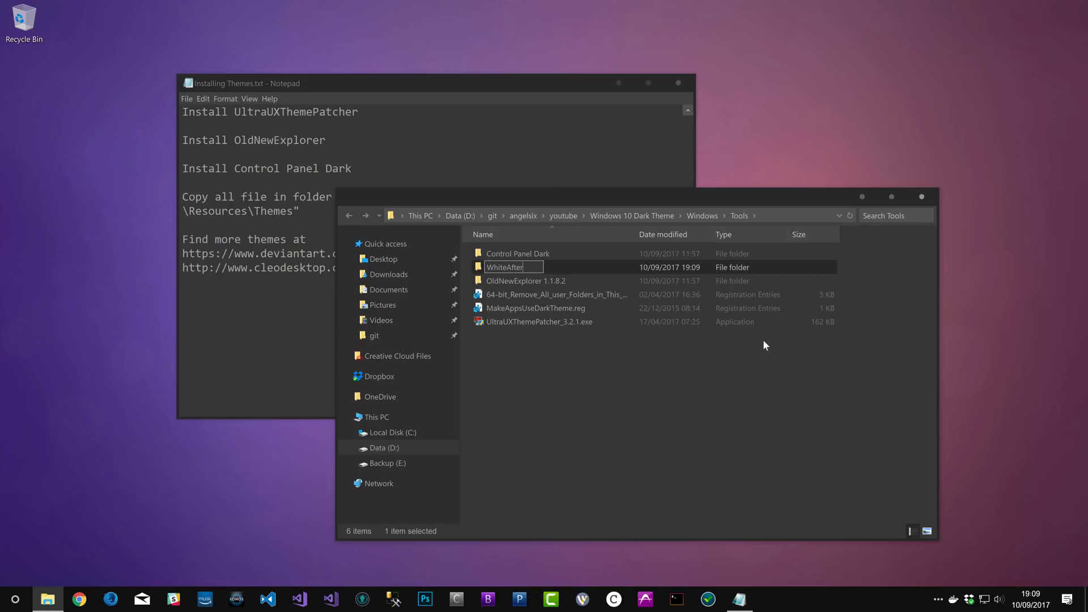
text(Sleep)
key(Return)
key(Return)
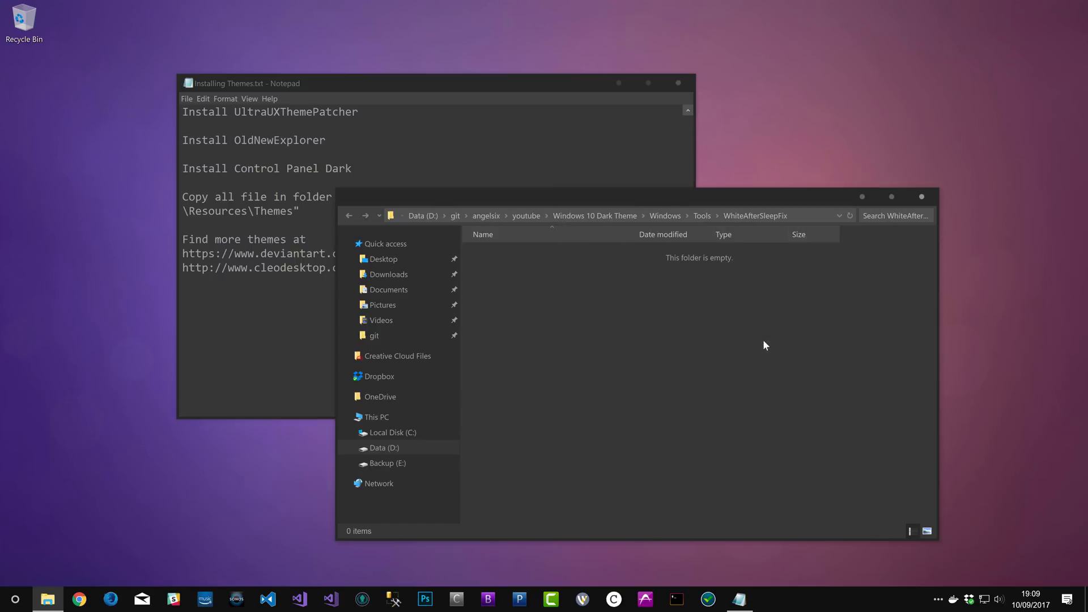
click(703, 216)
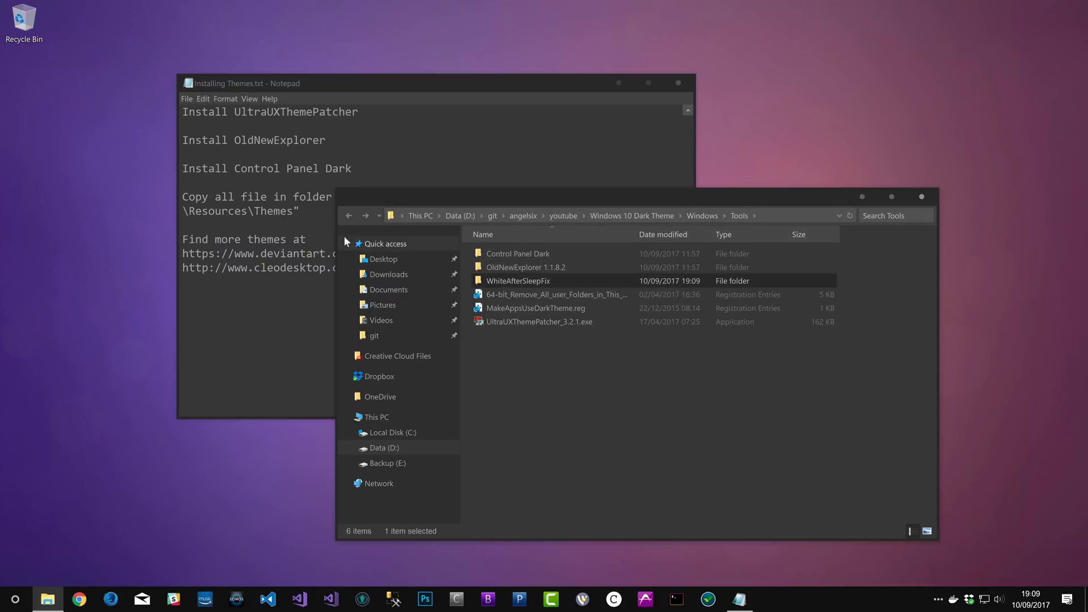
Step: Open a blank Notepad window, move it clear of the Tools folder window, and check both backgrounds by switching between them
key(super)
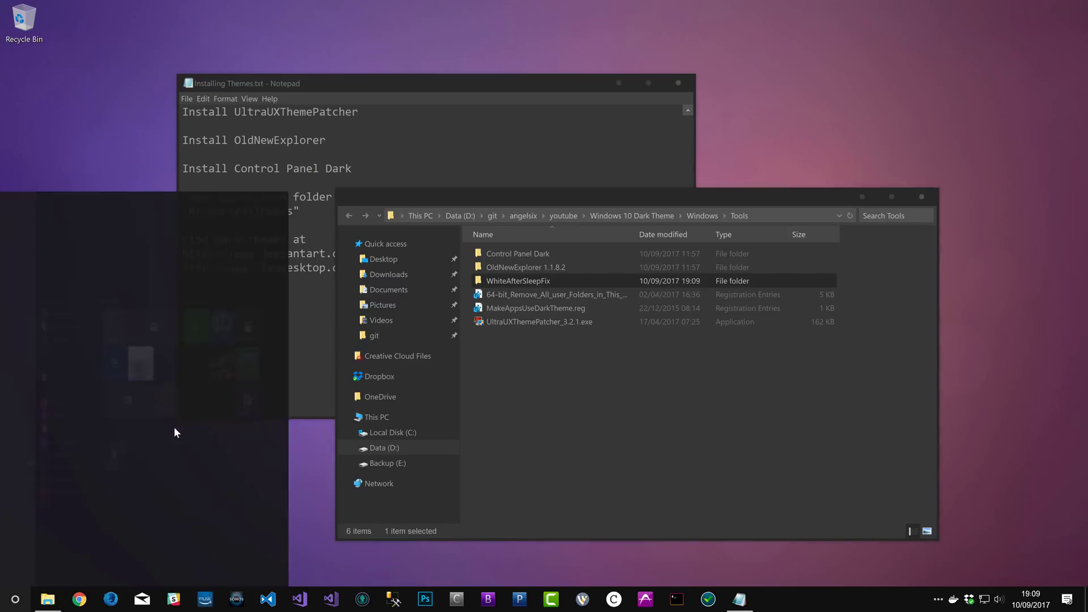
text(note)
key(Return)
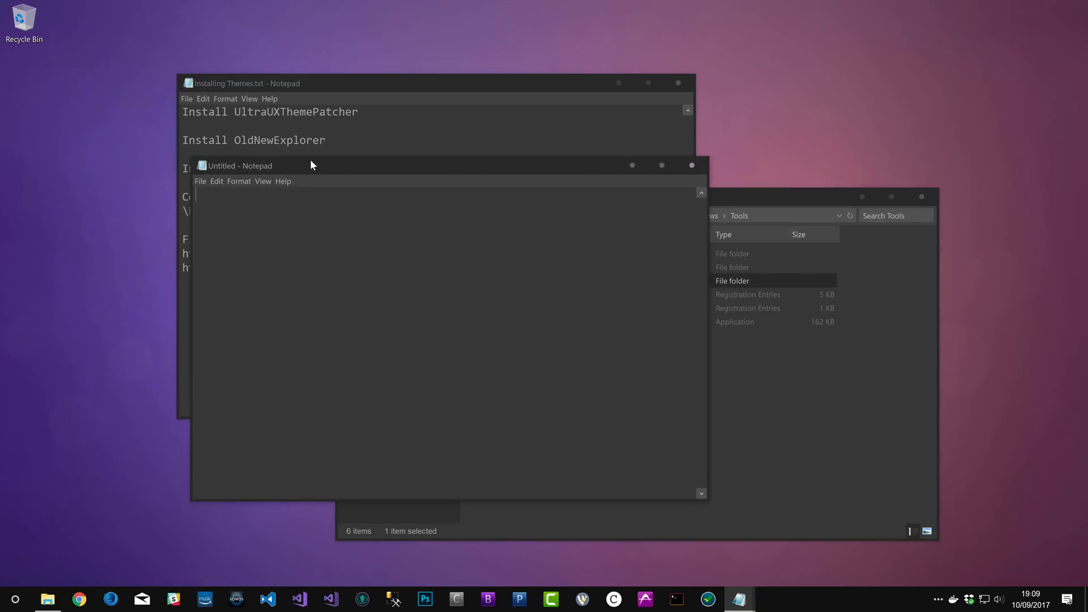
drag(311, 165, 159, 84)
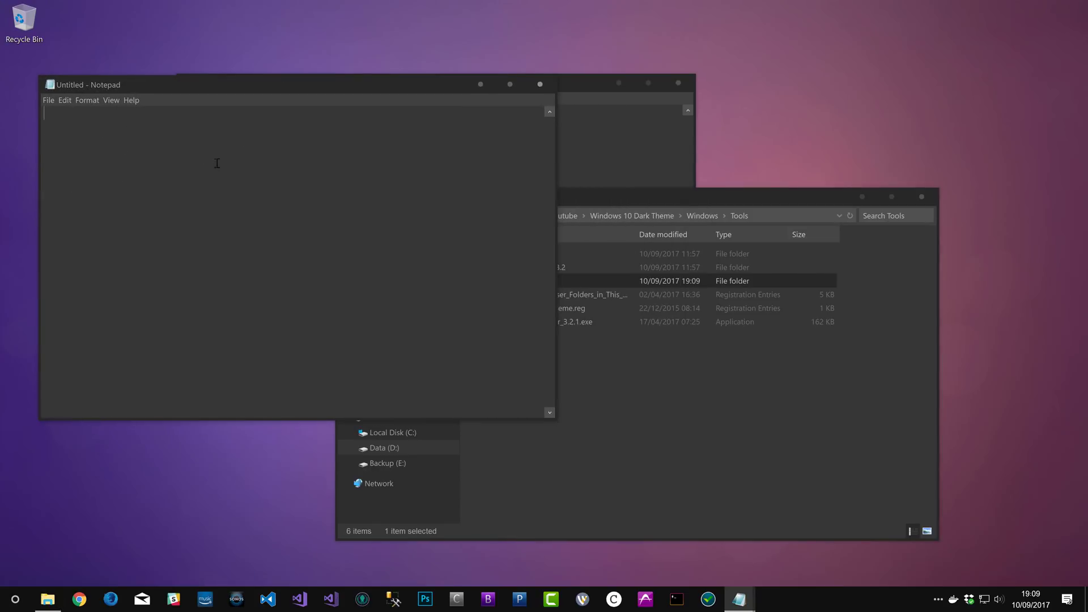
click(667, 420)
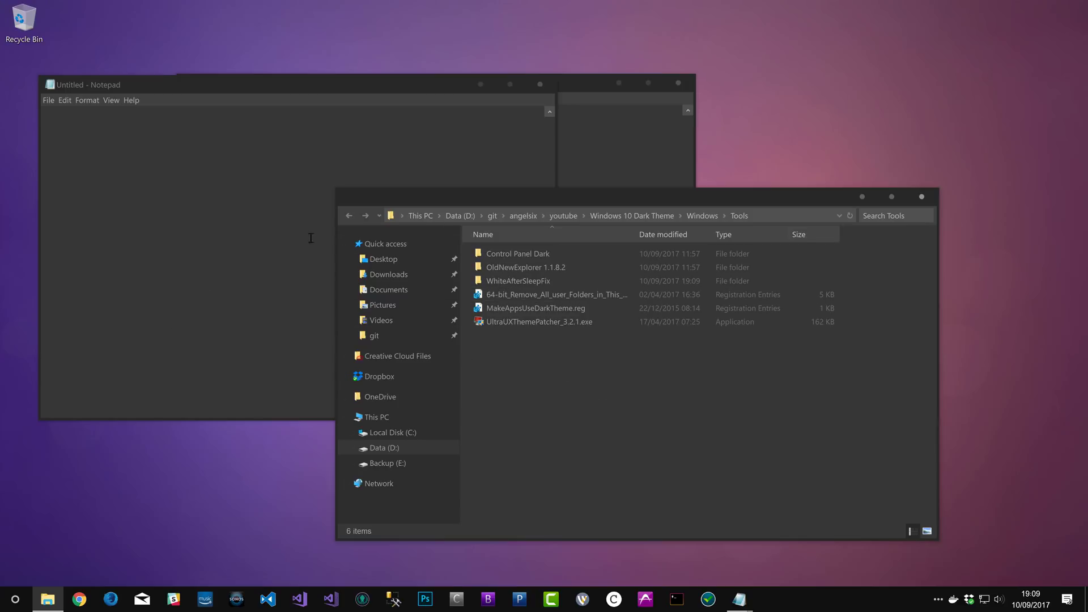
click(132, 156)
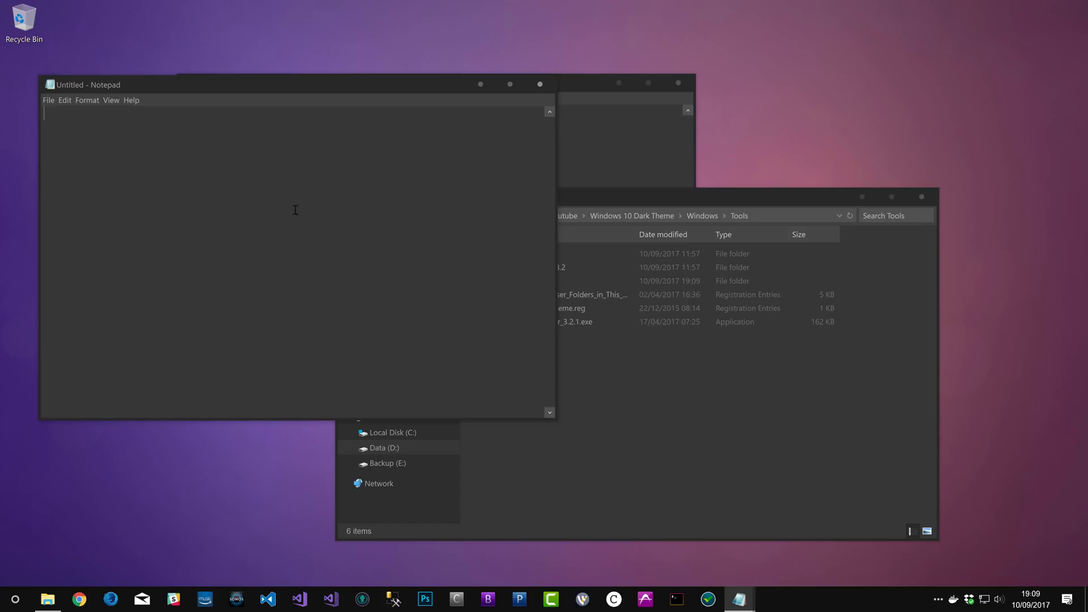
click(679, 387)
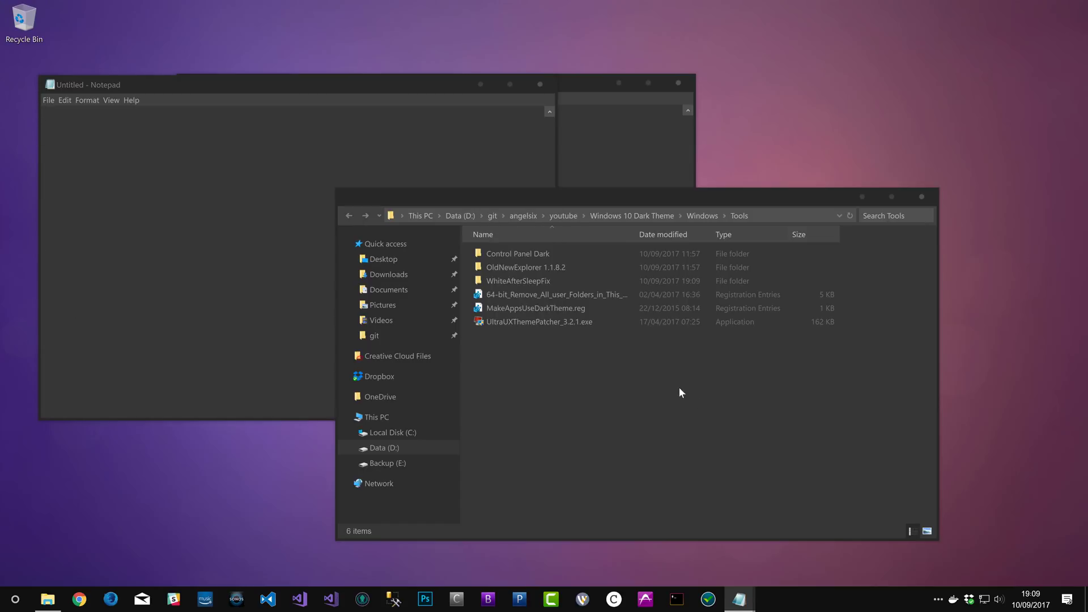
Step: Open FIX.reg from the WhiteAfterSleepFix folder in Notepad, review its DefaultColors registry keys, and close it
double_click(504, 279)
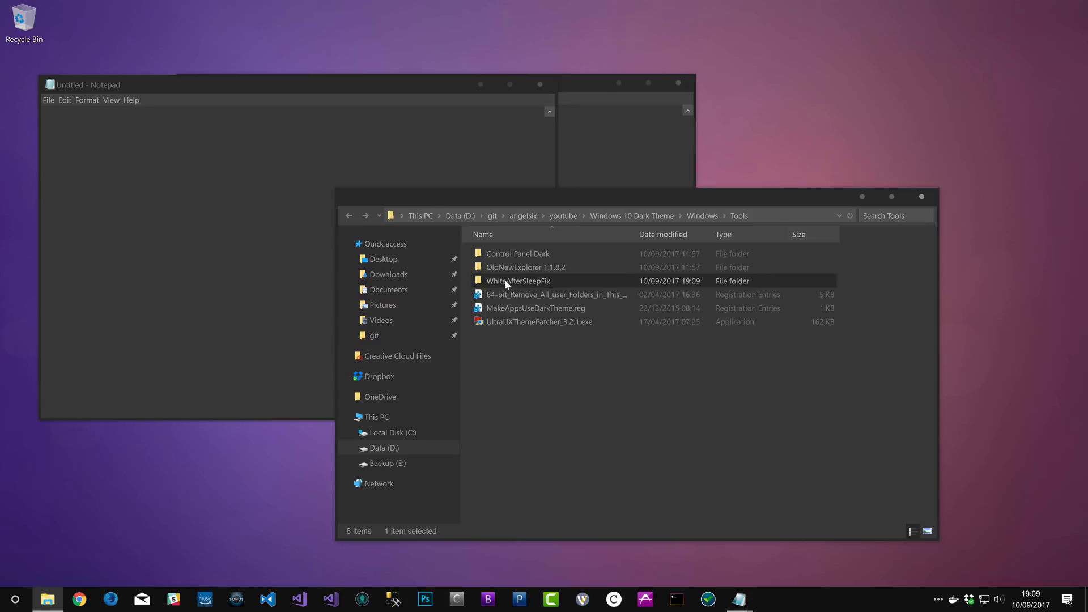
right_click(505, 253)
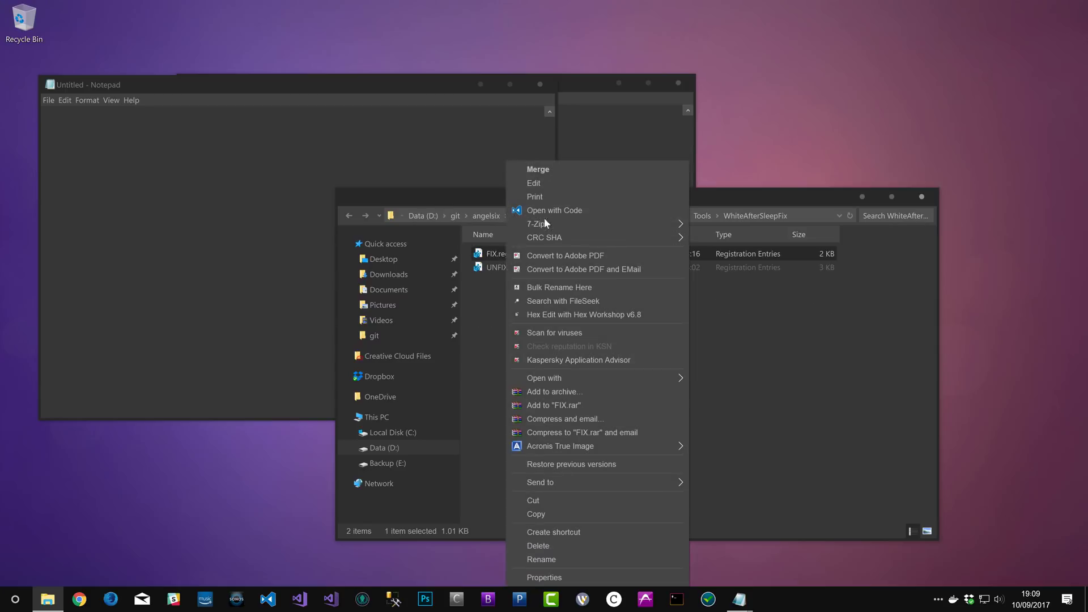
click(567, 183)
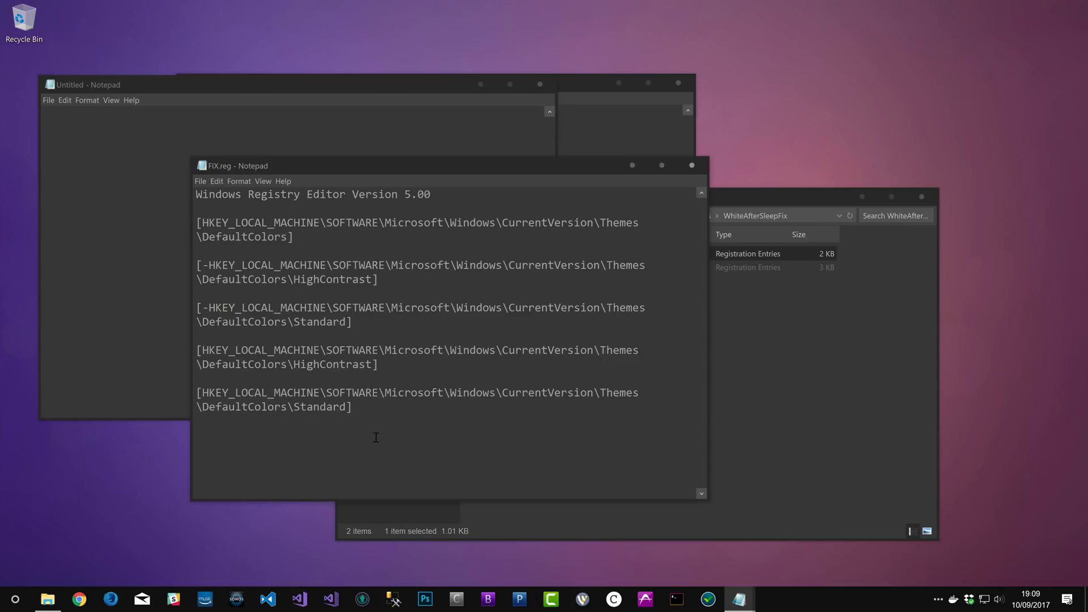
drag(376, 438, 281, 279)
click(468, 319)
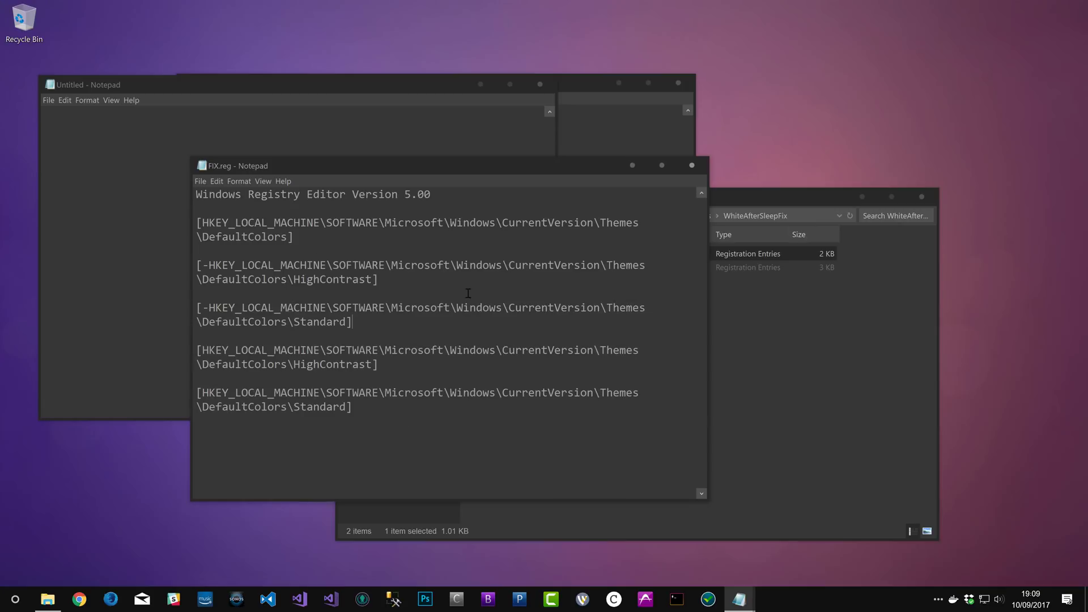
click(692, 165)
click(487, 259)
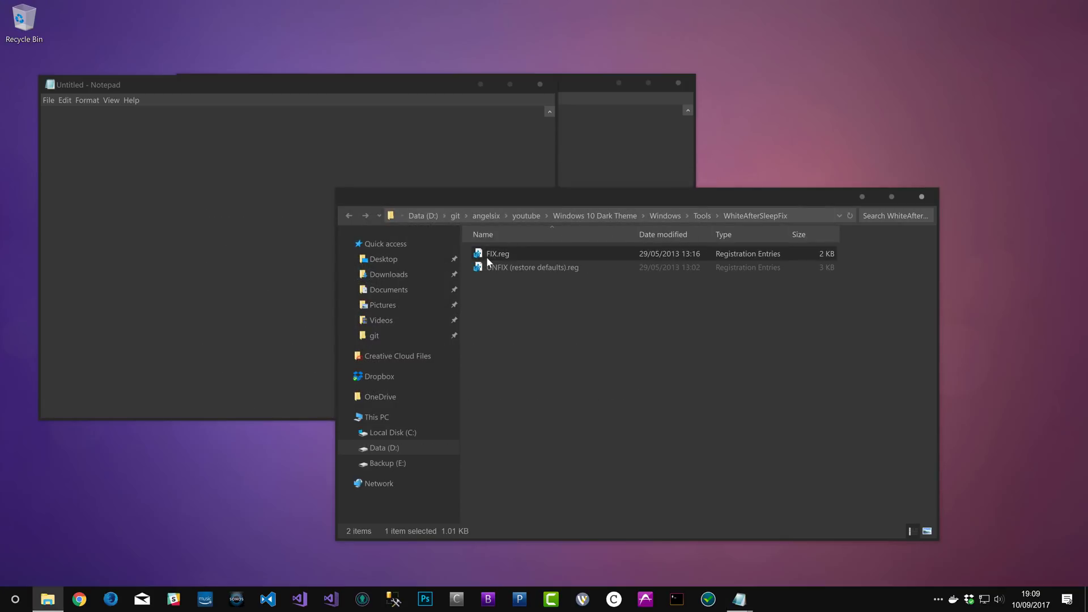
Step: Open UNFIX (restore defaults).reg in Notepad, examine the HighContrast and Standard default color entries, and close it
right_click(525, 267)
click(591, 181)
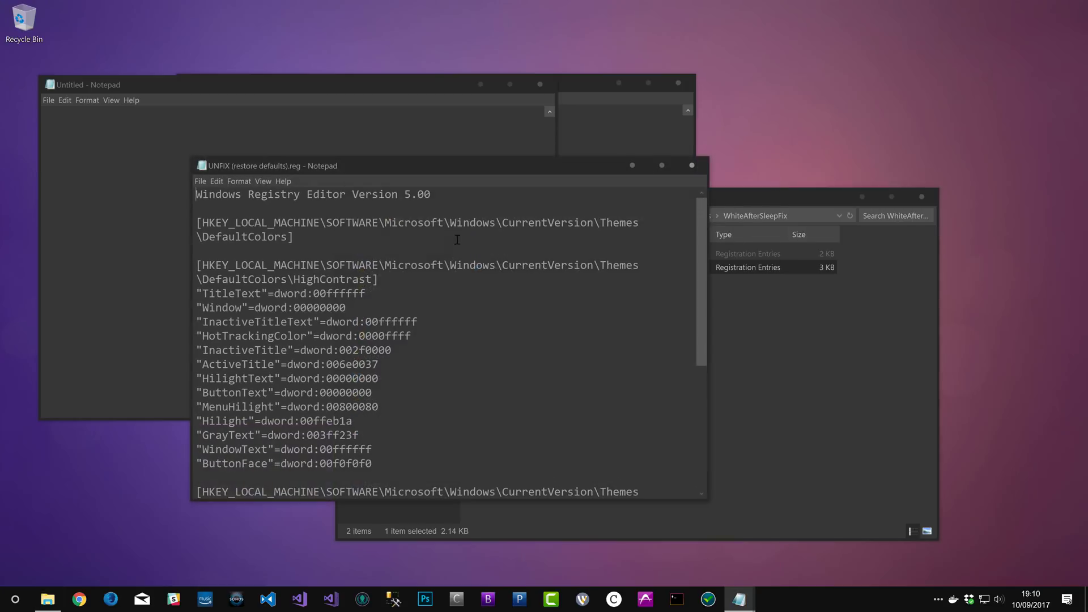
scroll(357, 303, down, 5)
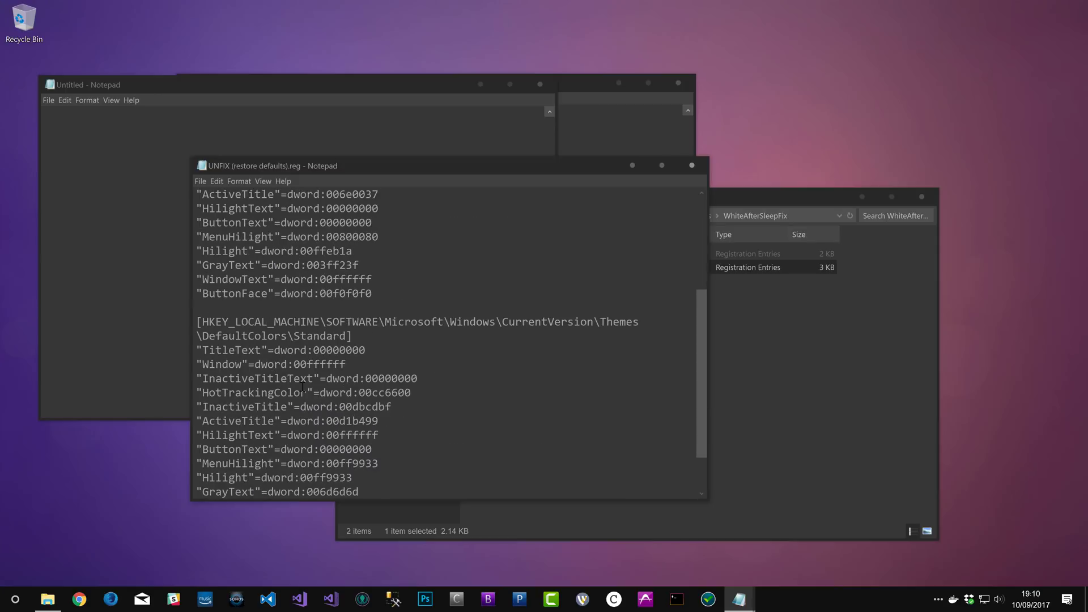
scroll(455, 314, up, 1)
scroll(456, 314, down, 1)
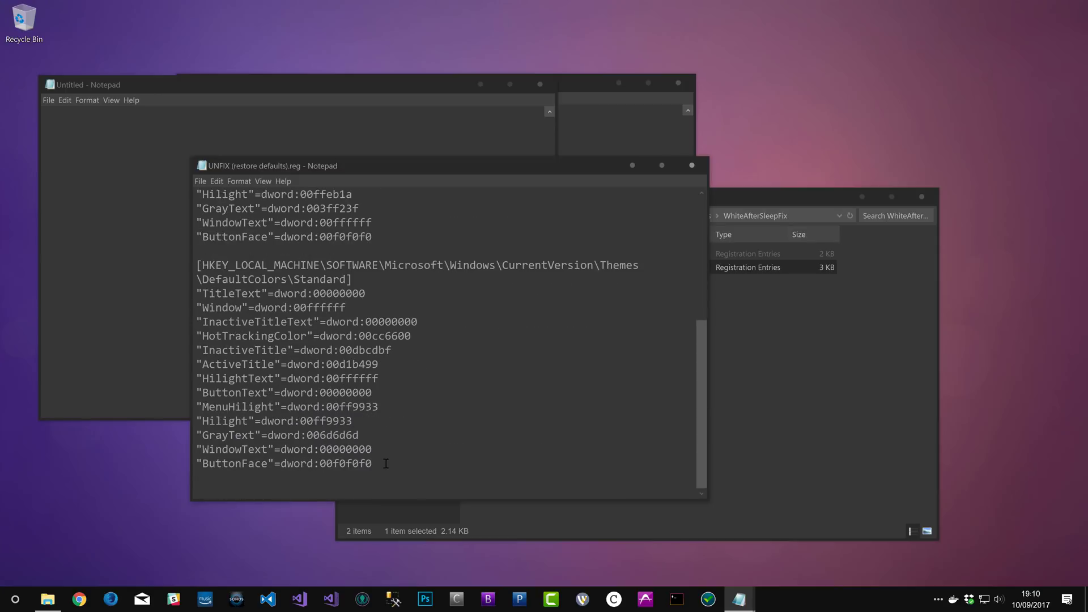
drag(395, 464, 132, 297)
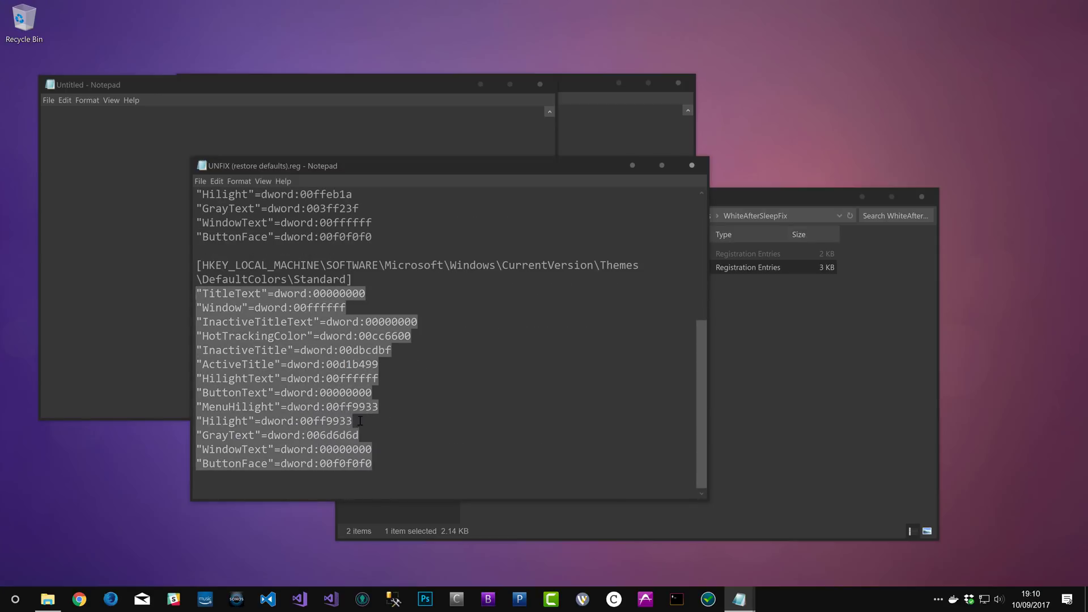
scroll(305, 377, up, 3)
scroll(405, 375, up, 3)
drag(400, 461, 149, 306)
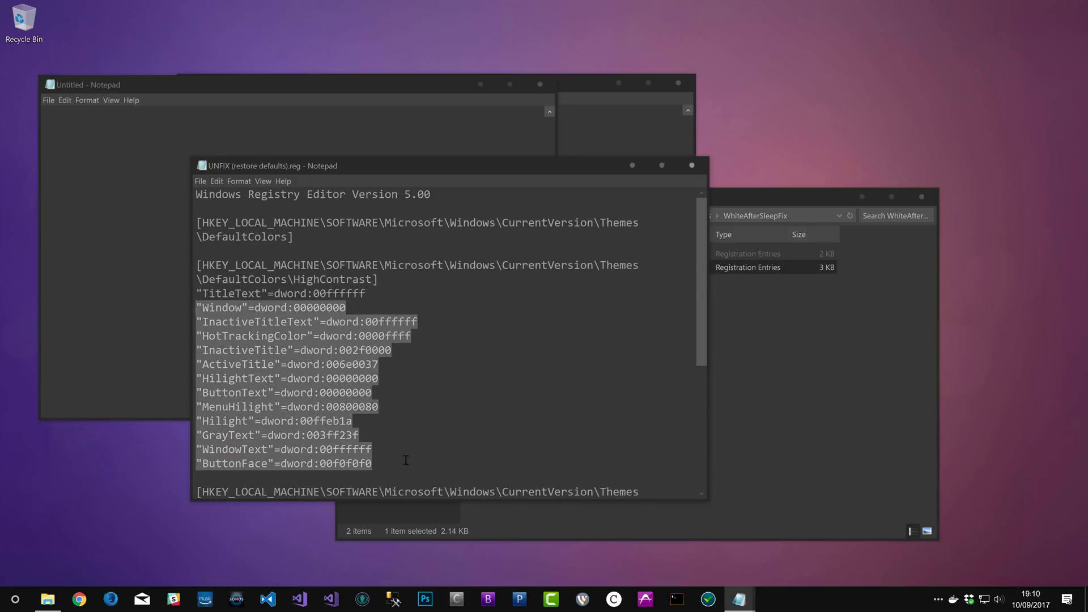
drag(407, 459, 182, 297)
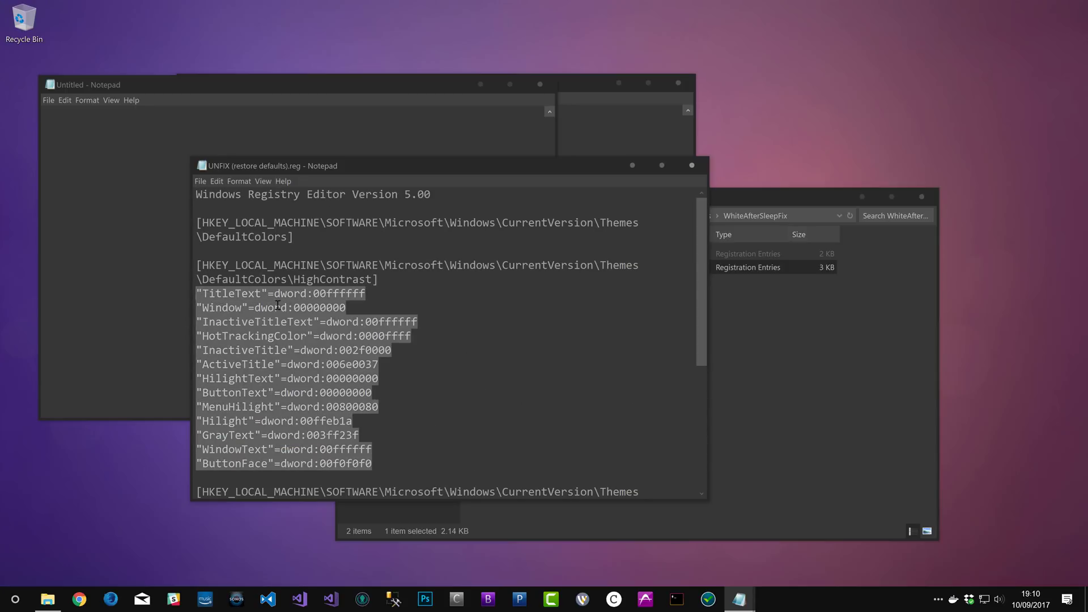
scroll(374, 343, down, 5)
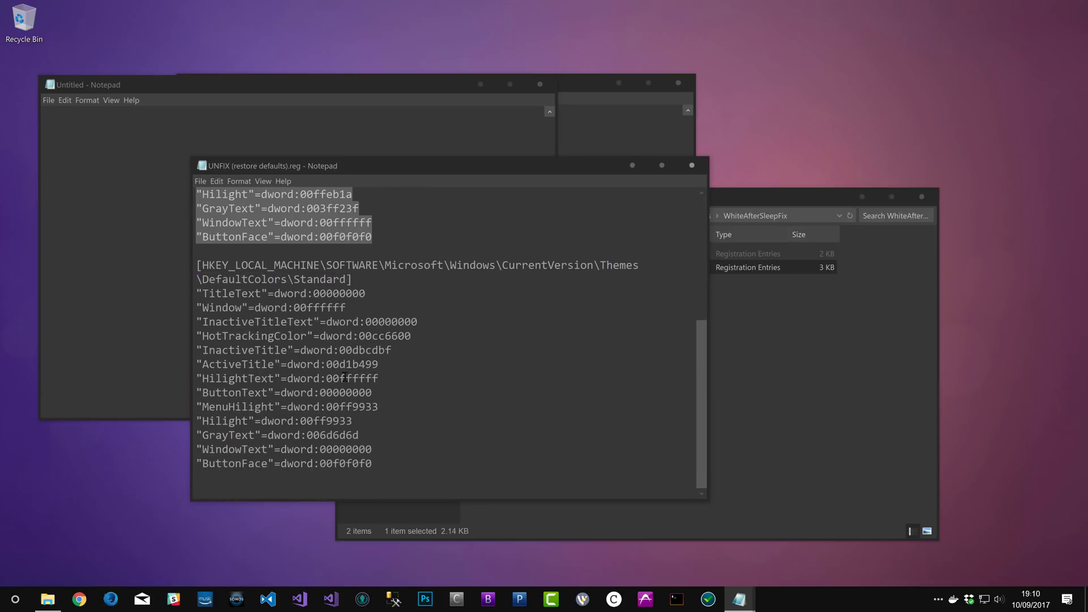
click(692, 165)
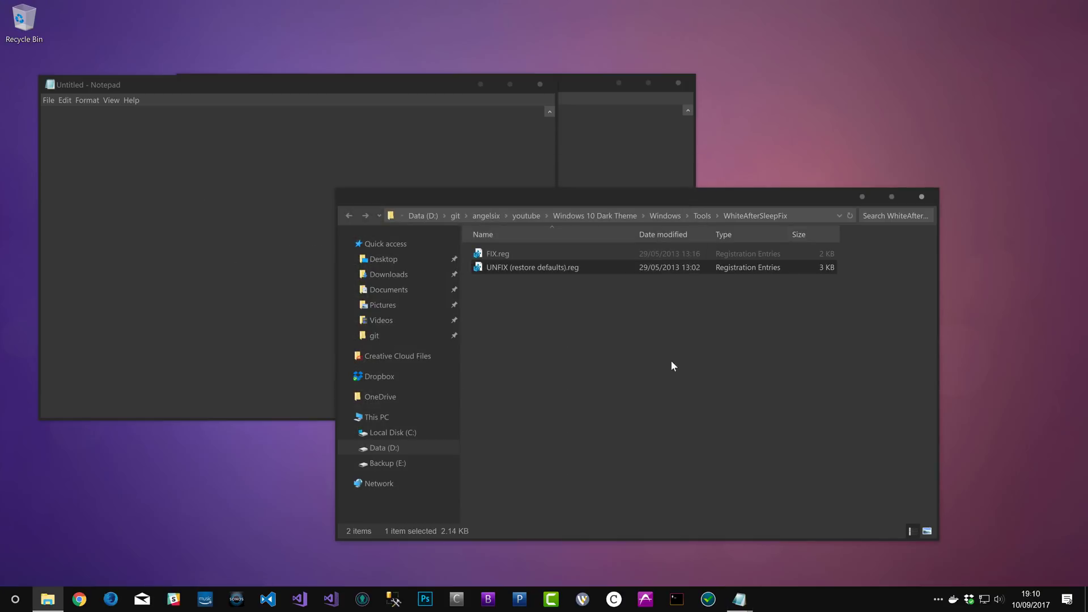
Step: Close the blank Notepad window and return to the WhiteAfterSleepFix folder
click(671, 359)
click(512, 254)
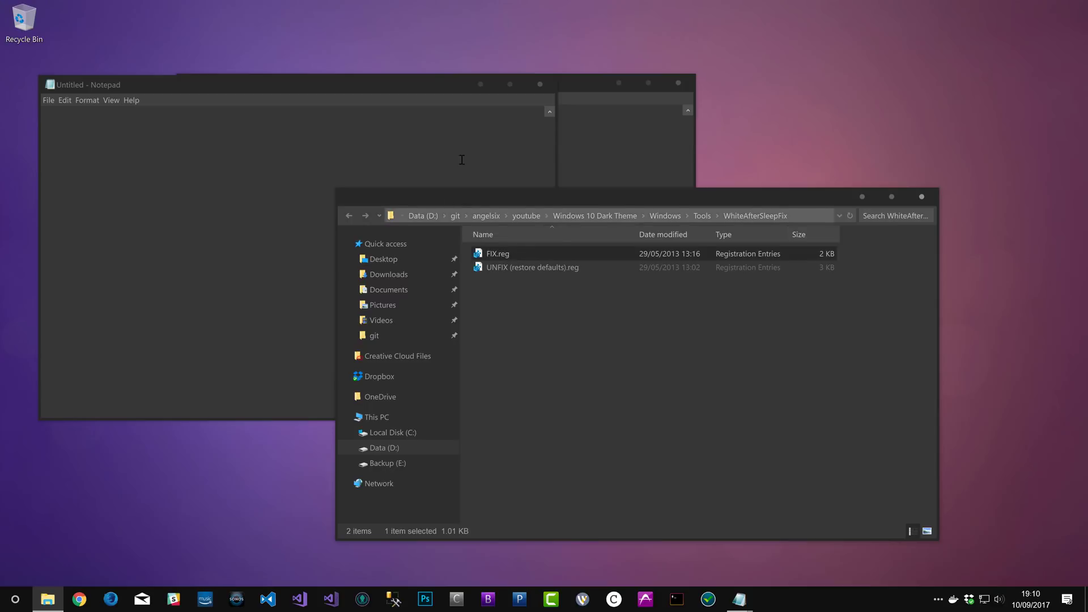
click(552, 114)
click(539, 83)
click(563, 293)
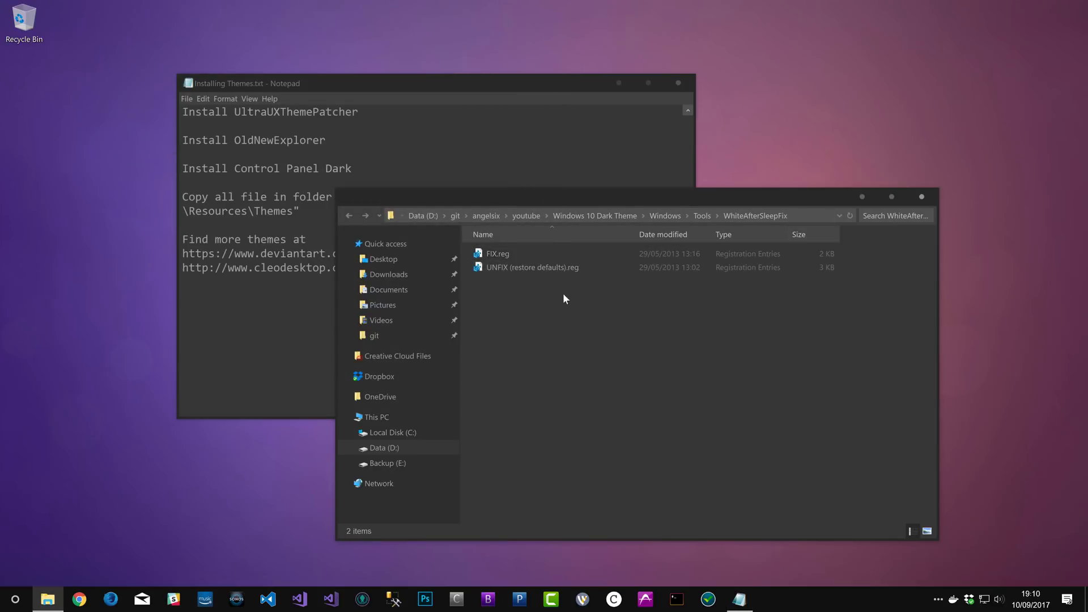
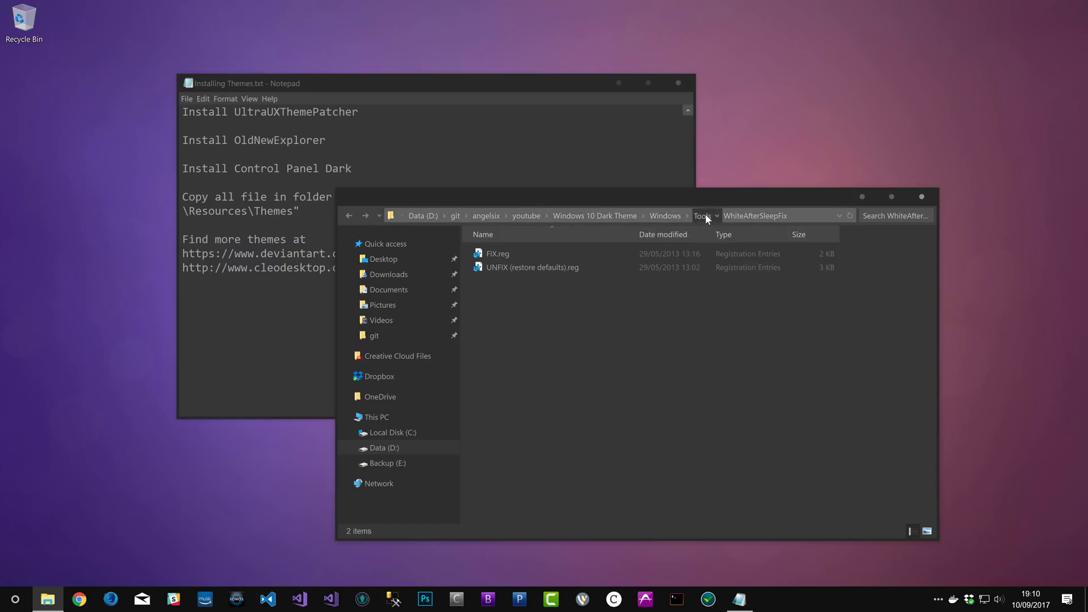
Step: Return to the Tools folder and reposition its window over the Installing Themes.txt notes
click(702, 215)
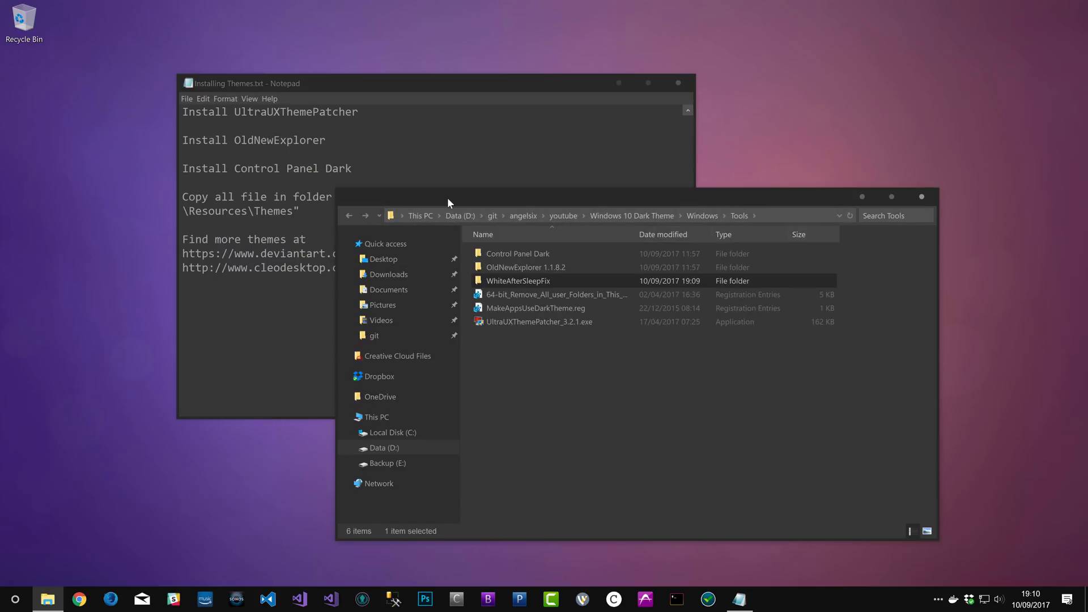
drag(448, 203, 414, 182)
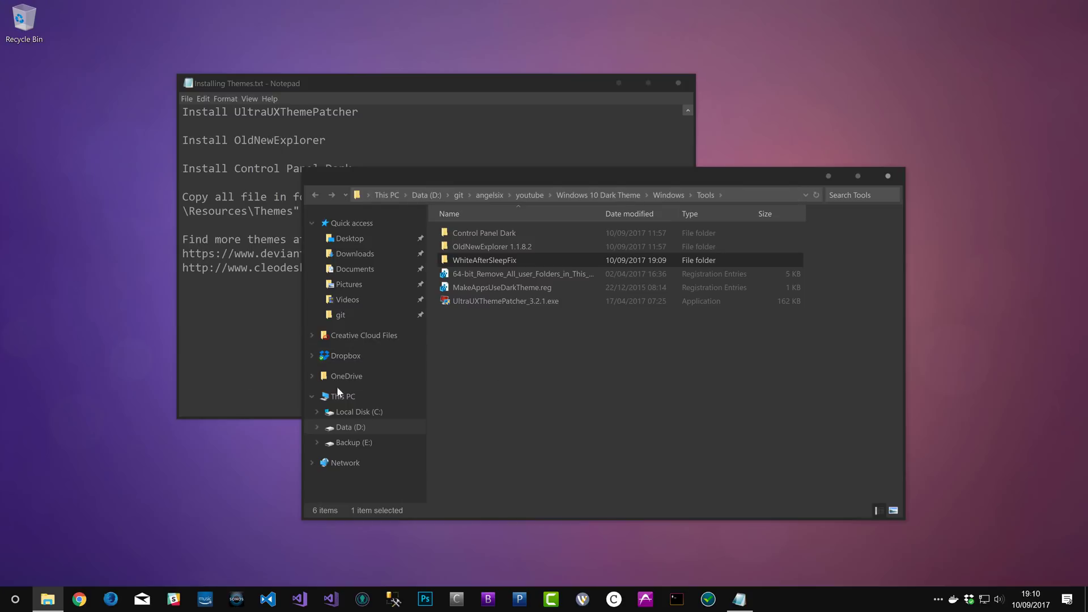
click(560, 404)
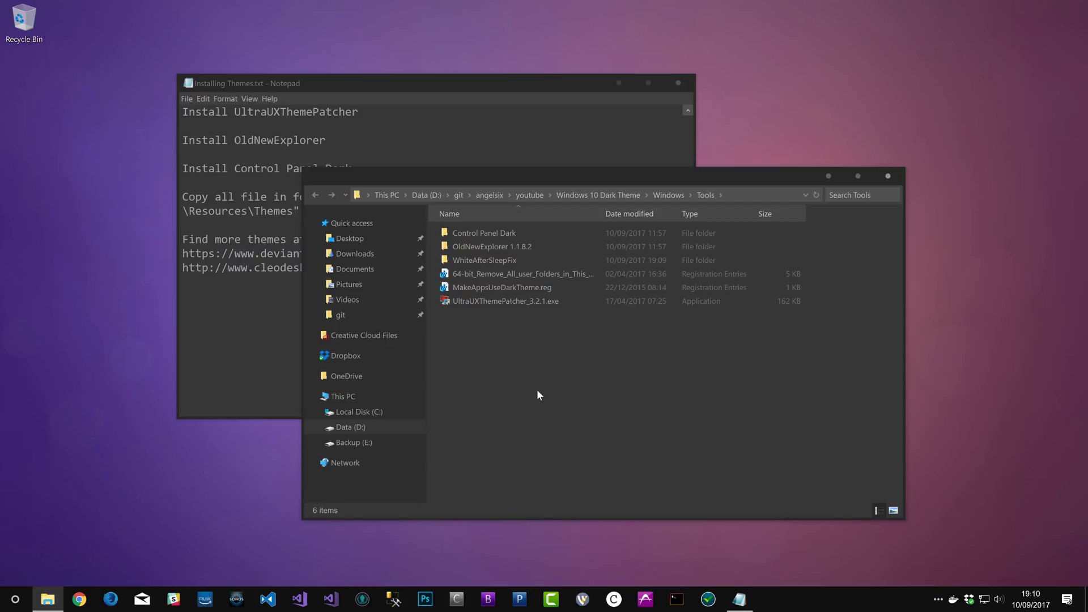
Step: Open the system About page twice to check the Windows version and OS build, closing Settings each time
key(super+x)
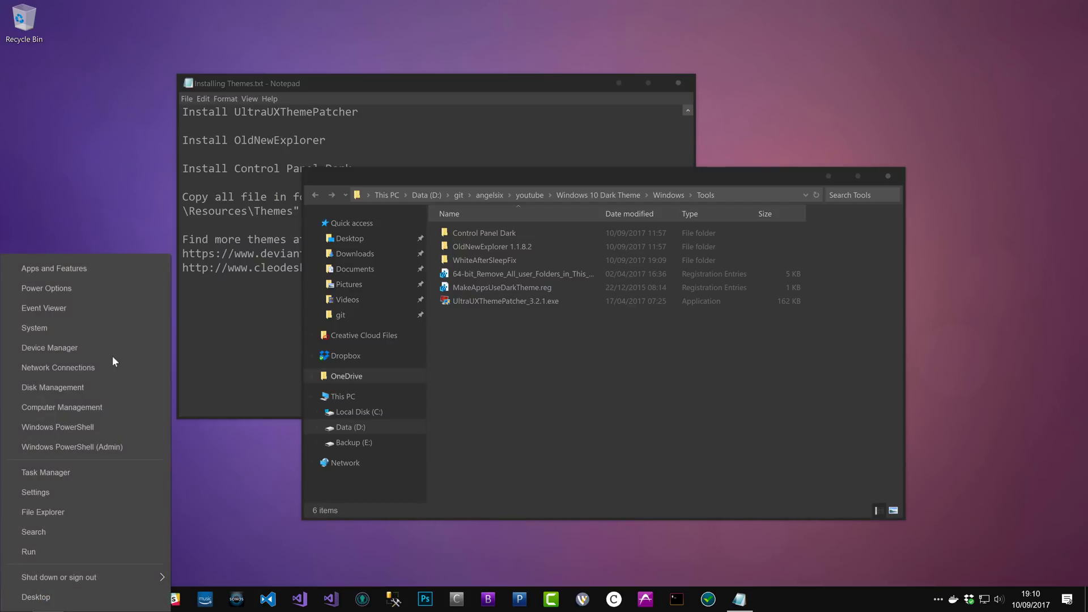
click(30, 324)
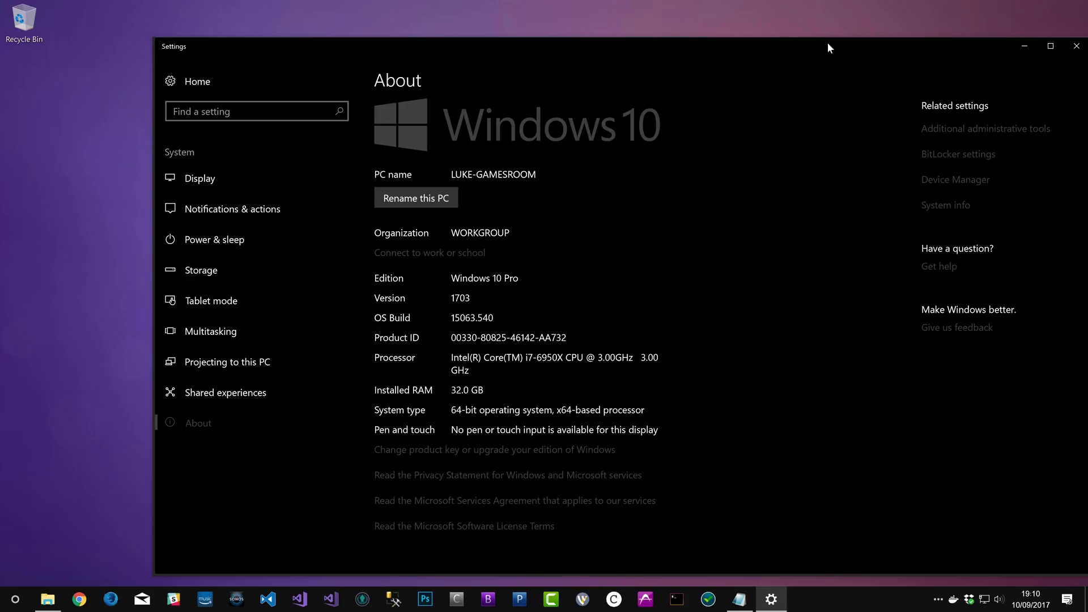
click(1076, 46)
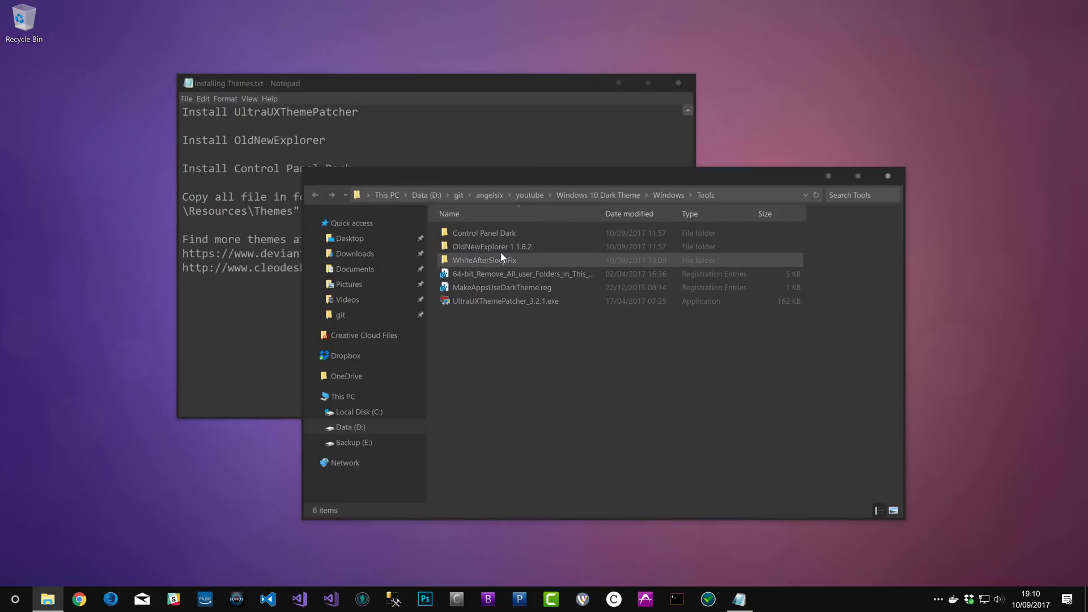
key(super+x)
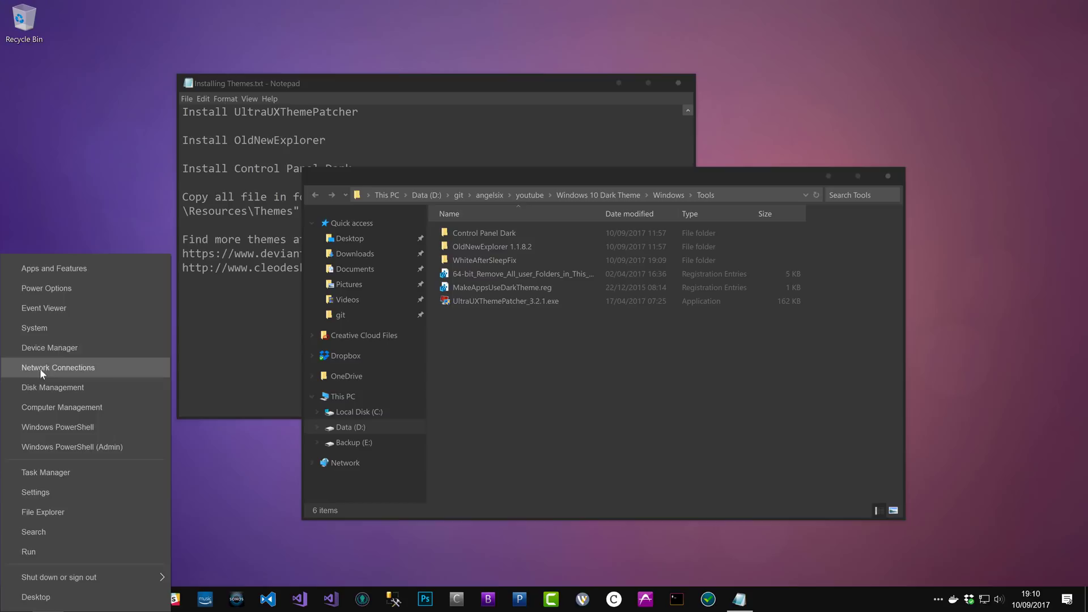
click(57, 326)
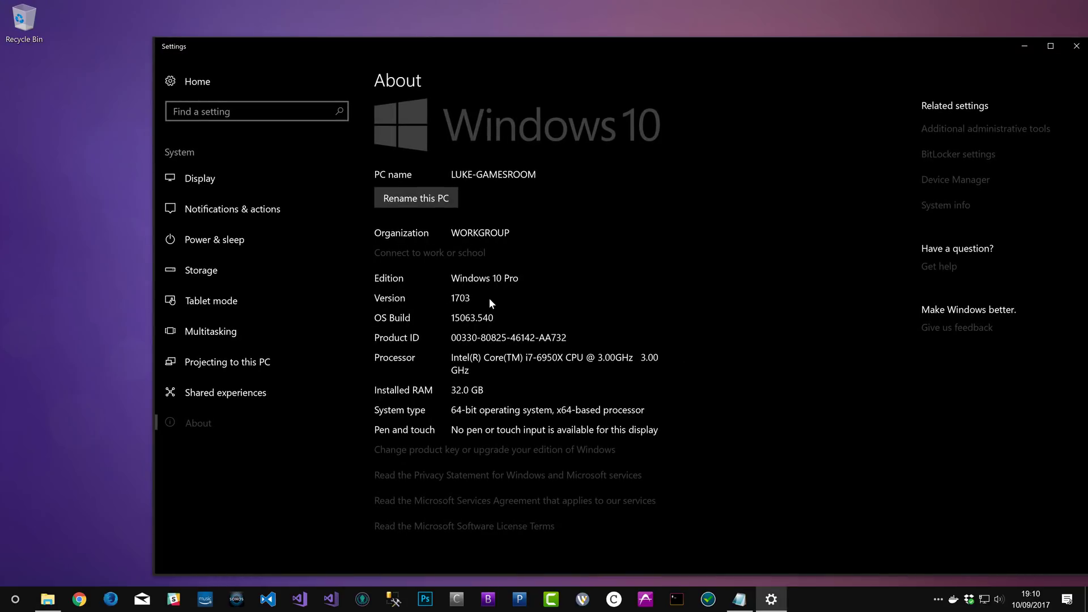
key(alt+F4)
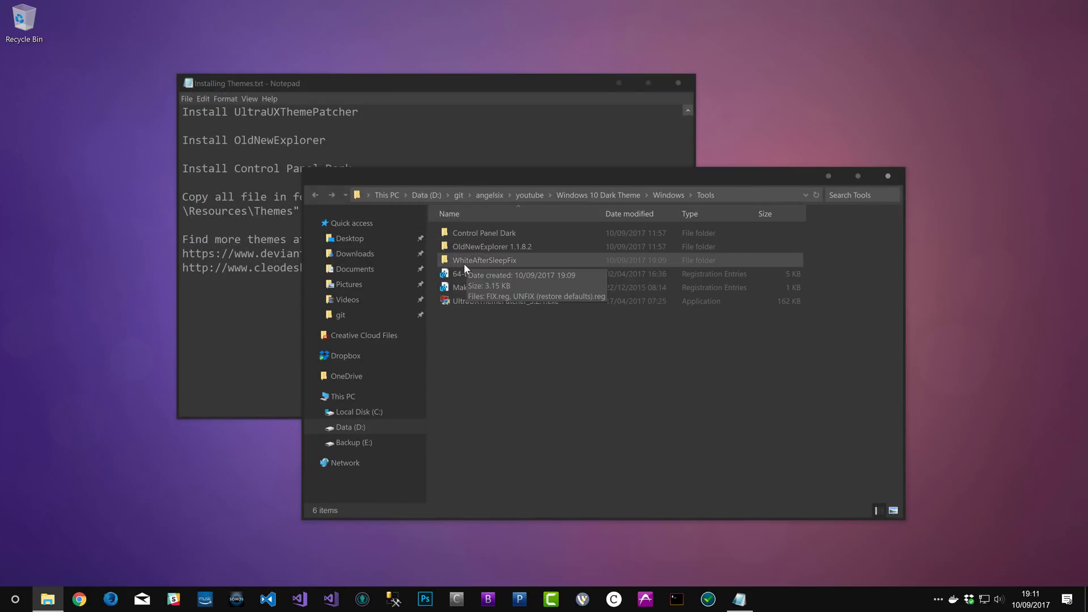
Step: Open the Themes folder inside the Windows folder, and close the Installing Themes.txt notes to clear space for the folder window
click(667, 195)
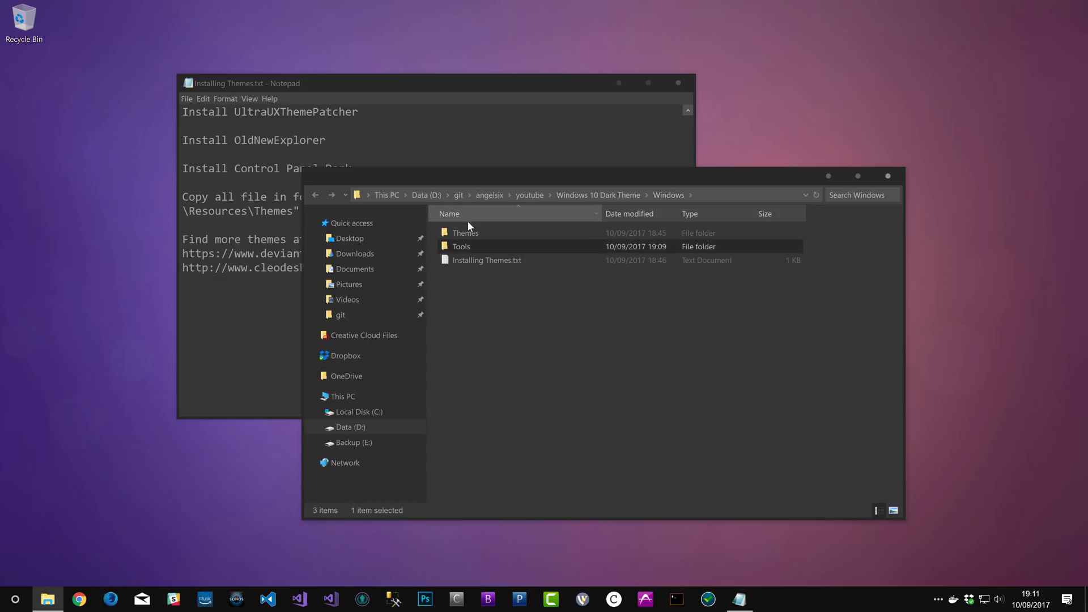
double_click(469, 231)
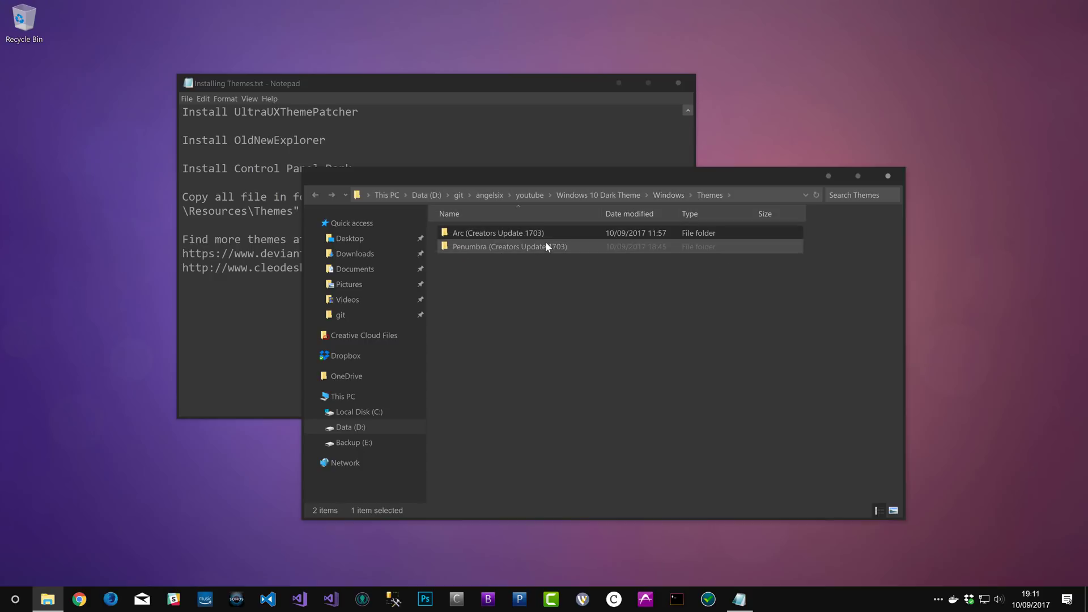
click(602, 259)
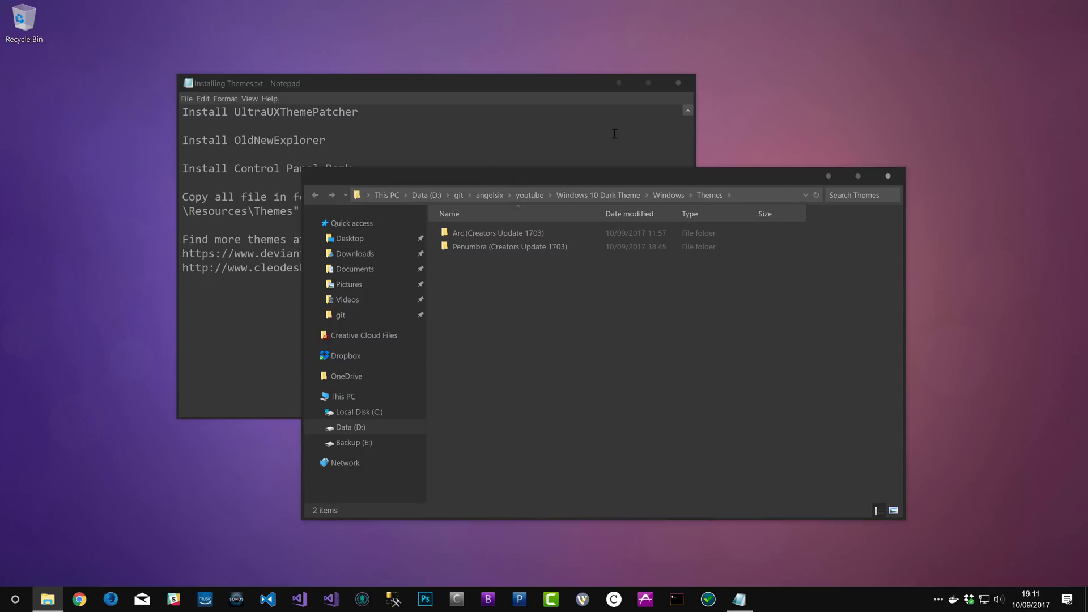
click(680, 83)
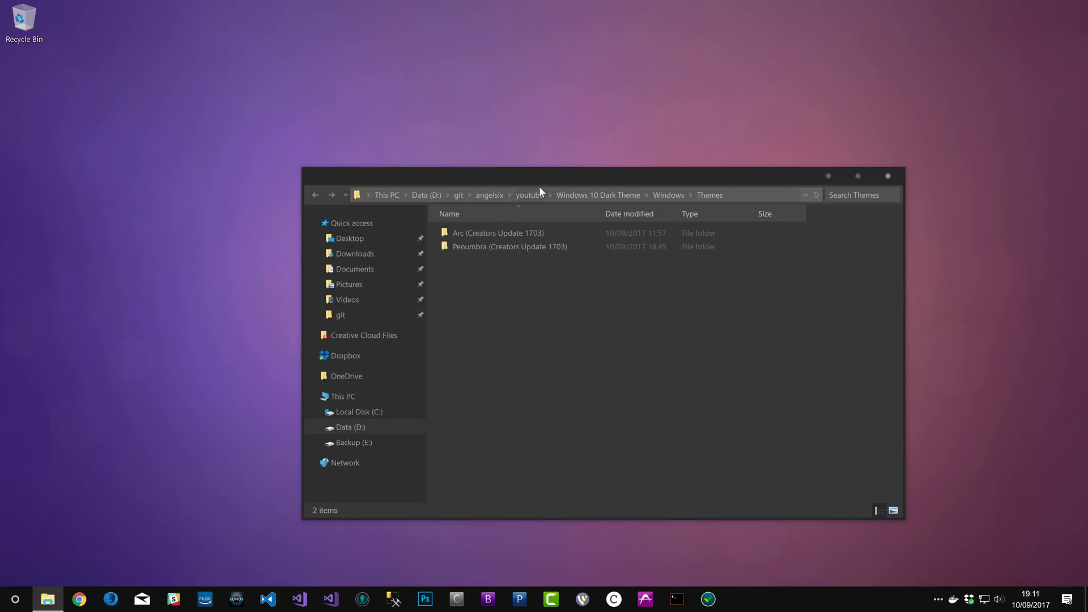
drag(532, 170, 465, 112)
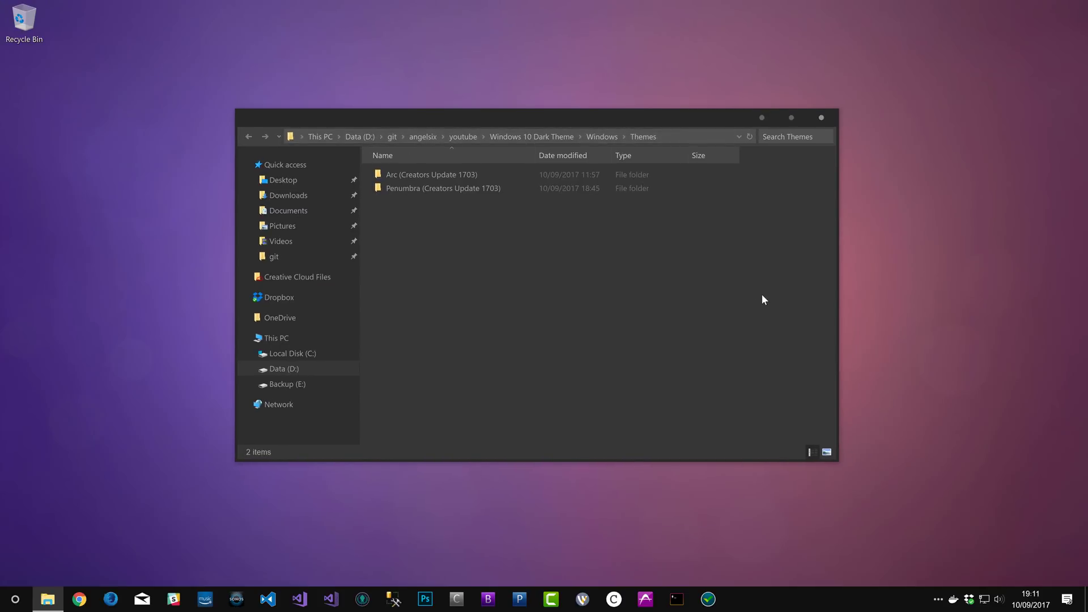
Step: View the Start menu and the Themes page of the Personalization settings to check the applied dark theme, closing both
click(15, 599)
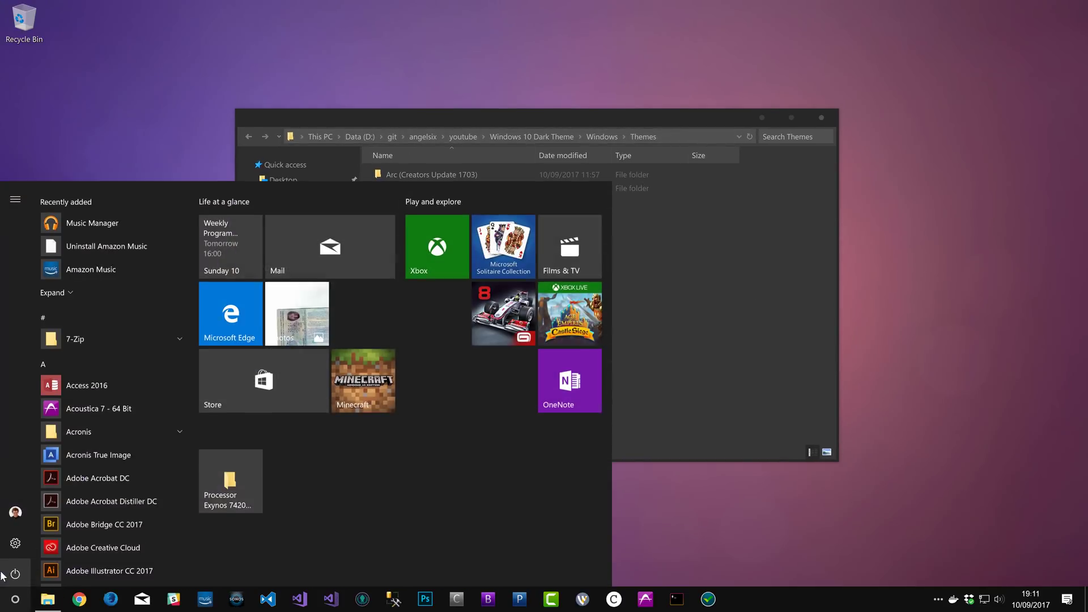
click(880, 533)
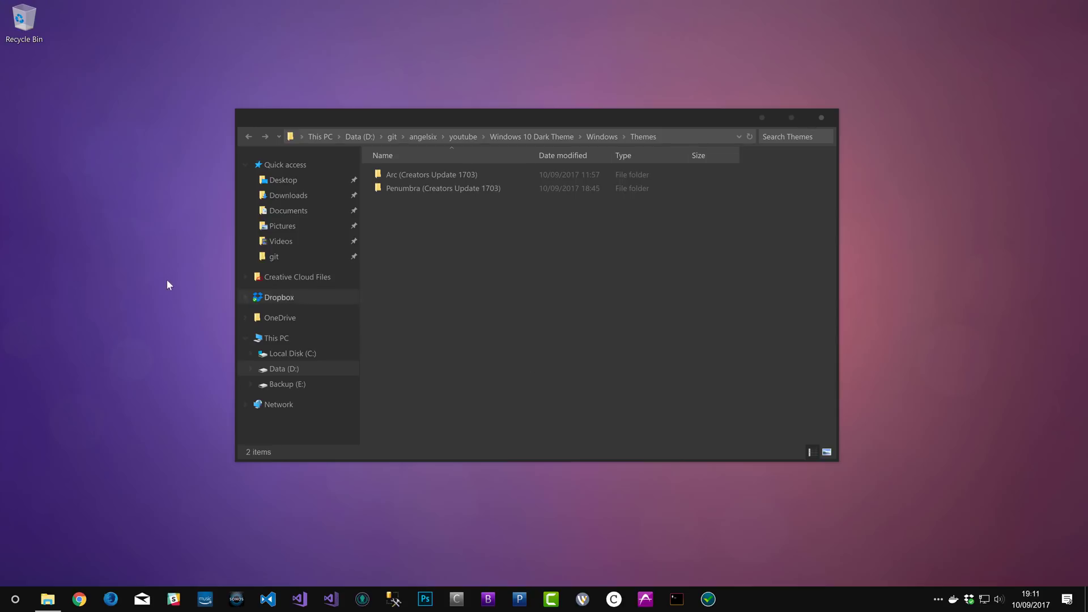
right_click(165, 250)
click(198, 494)
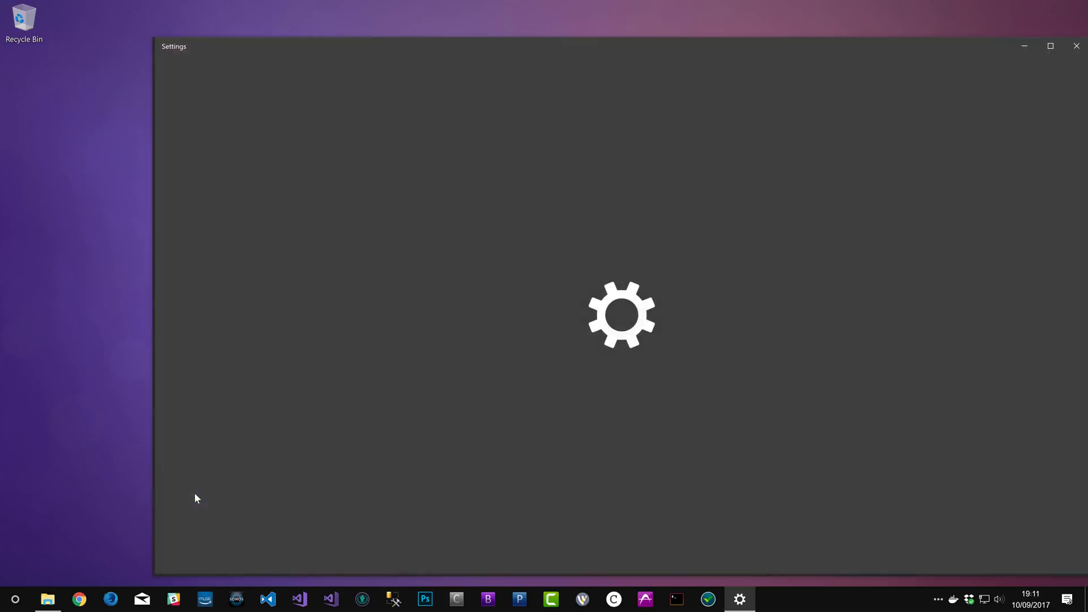
click(184, 262)
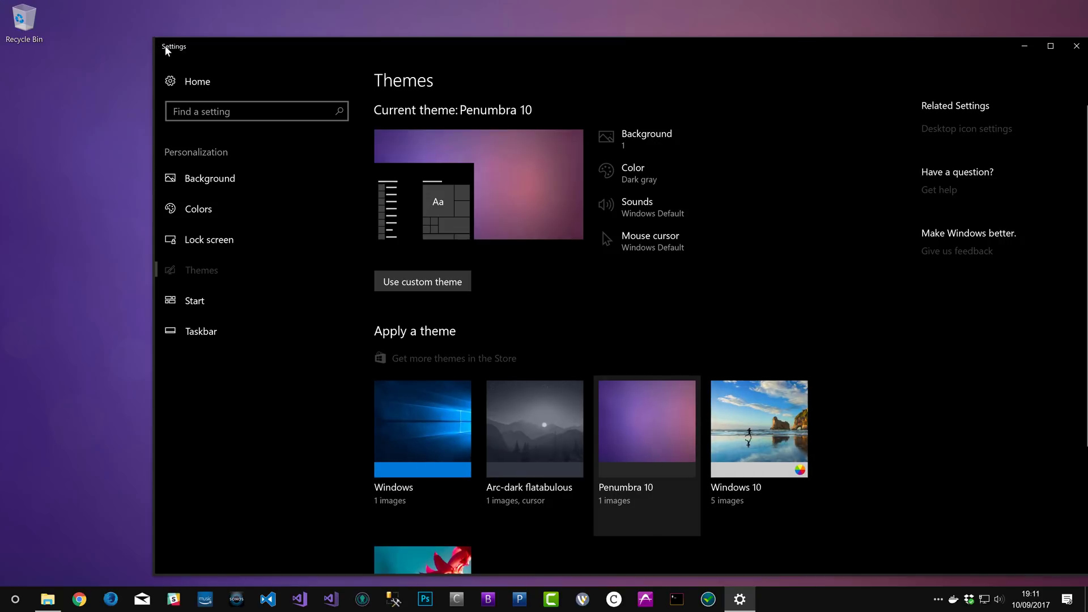
drag(166, 45, 622, 4)
click(1076, 9)
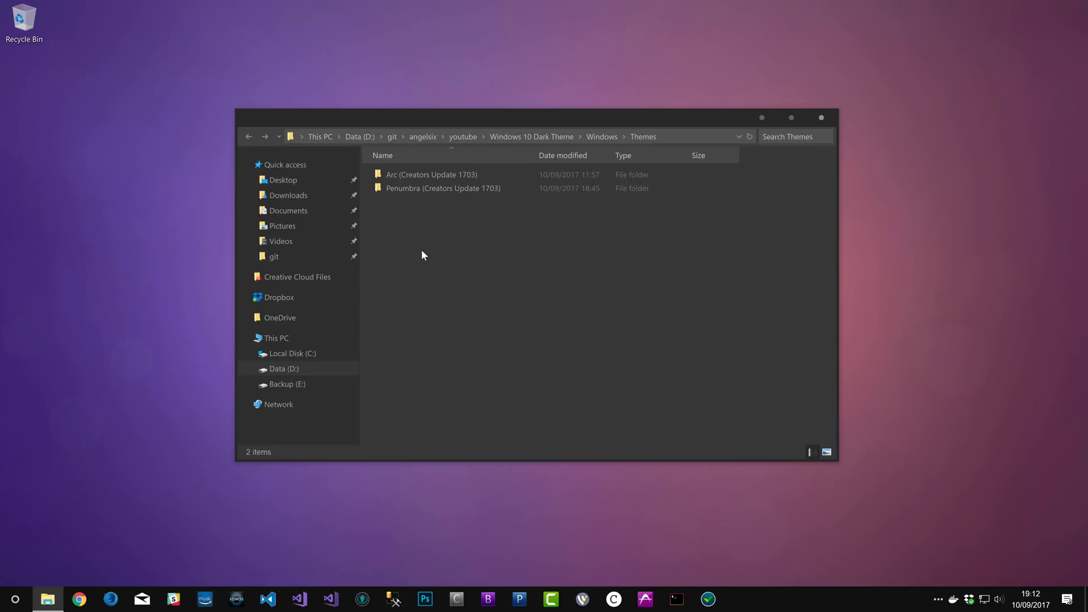
Step: Go up to the Windows 10 Dark Theme folder and open its Firefox subfolder
click(487, 187)
click(510, 237)
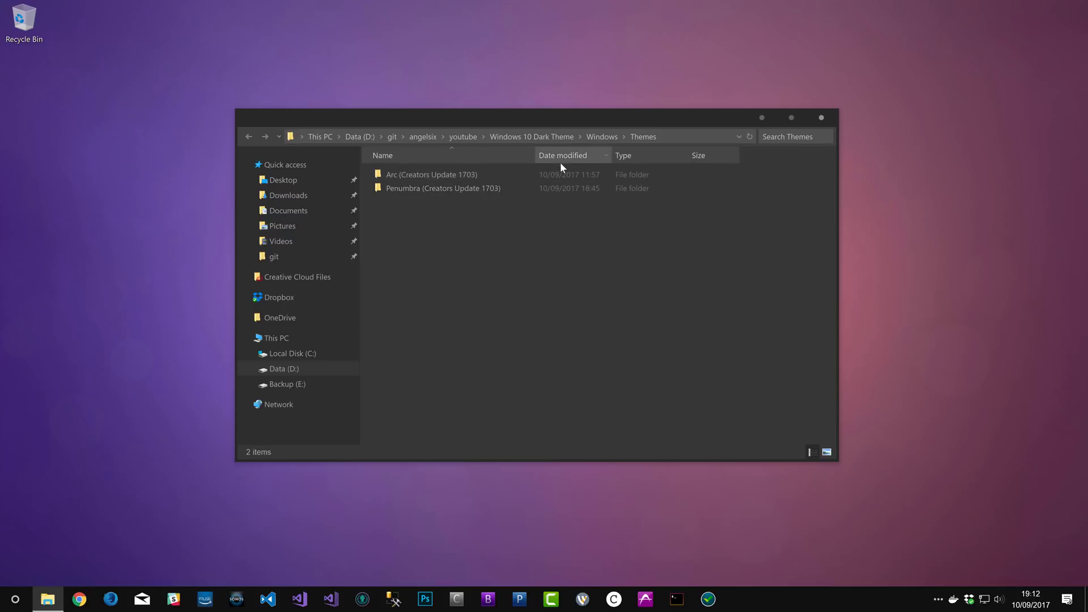
click(543, 135)
drag(414, 117, 375, 155)
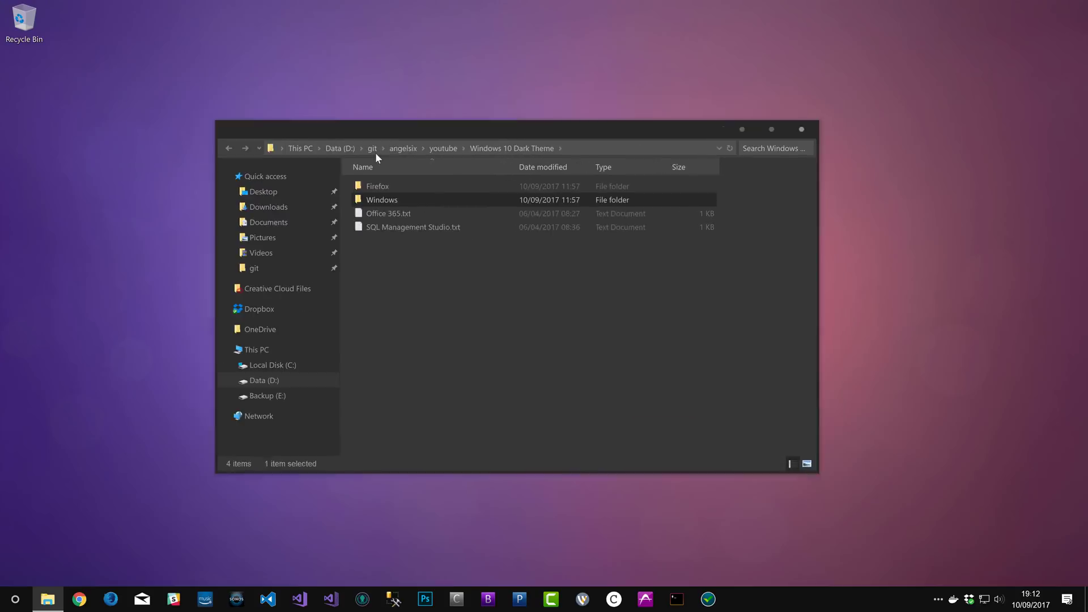
click(336, 367)
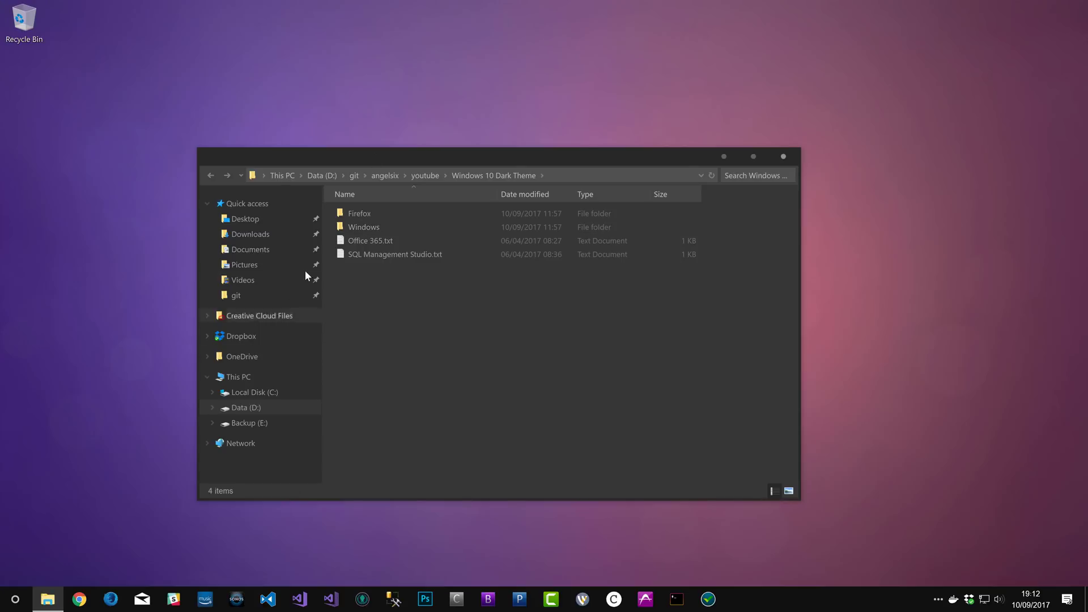
double_click(369, 212)
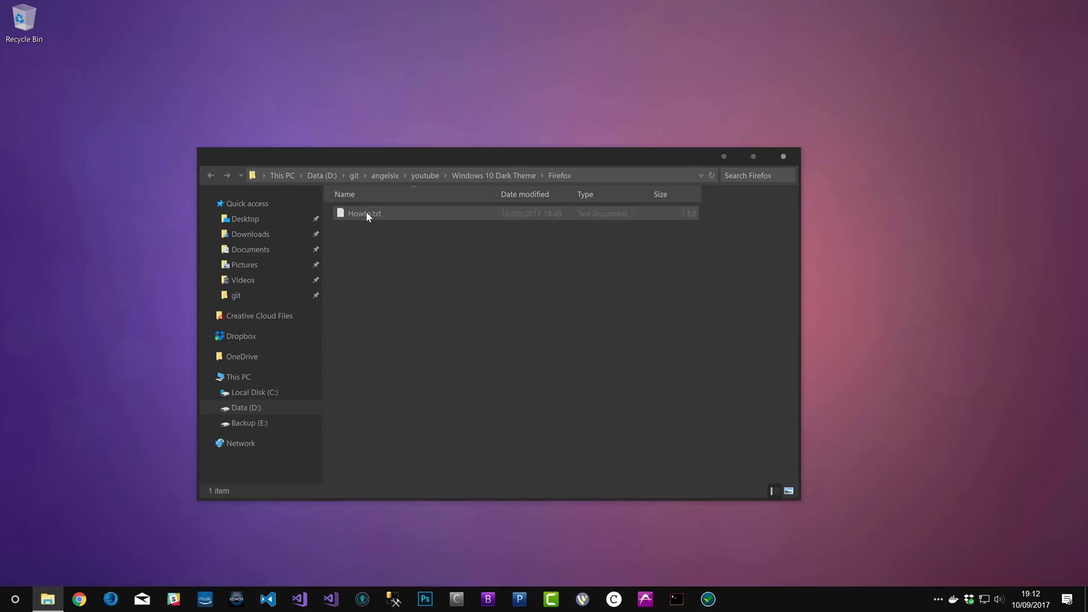
Step: Switch to Firefox and repeatedly open and close blank new tabs to check their background color
click(111, 602)
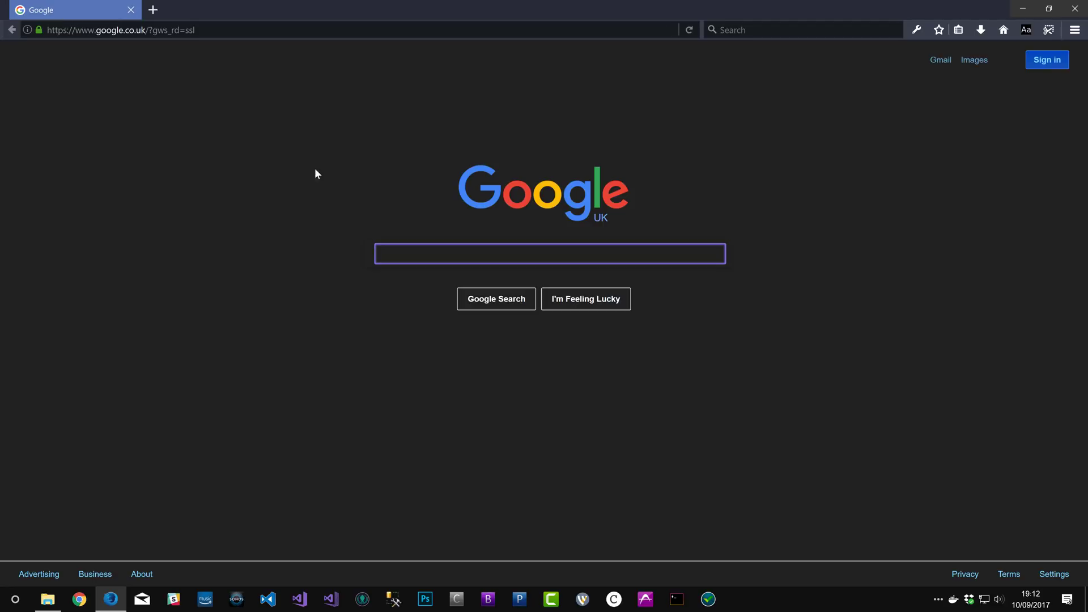
click(152, 9)
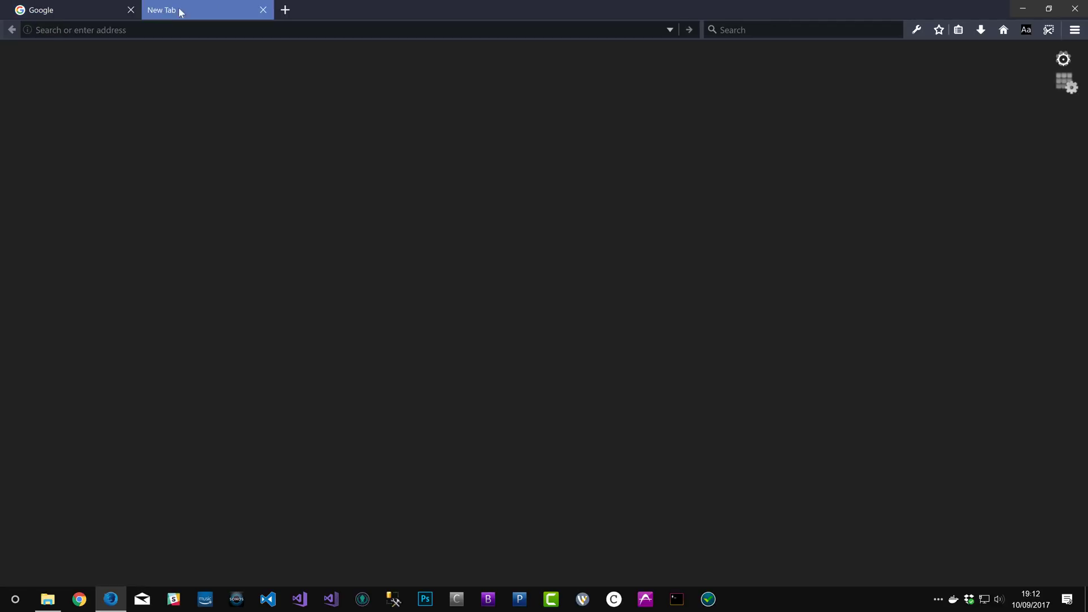
click(263, 9)
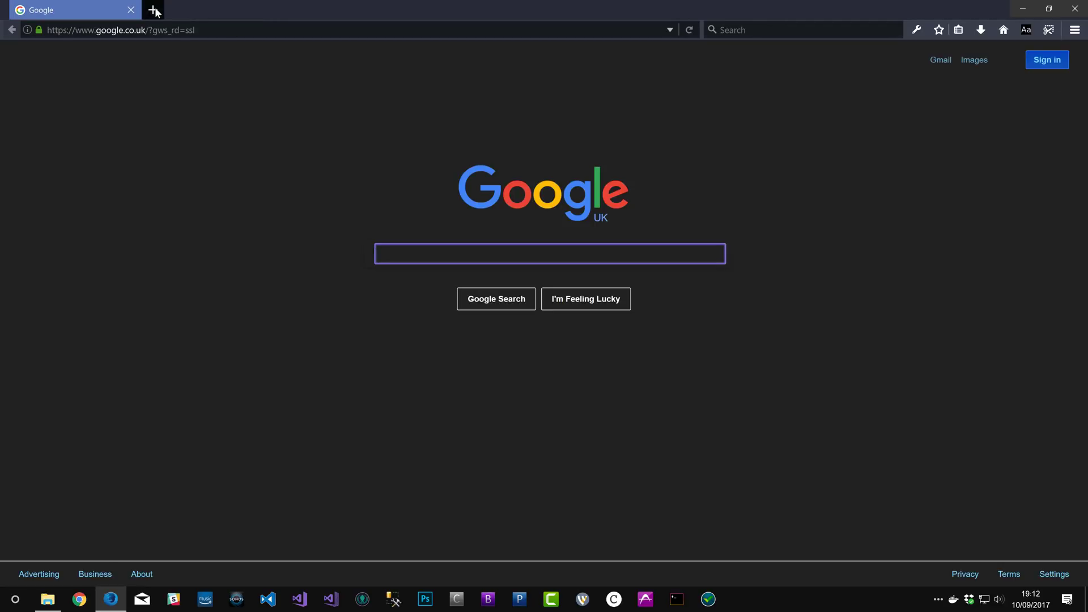
click(150, 9)
click(286, 10)
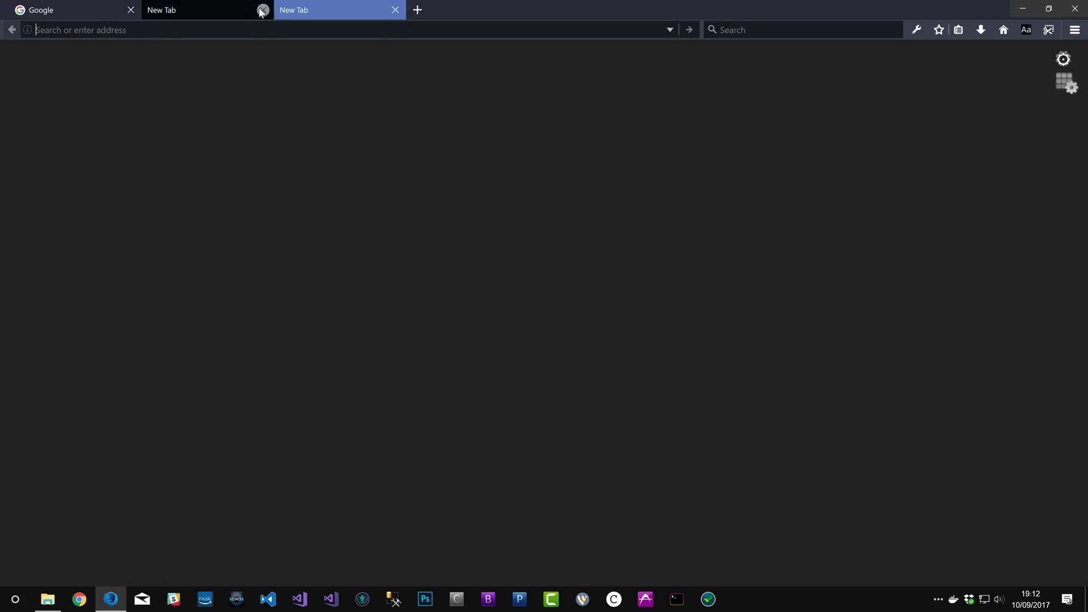
click(263, 10)
click(263, 9)
click(152, 10)
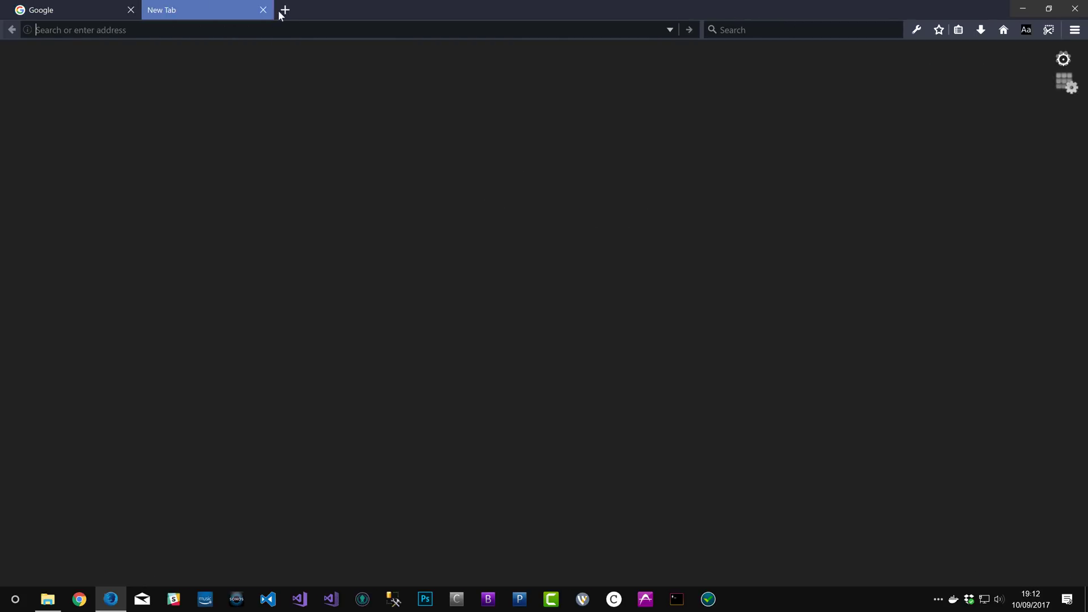
click(263, 10)
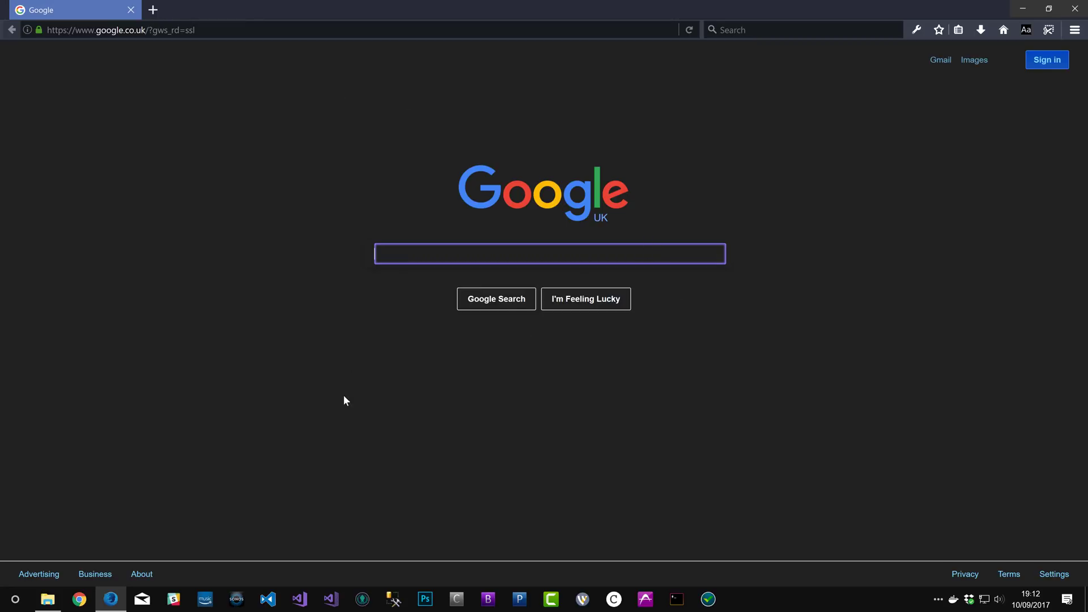
Step: Search Google for "test" and look through the results page to check its dark styling
text(test)
key(Return)
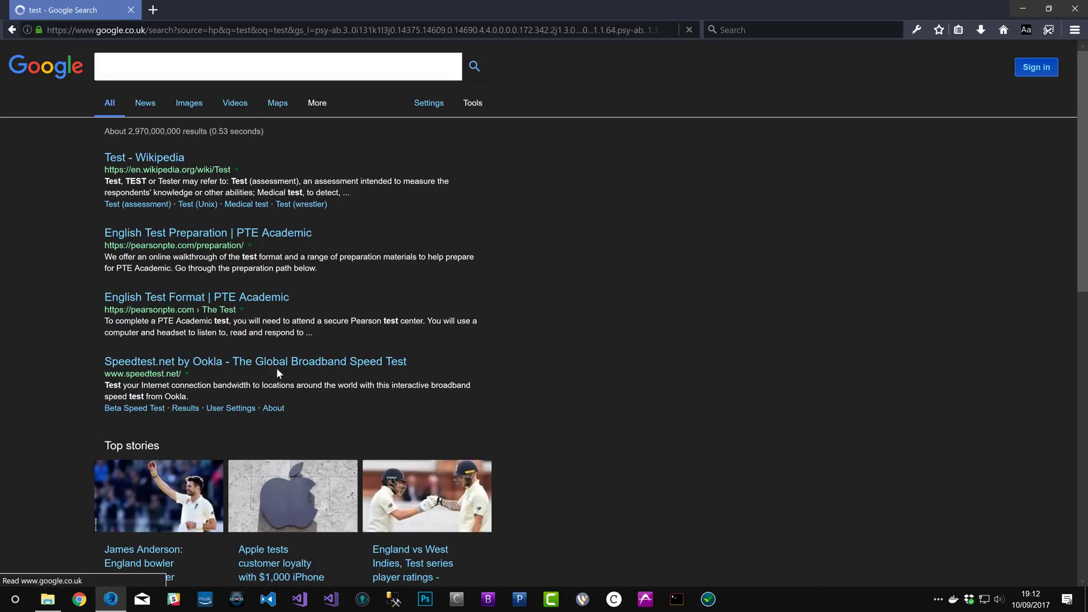
scroll(195, 245, down, 3)
scroll(193, 244, up, 2)
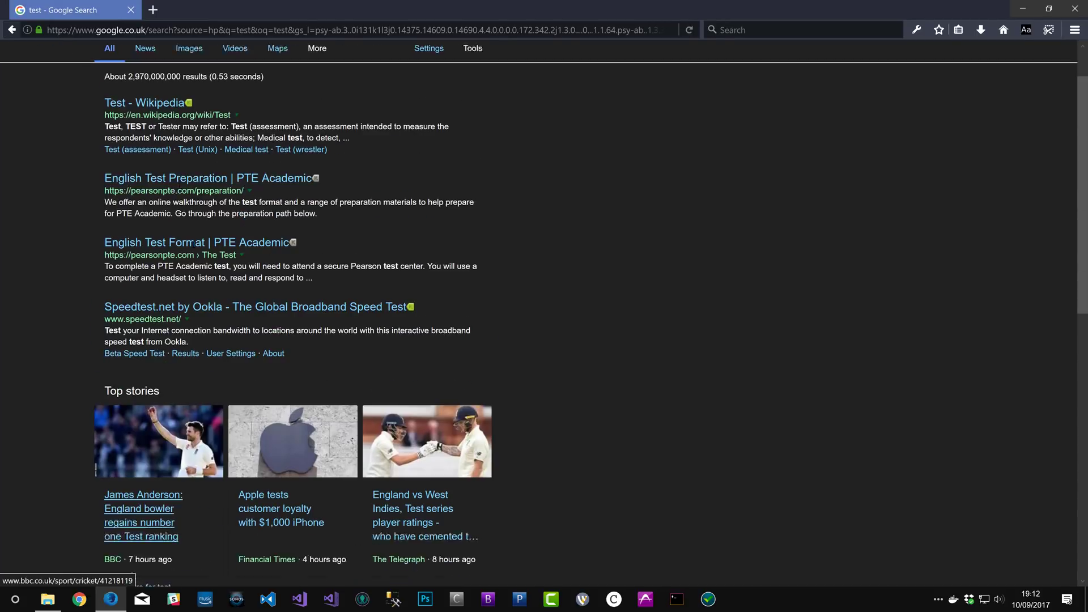
scroll(192, 244, up, 1)
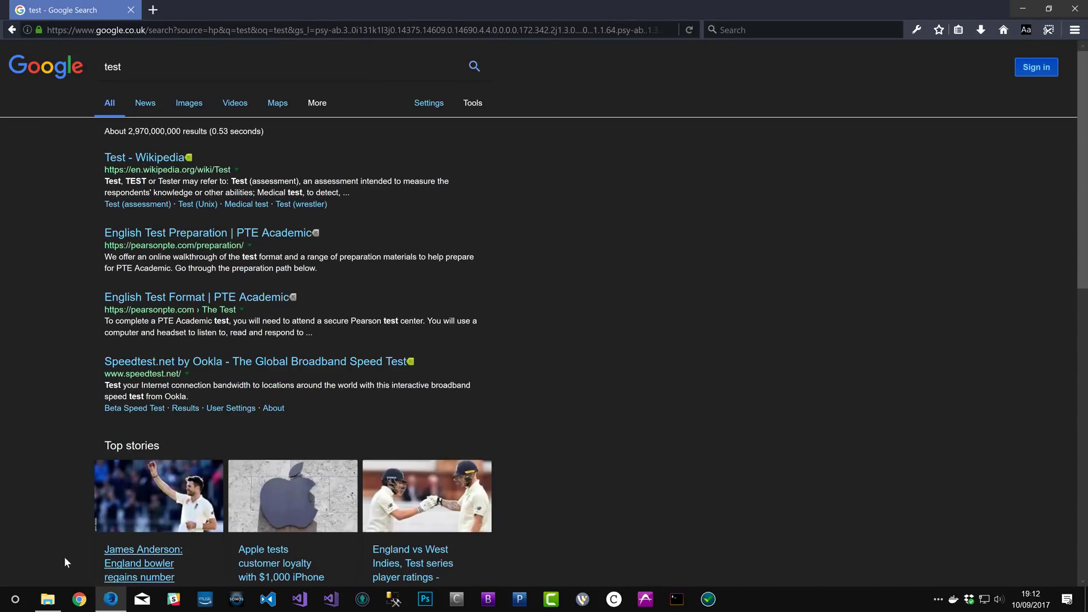
Step: Switch back to File Explorer and open Howto.txt from the Firefox folder in Notepad
click(35, 592)
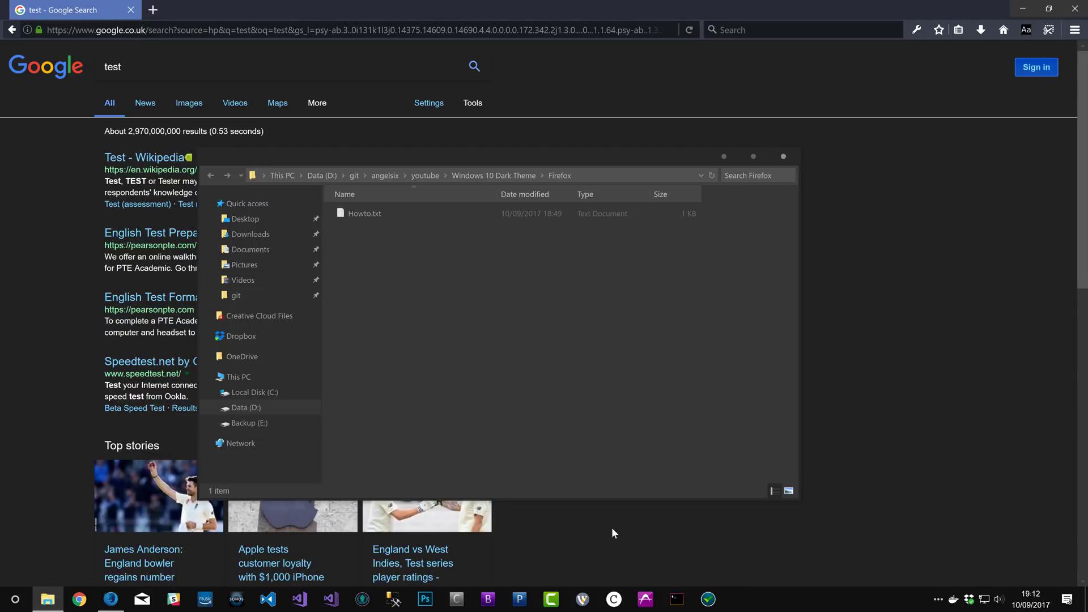
double_click(389, 218)
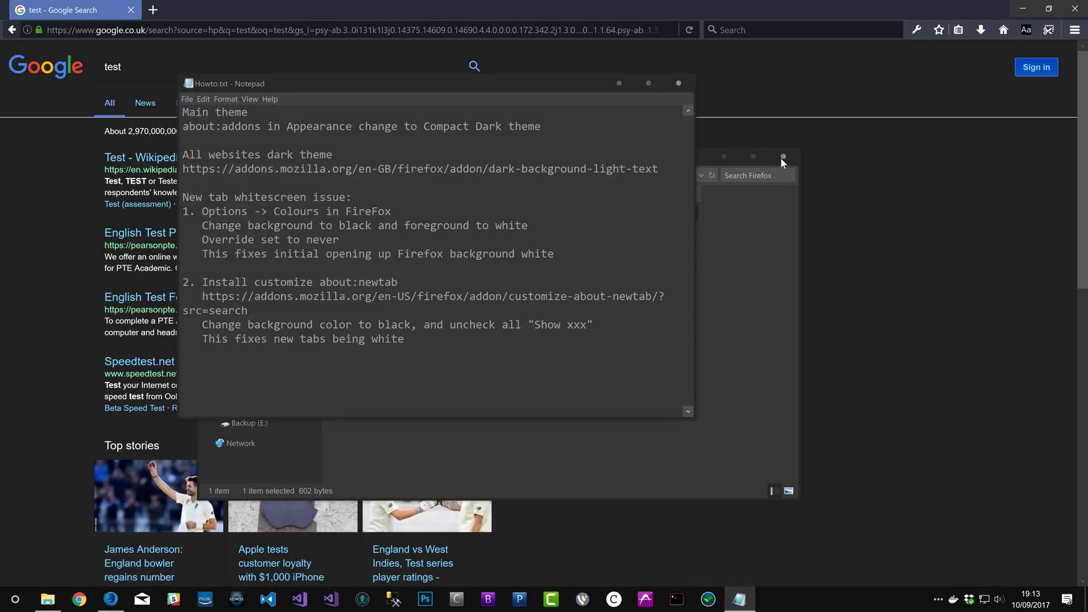
Step: Close File Explorer, copy the about:addons address from Howto.txt, and open it in a new Firefox tab at the Appearance themes
click(783, 160)
drag(329, 85, 615, 149)
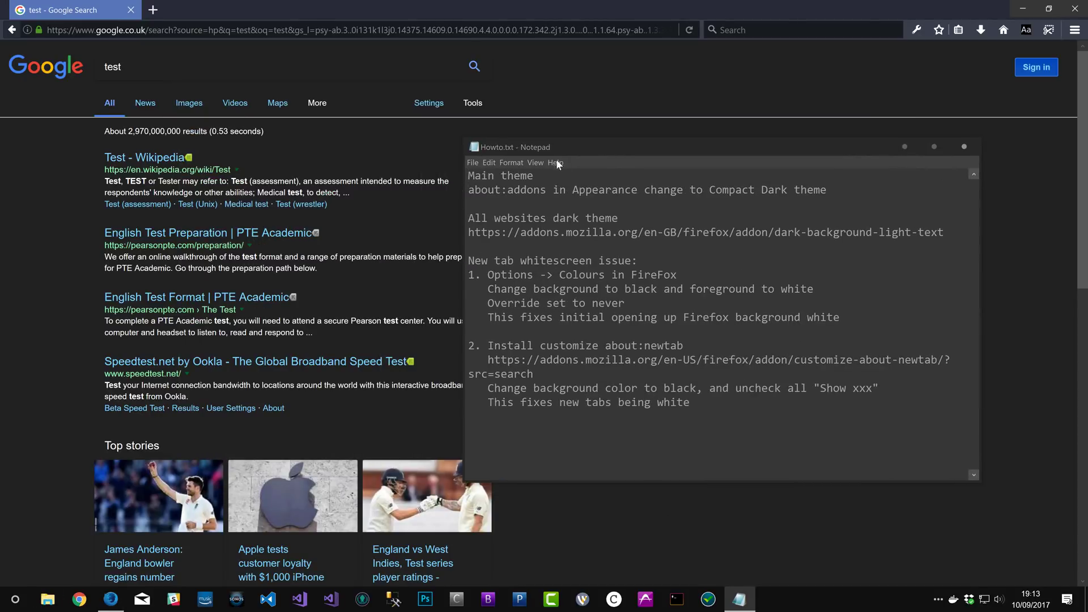
drag(546, 190, 434, 193)
key(ctrl+c)
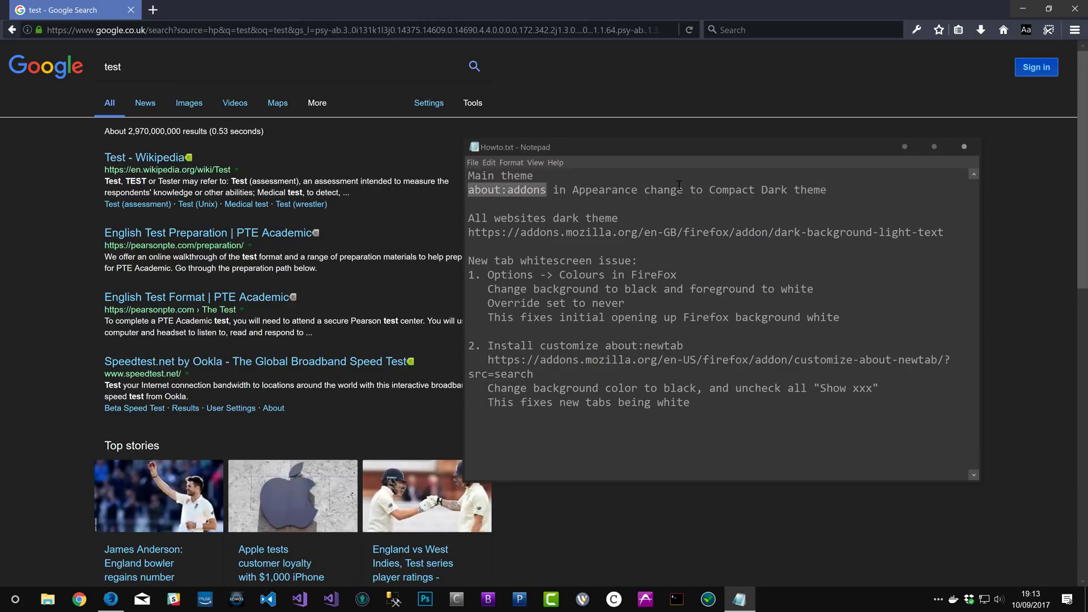
click(153, 9)
key(ctrl+v)
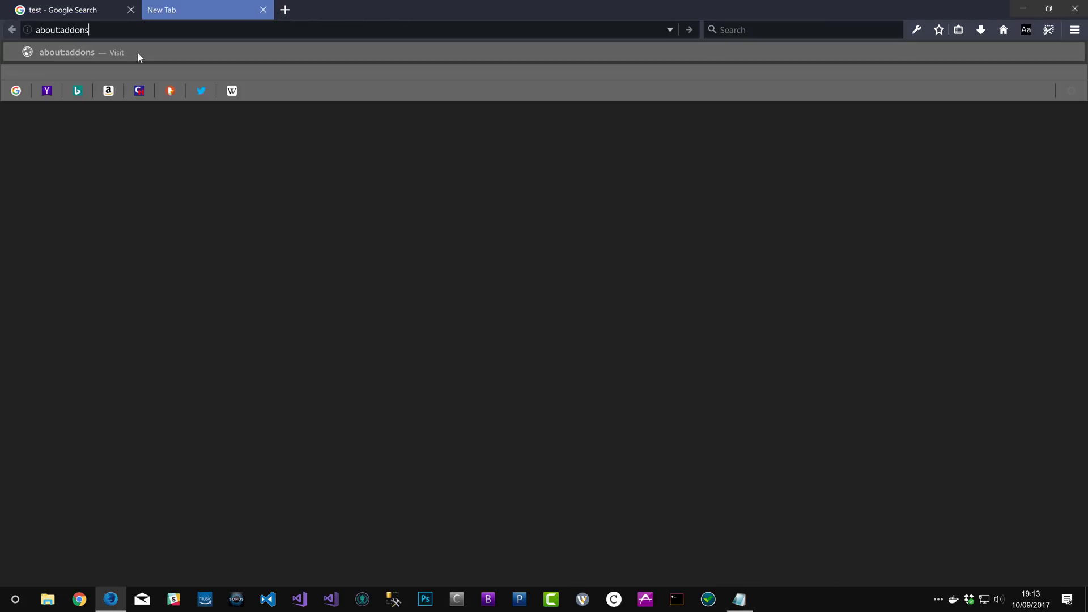
key(Return)
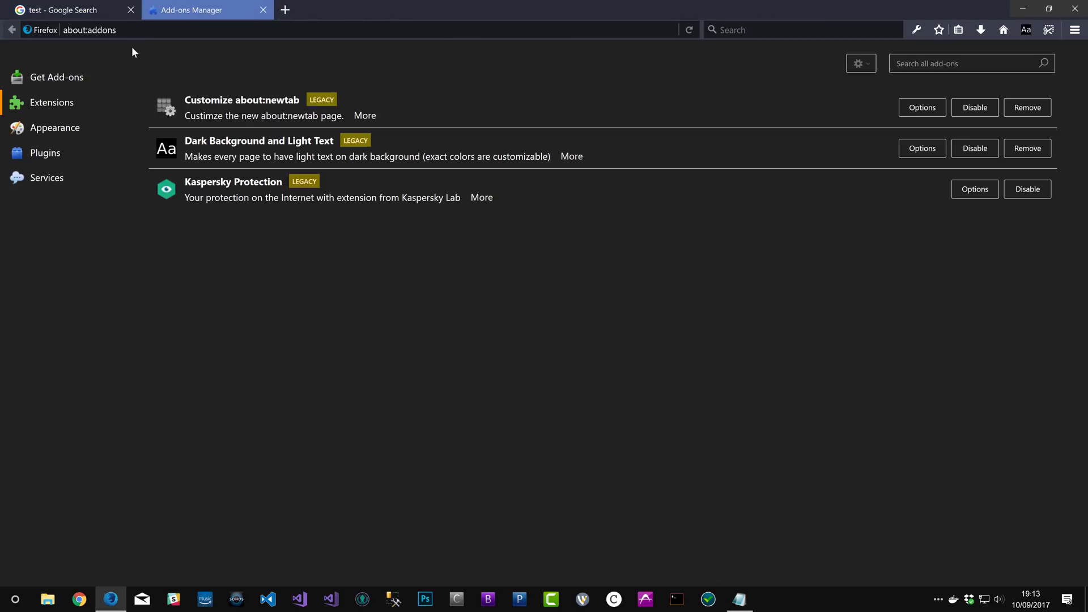
click(46, 128)
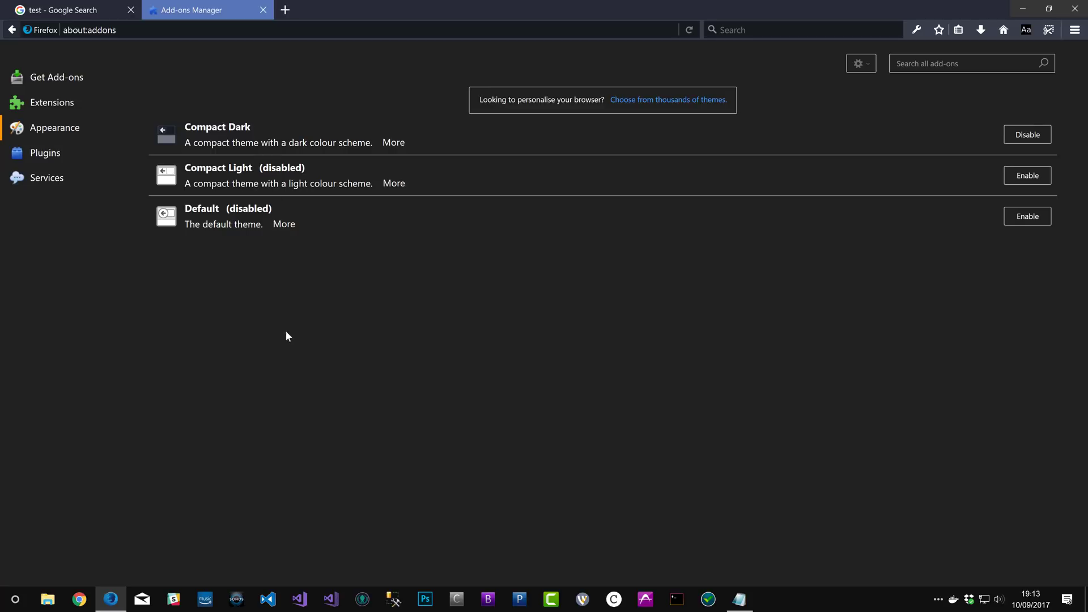
Step: Copy the dark-background-light-text add-on address from Howto.txt and open that page in the current Firefox tab
click(739, 599)
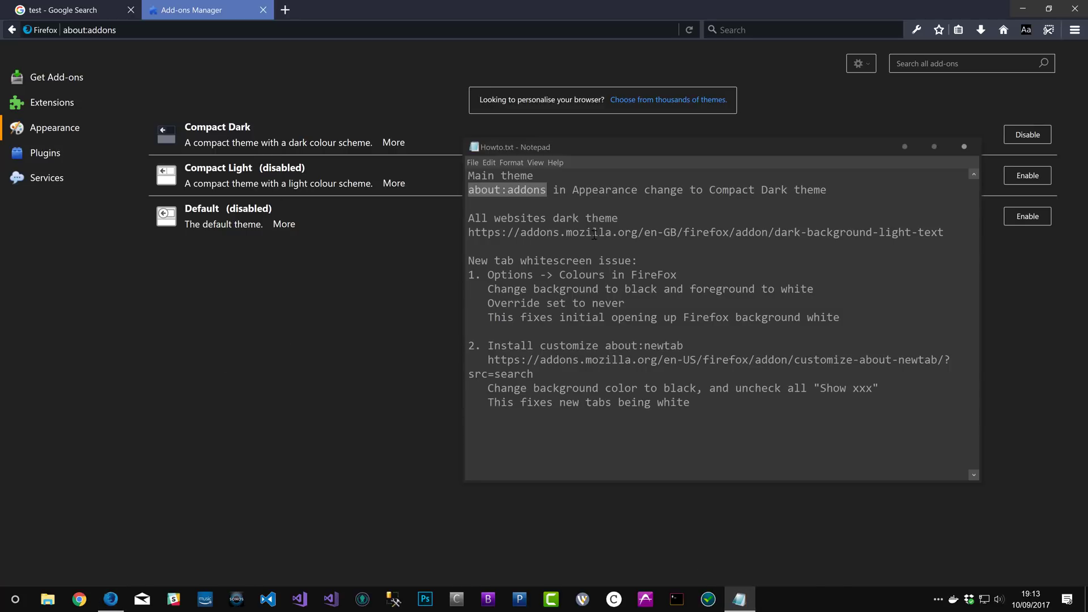
click(593, 233)
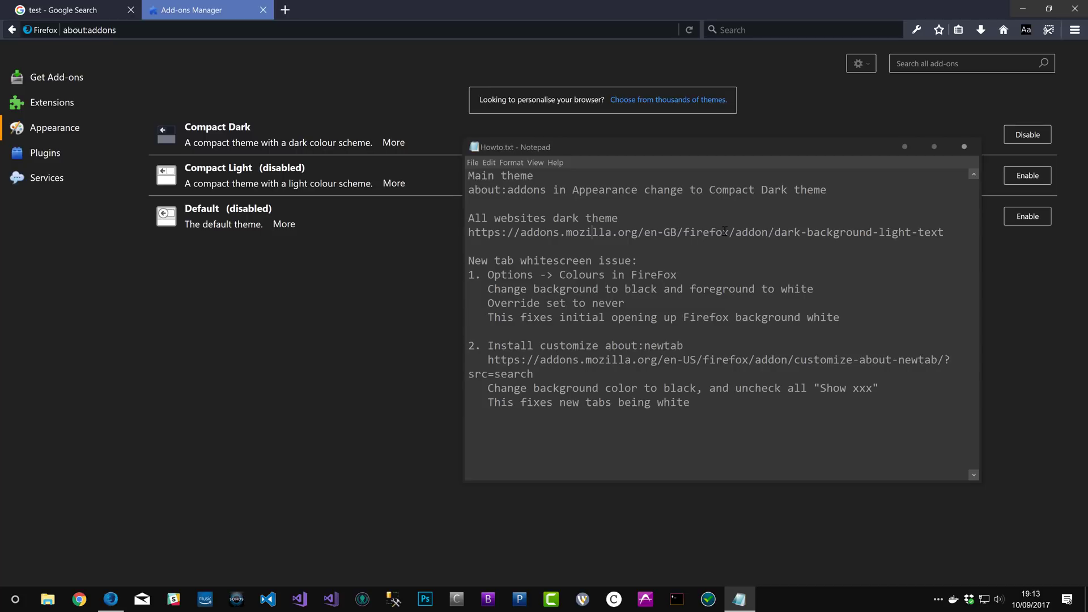
key(End)
key(shift+Left)
key(shift+Left)
key(shift+Left)
key(shift+Left)
key(shift+Left)
key(shift+Left)
key(shift+Home)
key(ctrl+c)
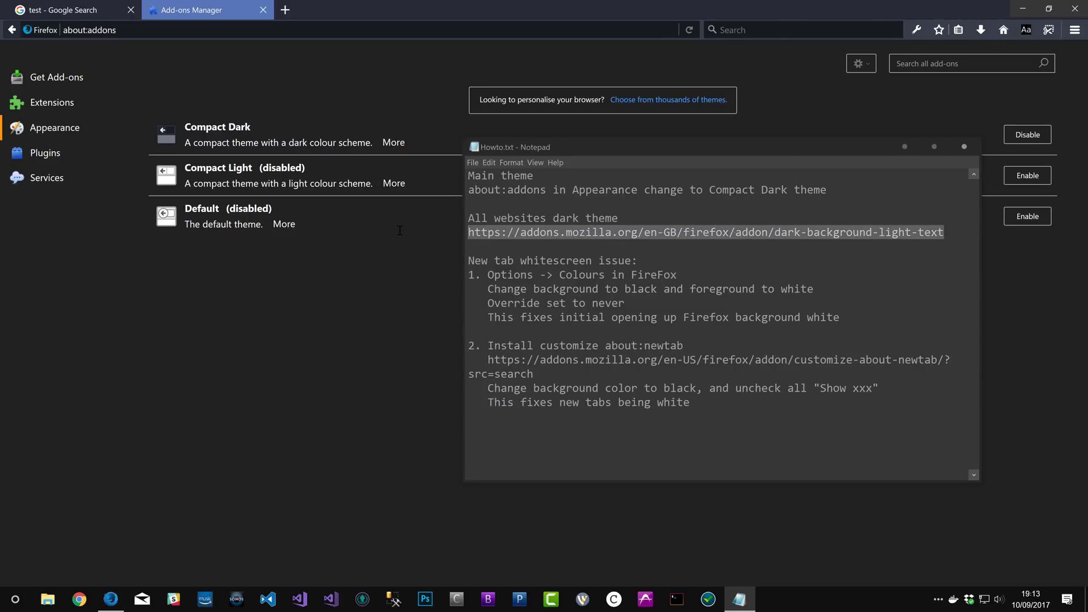
click(185, 28)
key(ctrl+v)
key(Return)
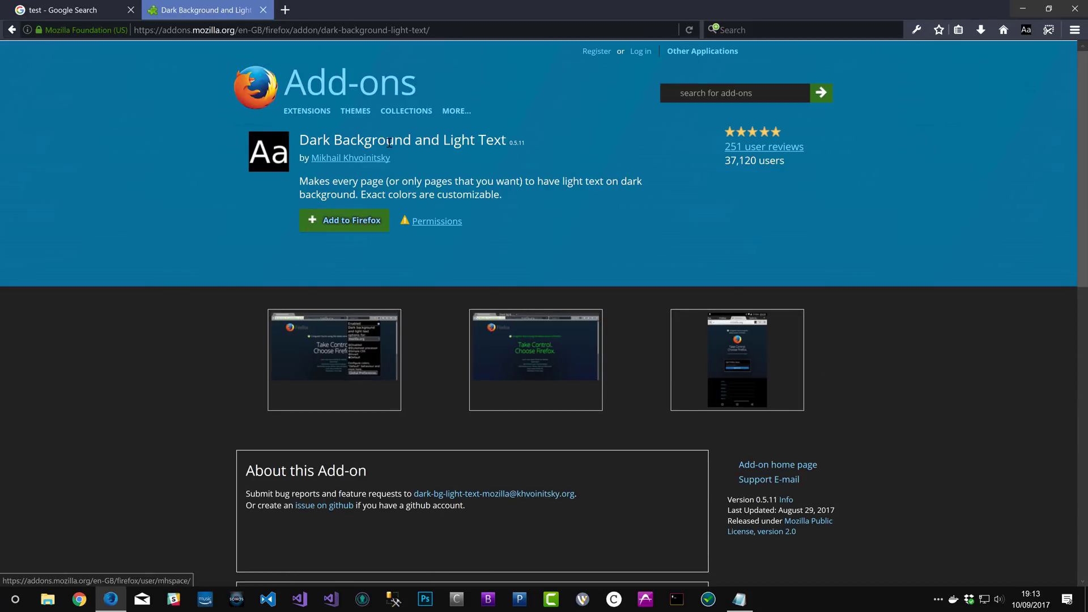
Step: Disable Dark Background and Light Text to compare the add-on page and Google results without it, and re-enable it
click(1028, 31)
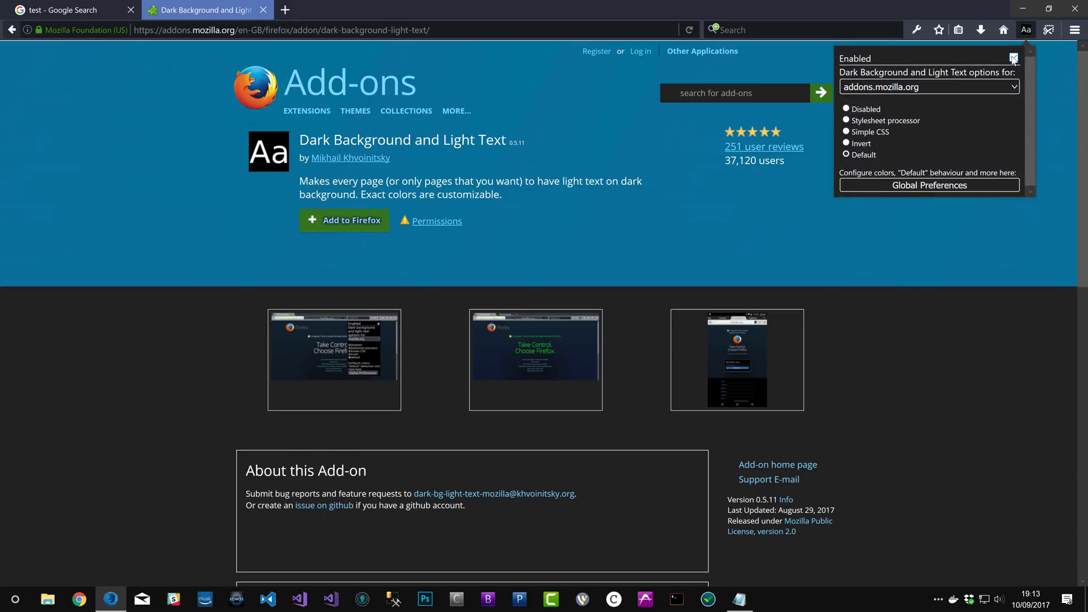
click(1013, 57)
scroll(500, 263, down, 6)
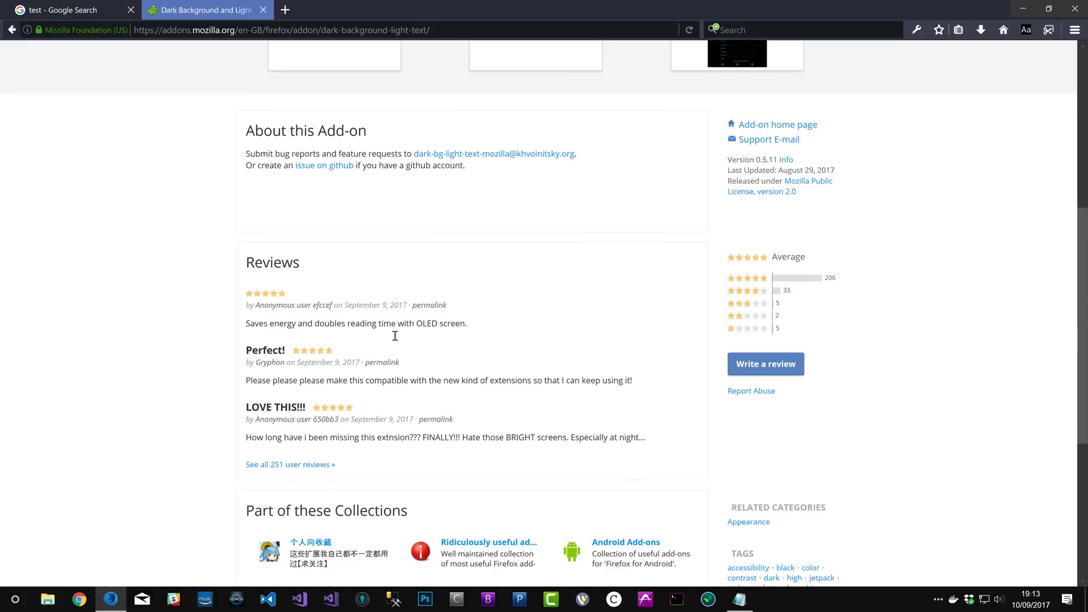
scroll(397, 336, up, 6)
click(68, 10)
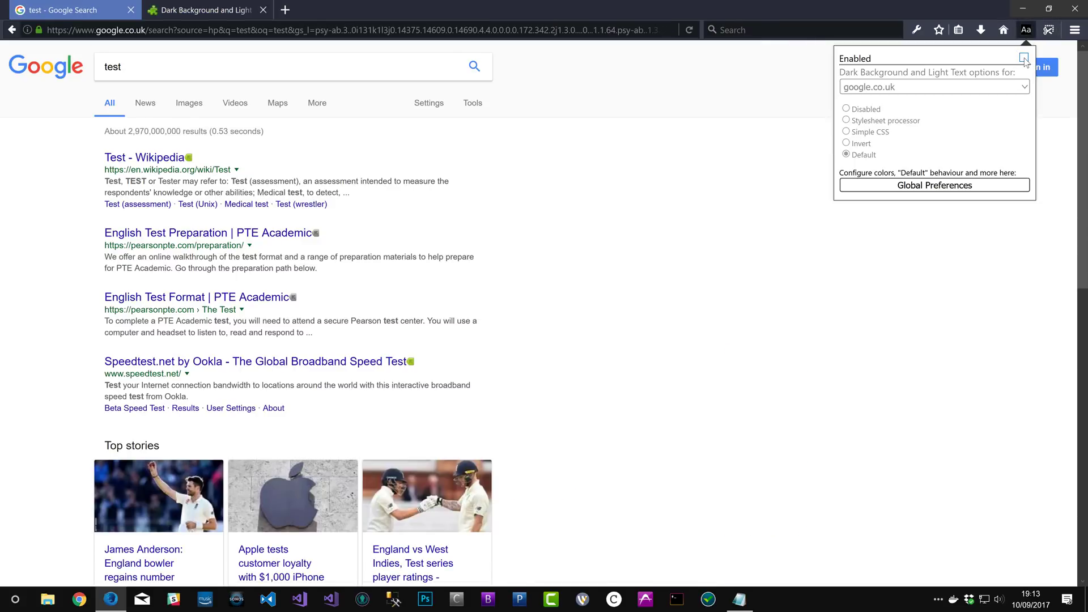
click(1024, 58)
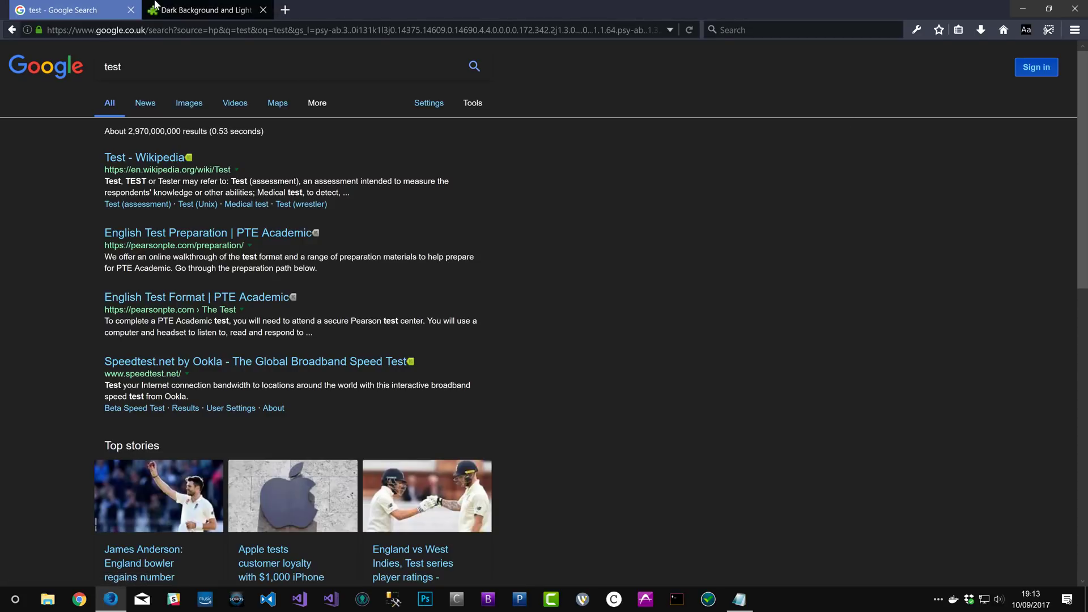
Step: Close the add-on page and check a blank new tab against the whitescreen notes in Howto.txt
click(215, 10)
click(264, 11)
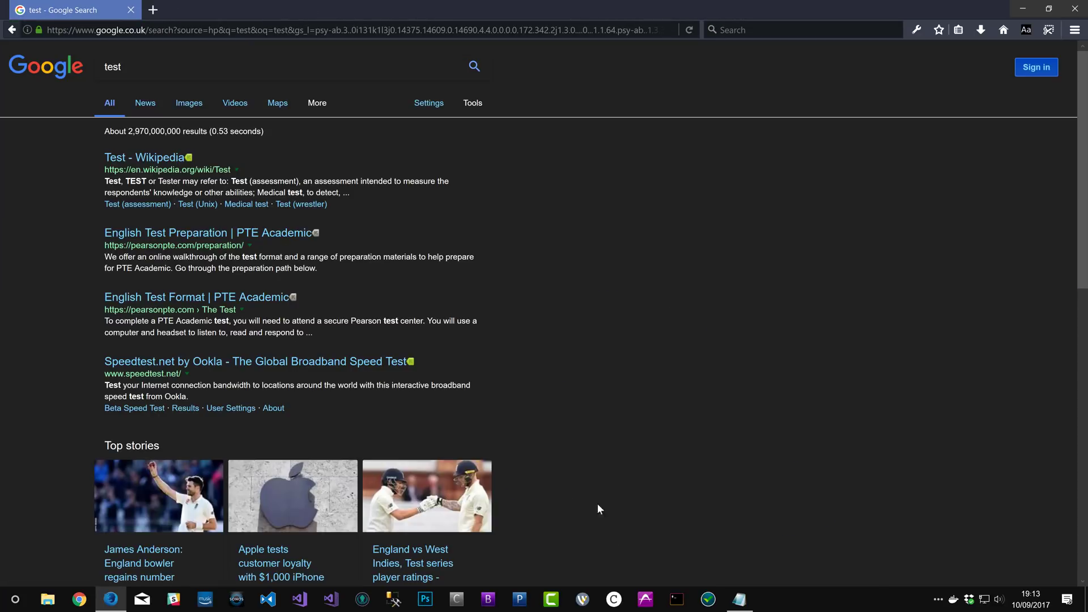
click(739, 599)
click(546, 276)
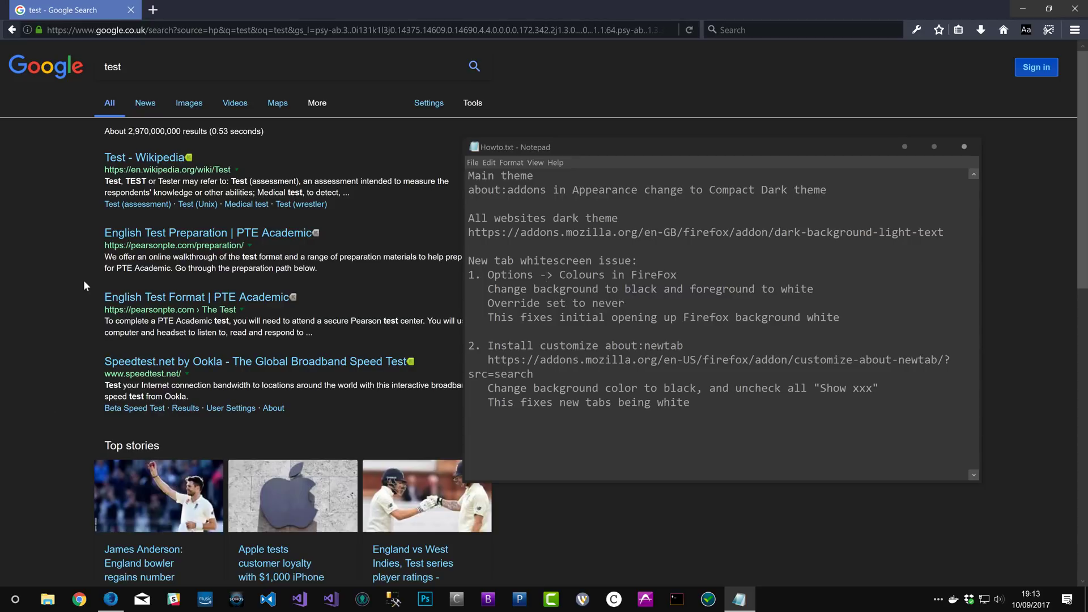
click(143, 3)
click(153, 9)
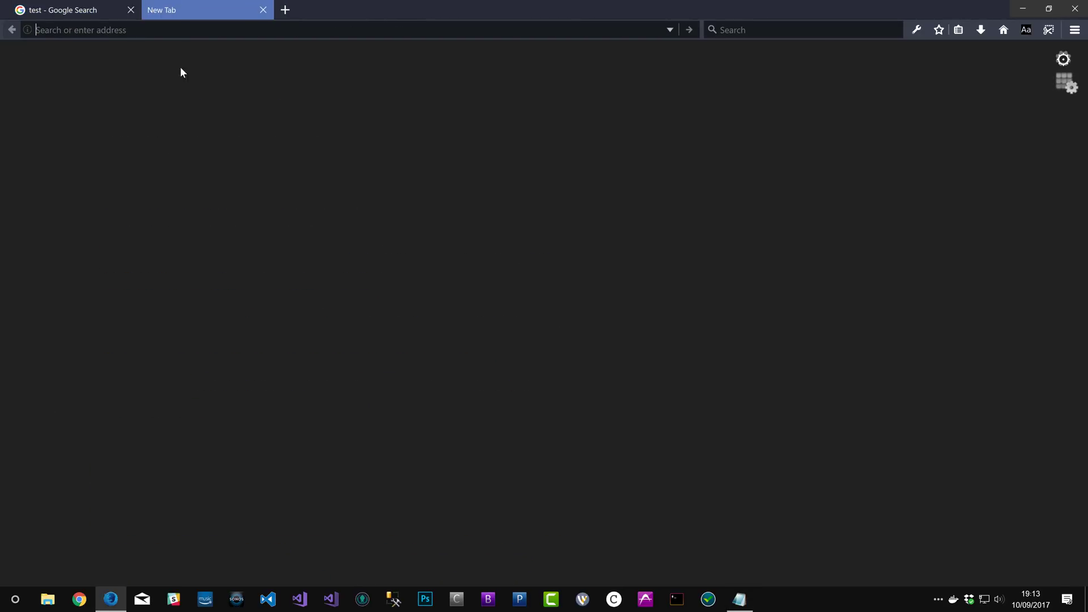
click(263, 10)
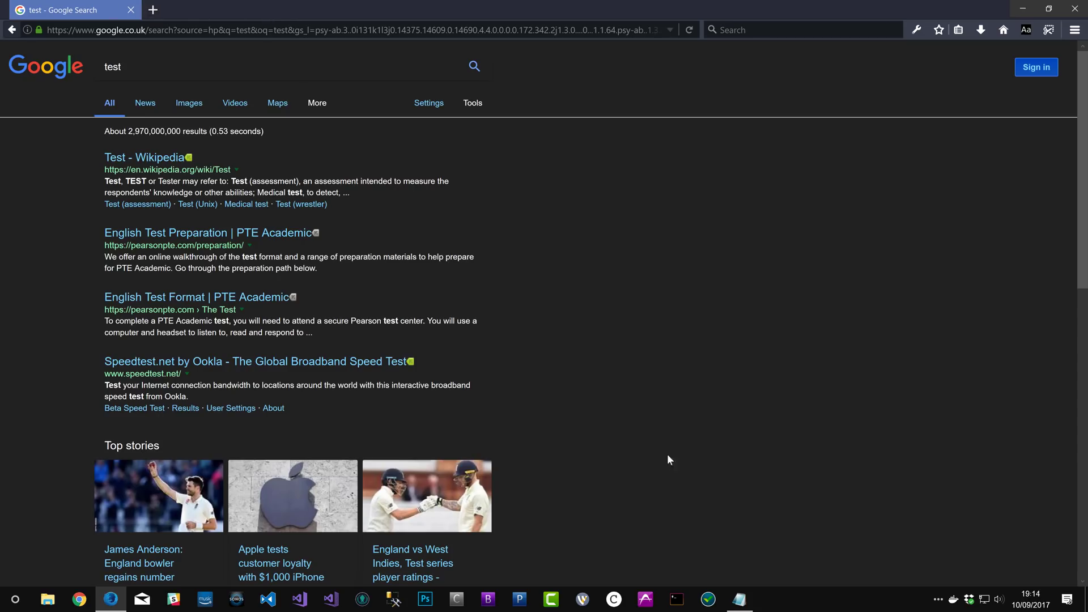
Step: Consult the first whitescreen fix in Howto.txt and open the Colours settings in Firefox Options
click(739, 599)
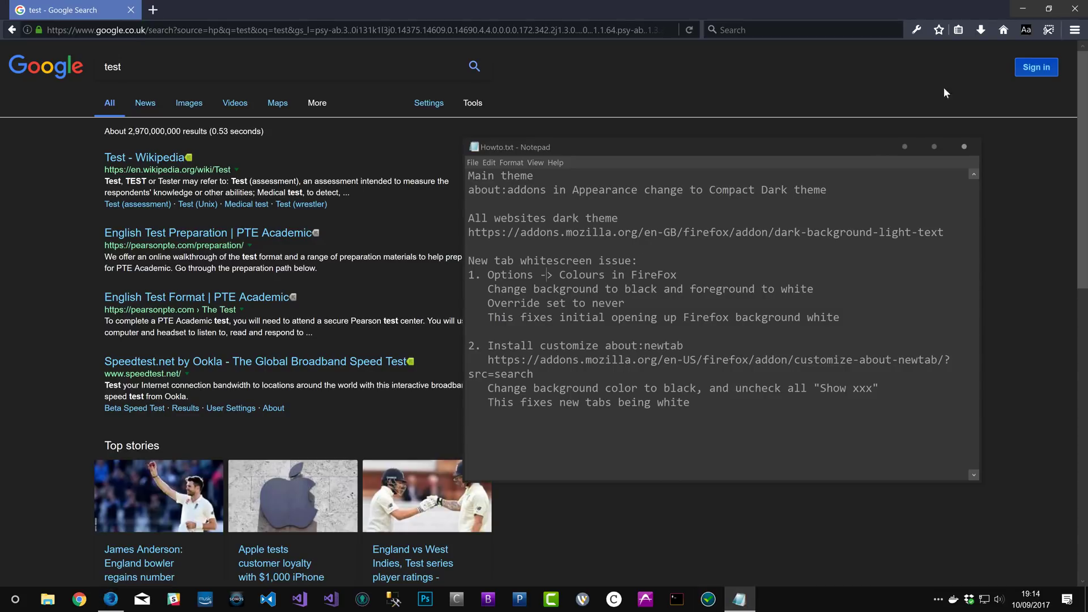
click(1075, 30)
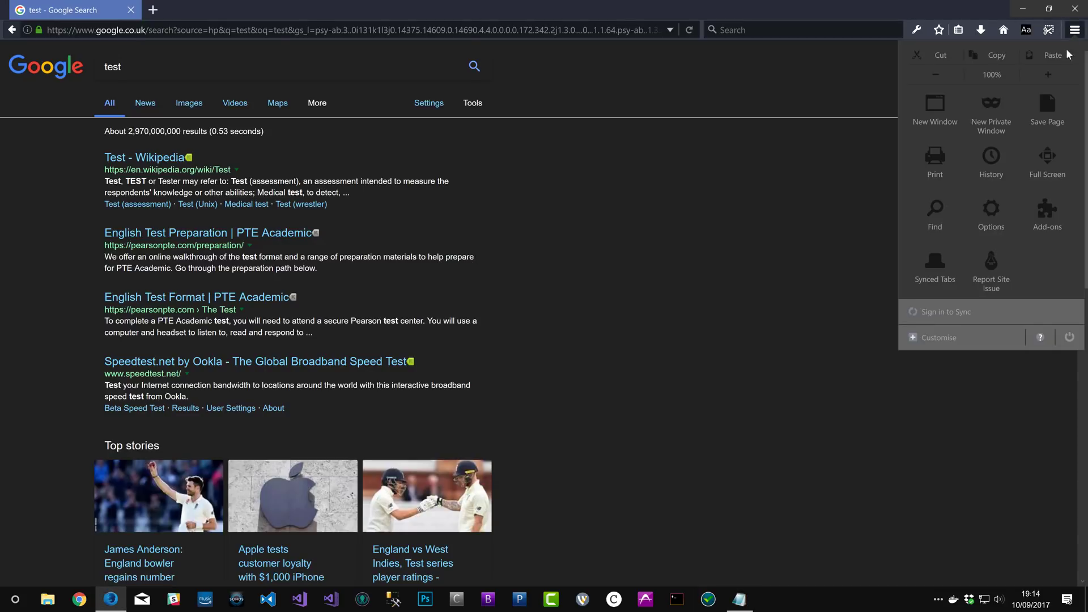
click(993, 213)
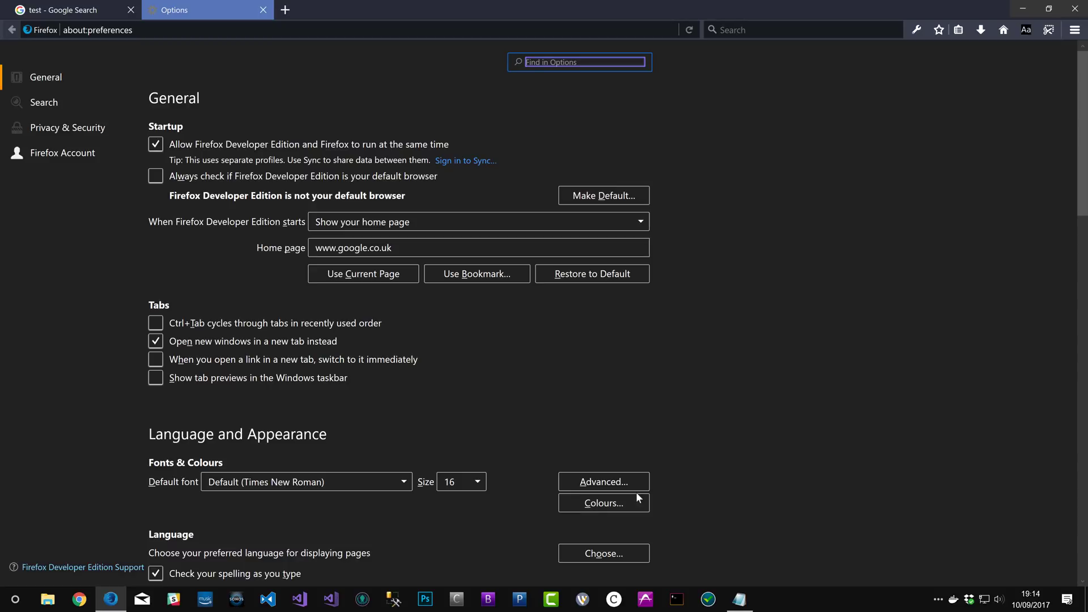
click(588, 505)
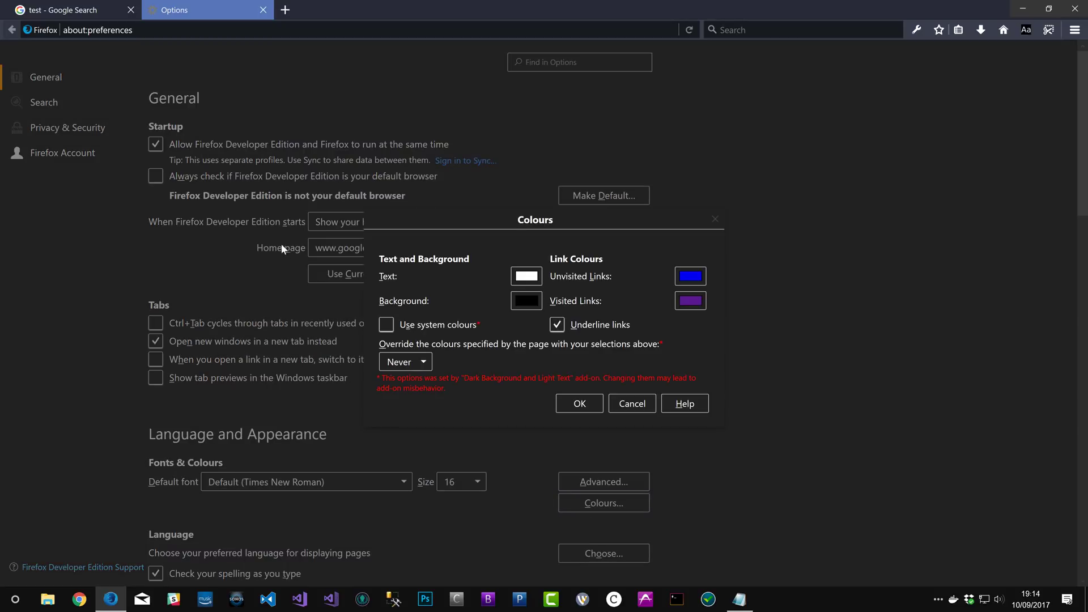
Step: Review the background, text and page-override settings for Firefox colours, and cancel without changing them
click(526, 301)
click(461, 285)
click(527, 276)
click(532, 280)
click(402, 363)
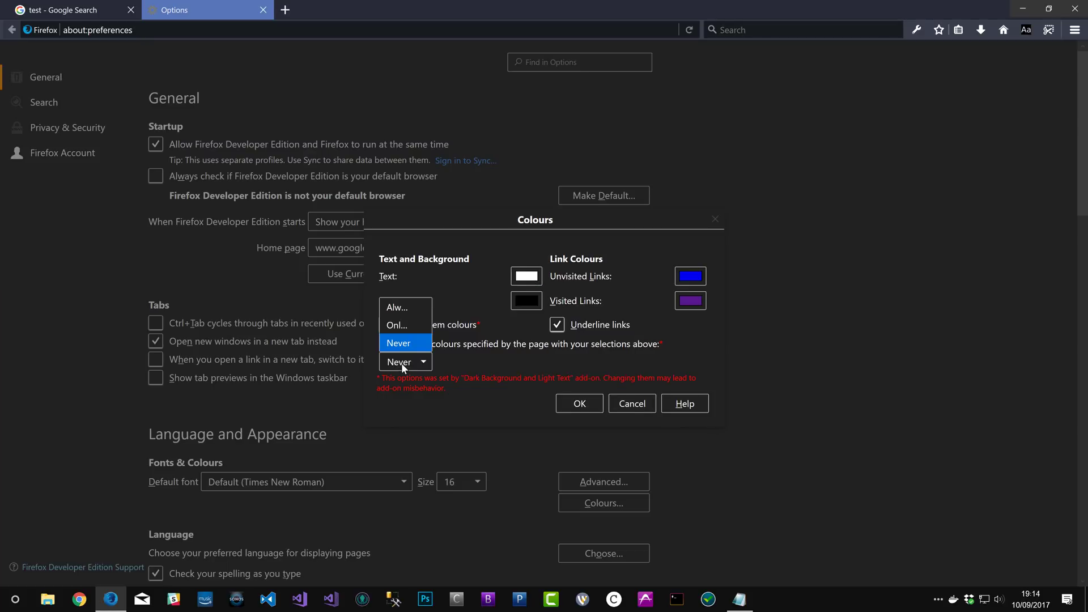
click(401, 362)
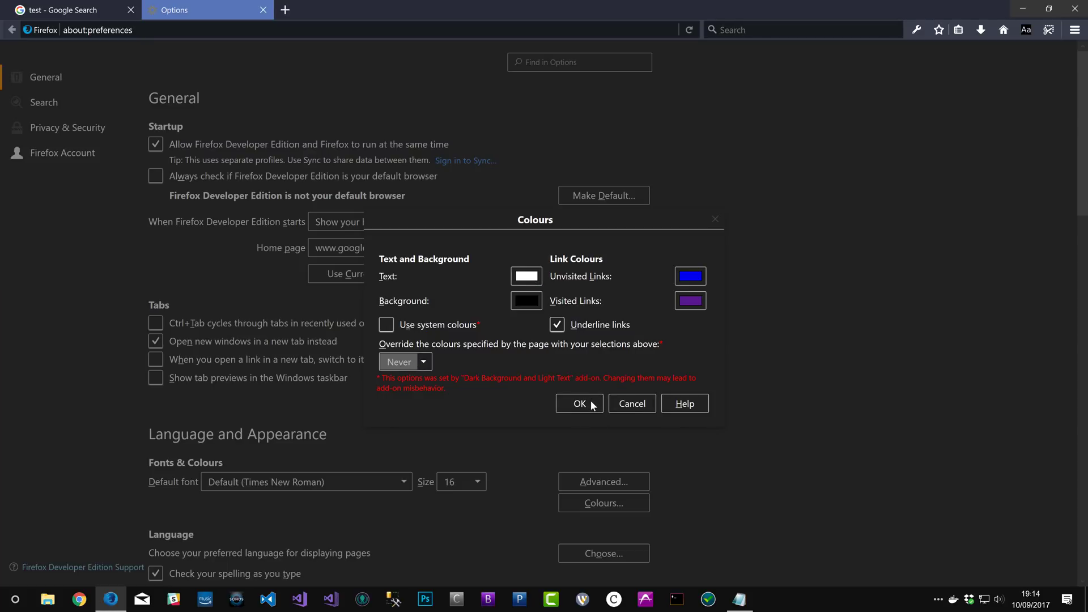
click(637, 406)
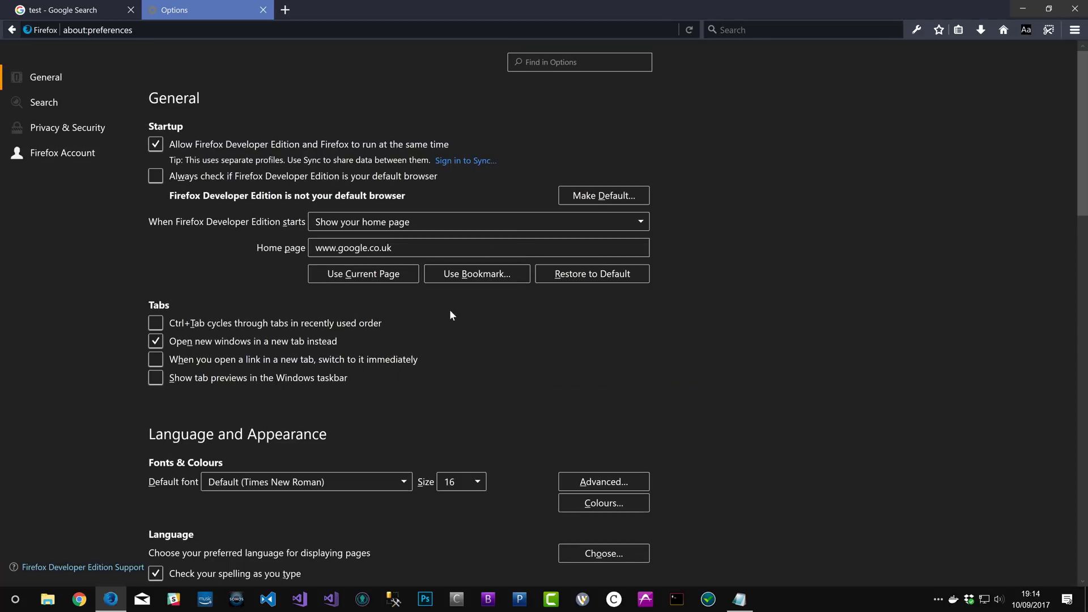
Step: Return to the Howto.txt notes, and open and close a blank Firefox tab to check its background
click(748, 605)
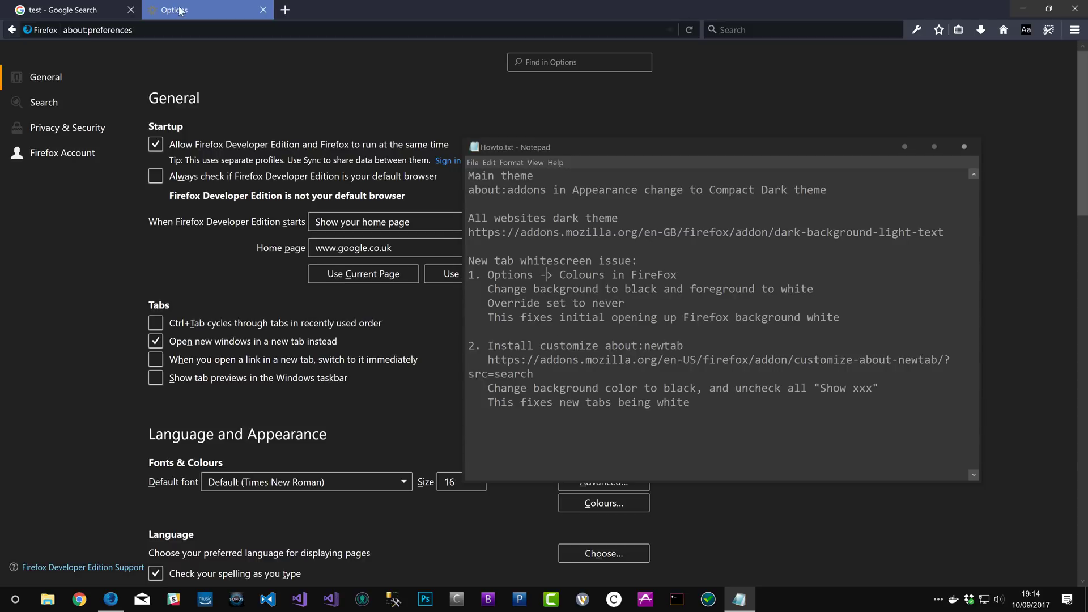
click(286, 10)
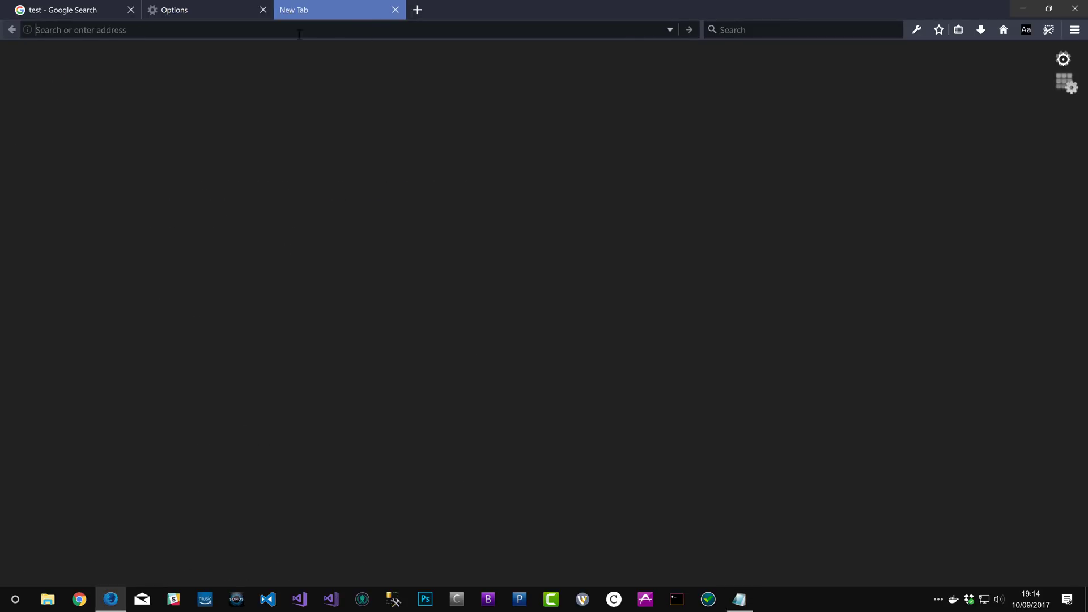
click(395, 9)
Step: Copy the customize-about-newtab add-on address from Howto.txt and open it in a new Firefox tab
click(740, 600)
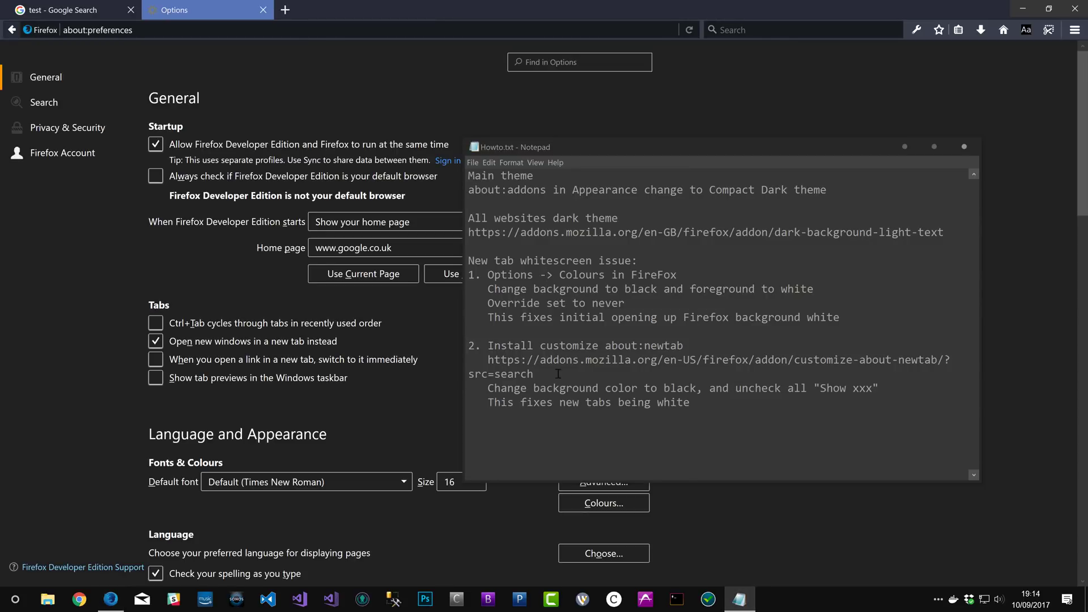
drag(641, 379, 489, 364)
key(ctrl+c)
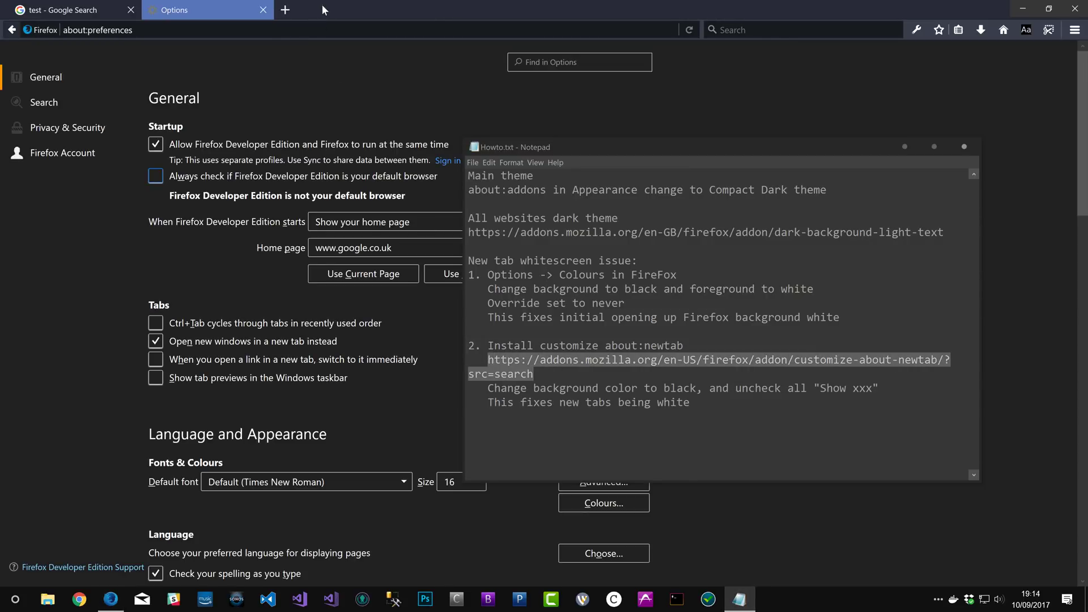
click(286, 10)
key(ctrl+v)
key(Return)
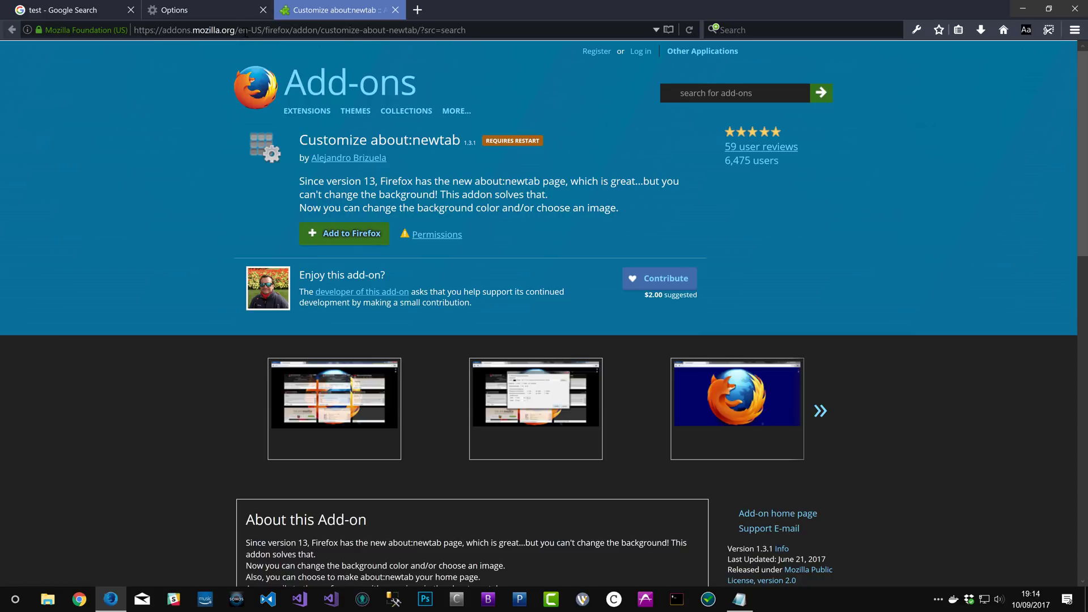
Step: Go to about:addons in the current tab and show the installed extensions
click(245, 31)
text(about:addons)
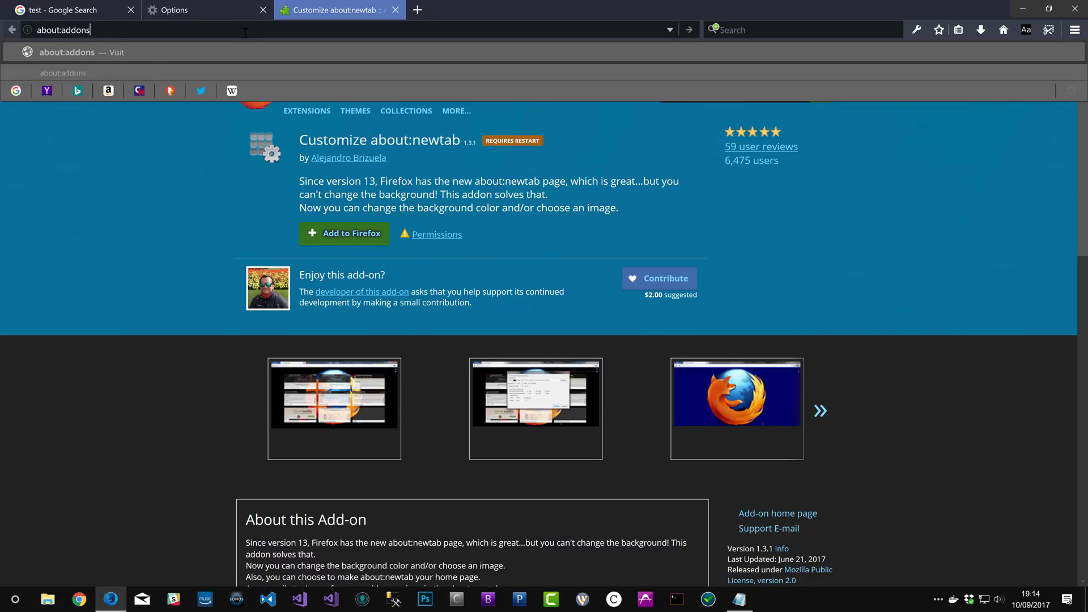
key(Return)
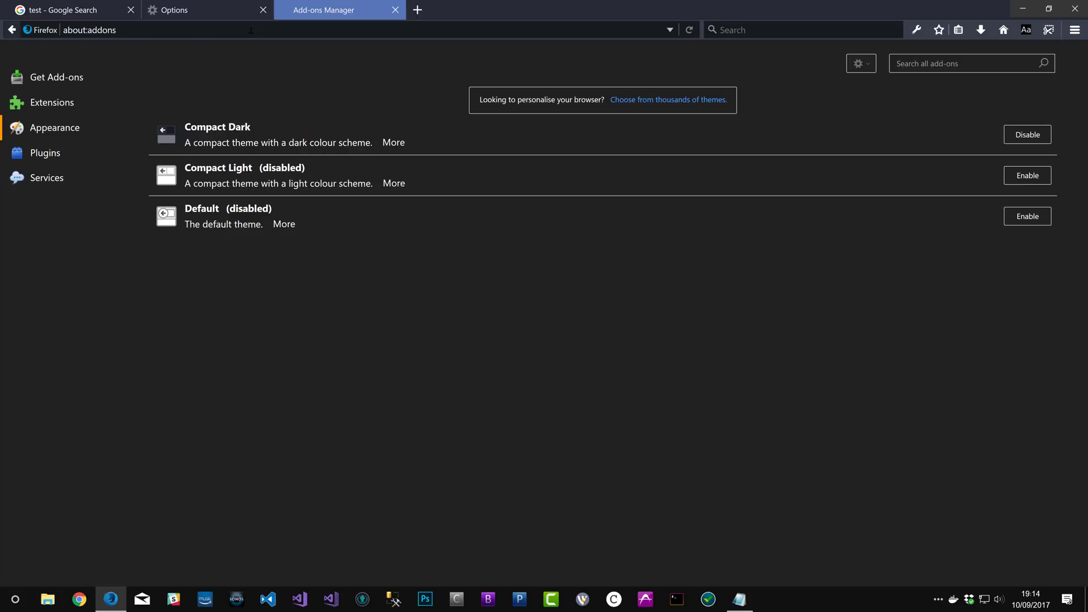
click(49, 102)
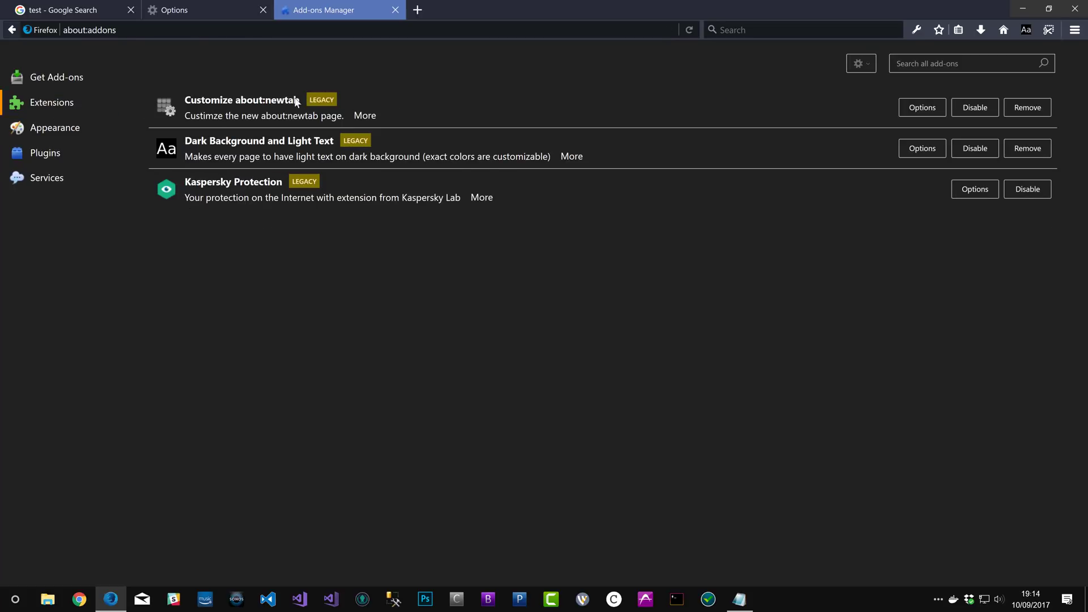
Step: Examine the Customize about:newtab options and background color palette, and cancel without changing anything
click(903, 108)
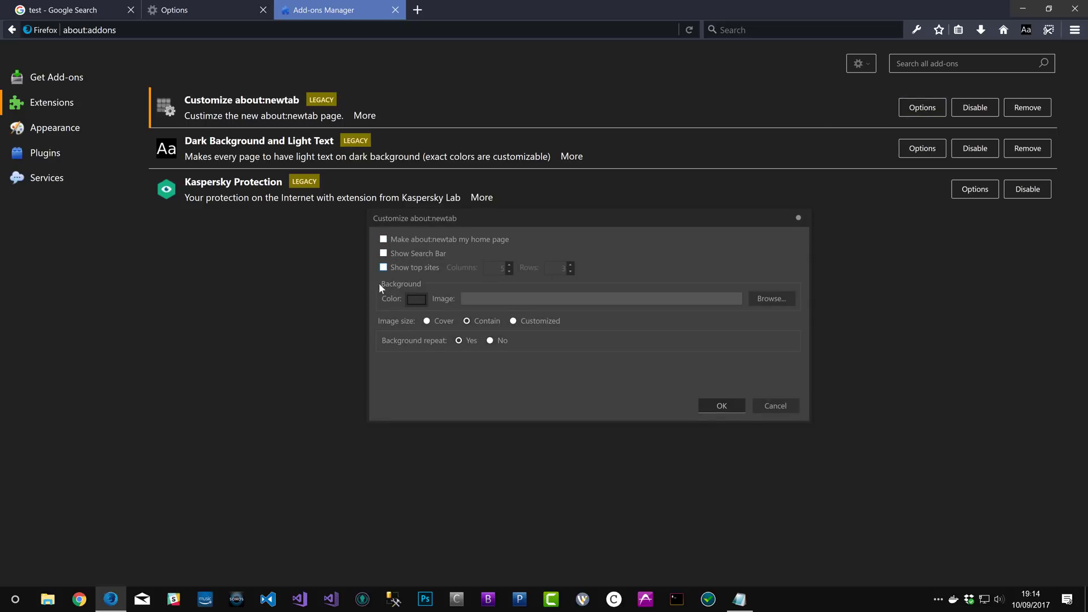
click(417, 299)
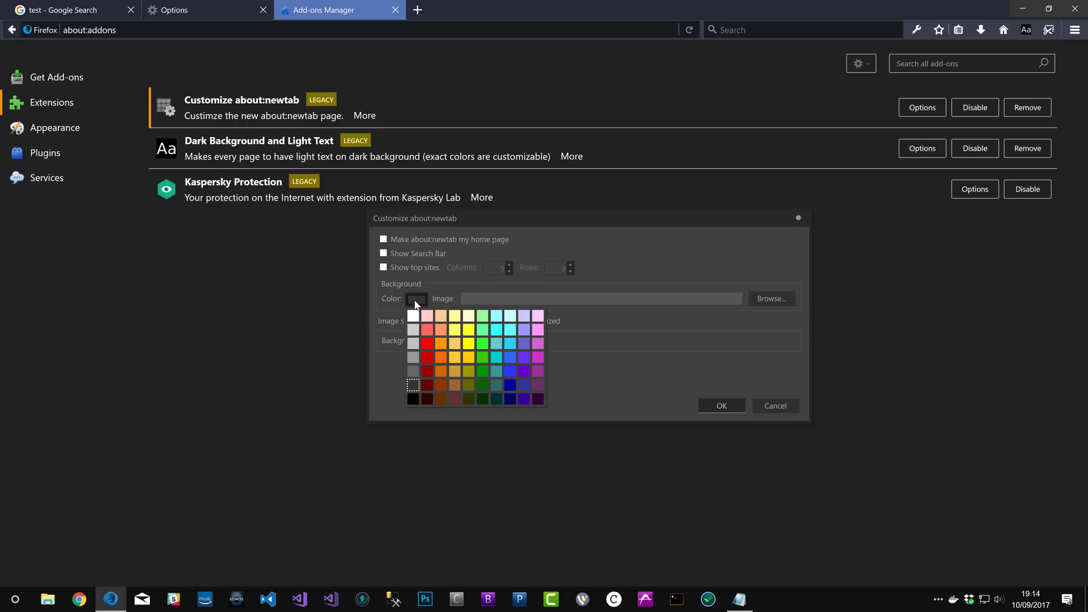
click(382, 373)
click(776, 406)
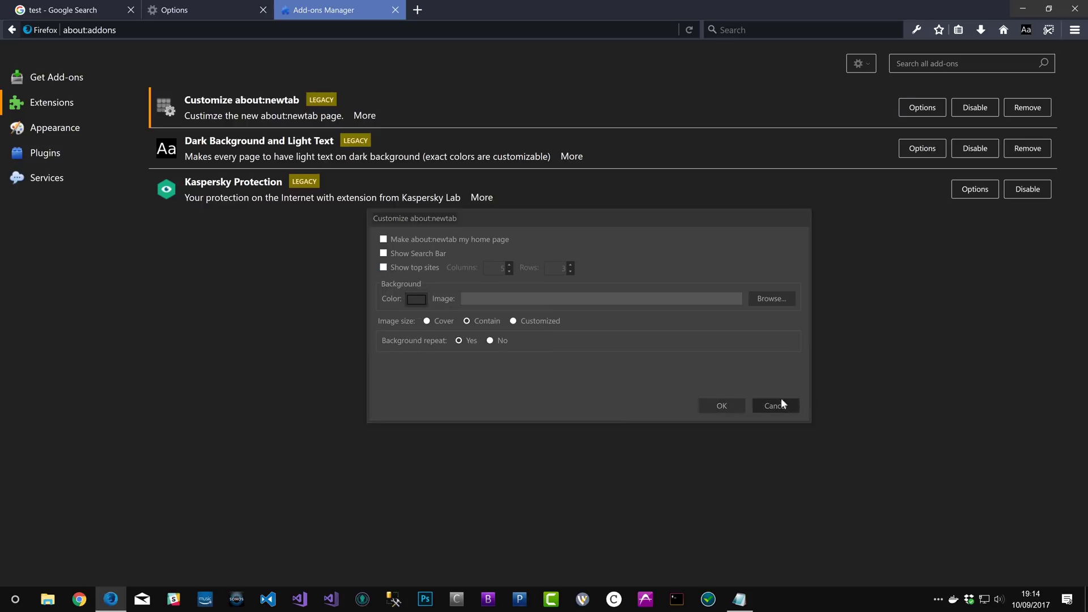
Step: Close the Howto.txt notes and all three open Firefox tabs to return to the desktop
key(alt+Tab)
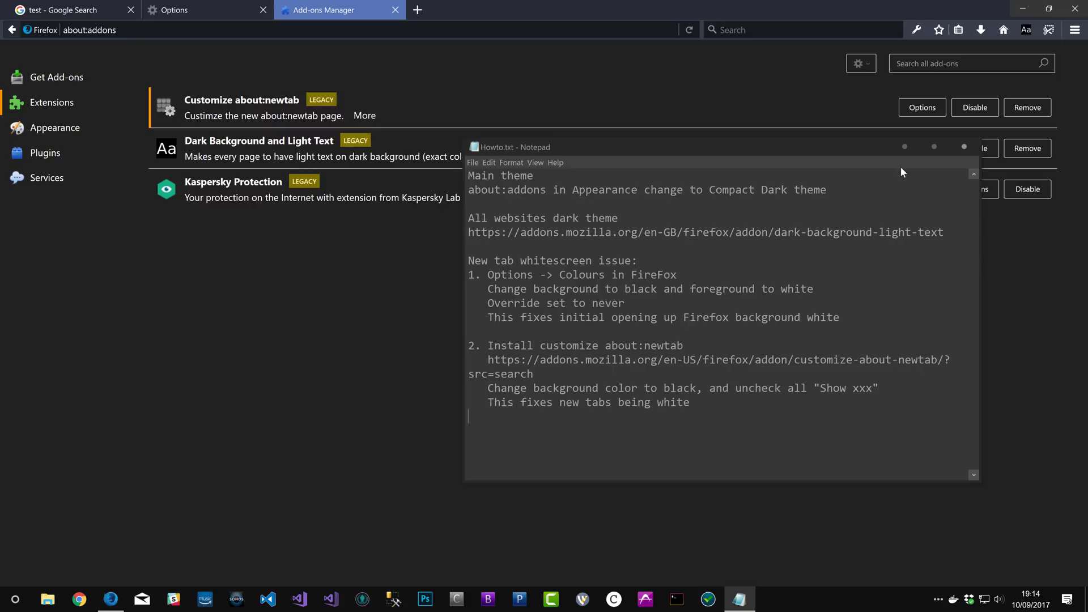
click(969, 145)
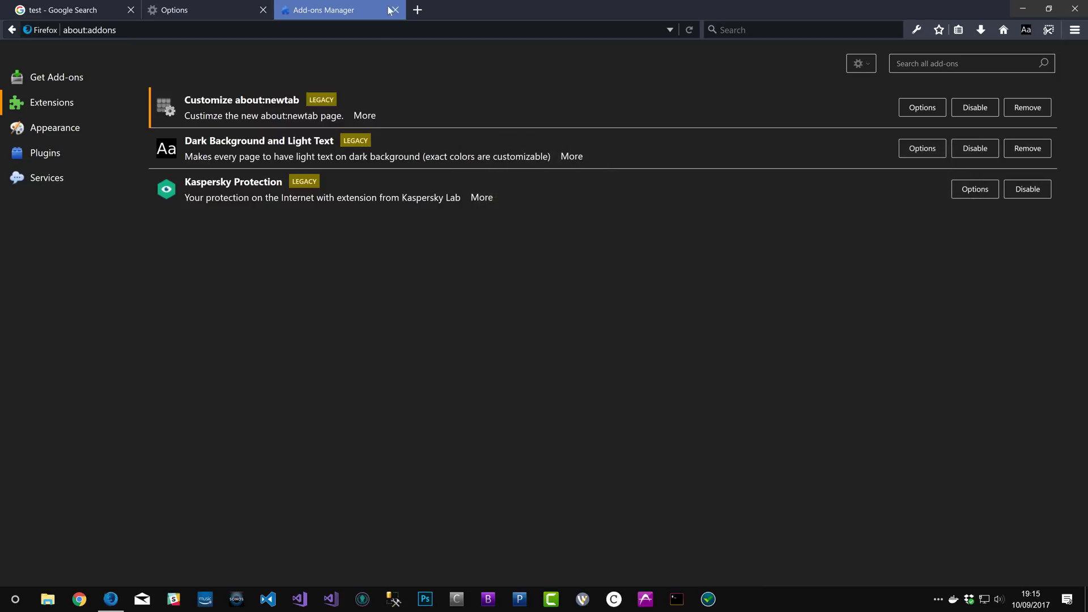
click(395, 9)
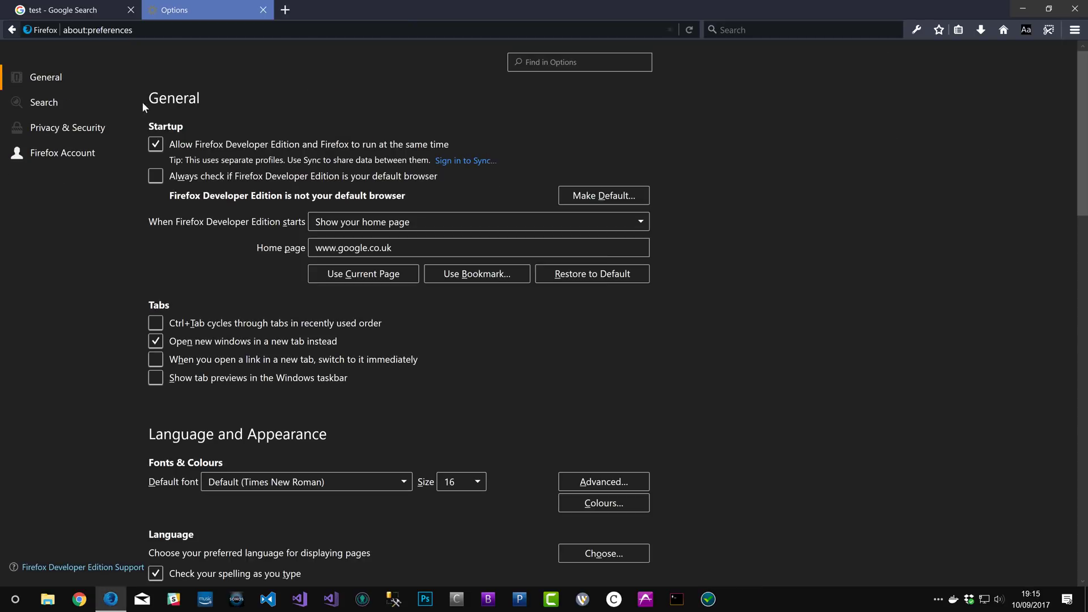
click(263, 10)
click(131, 10)
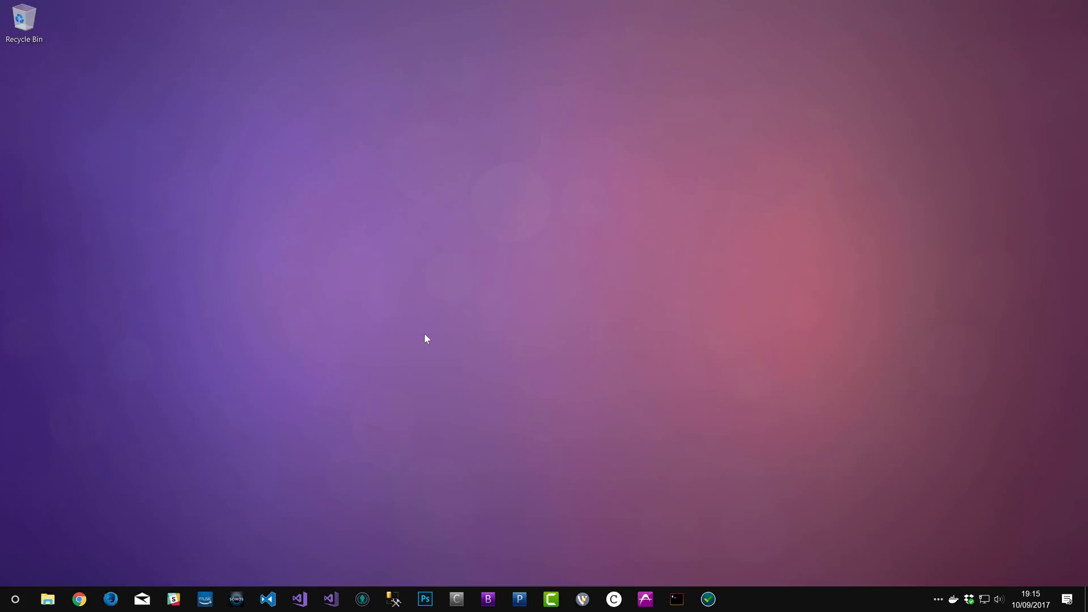
Step: Set the desktop background to the picture of the dog's paw over the mud in Windows personalization, and close Settings
right_click(345, 164)
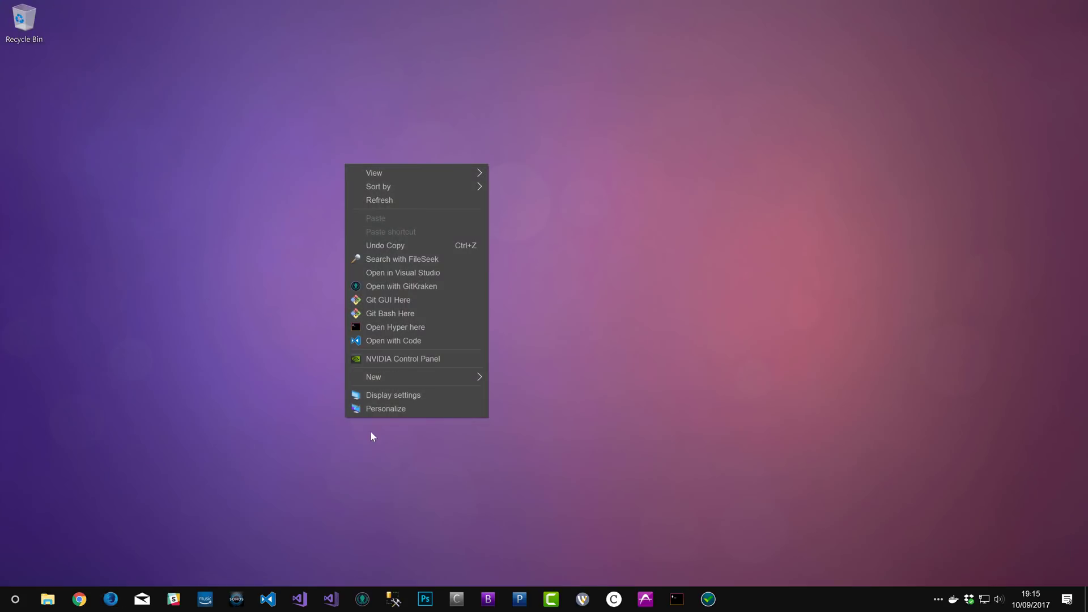
click(391, 410)
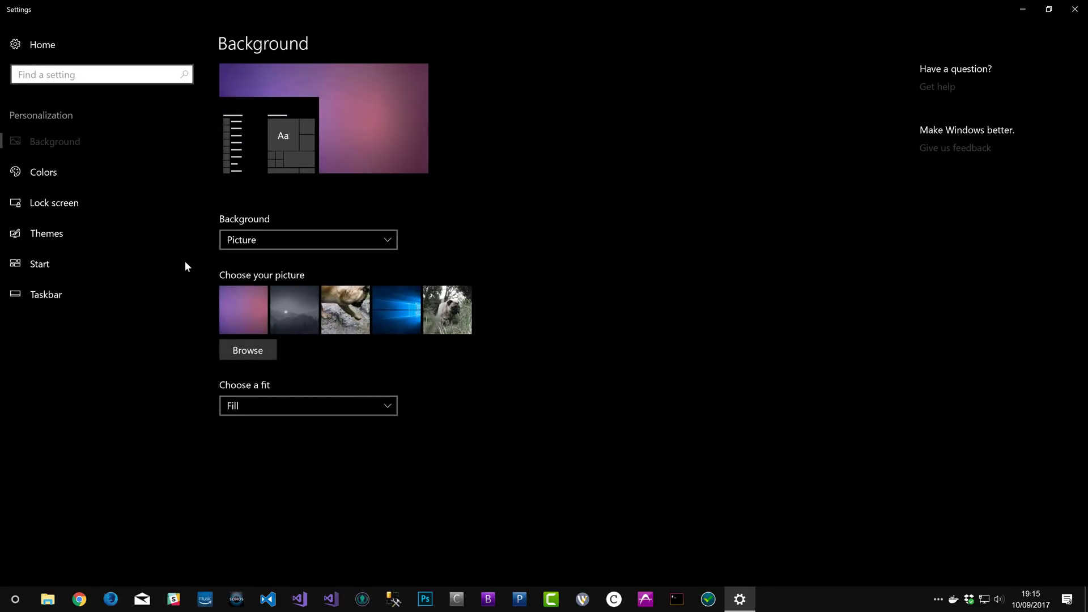
click(331, 311)
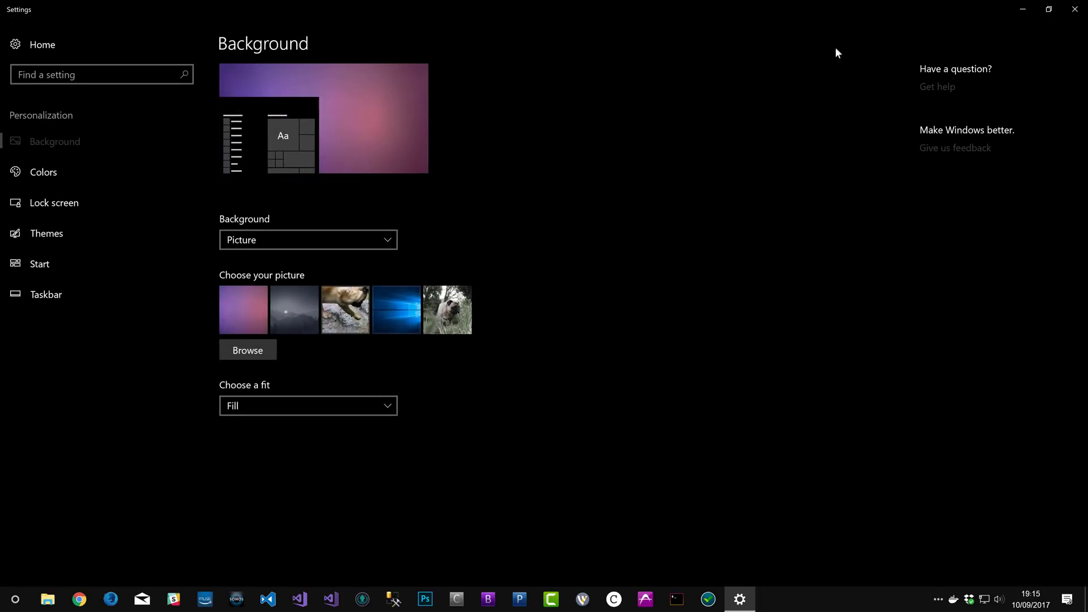
click(1076, 9)
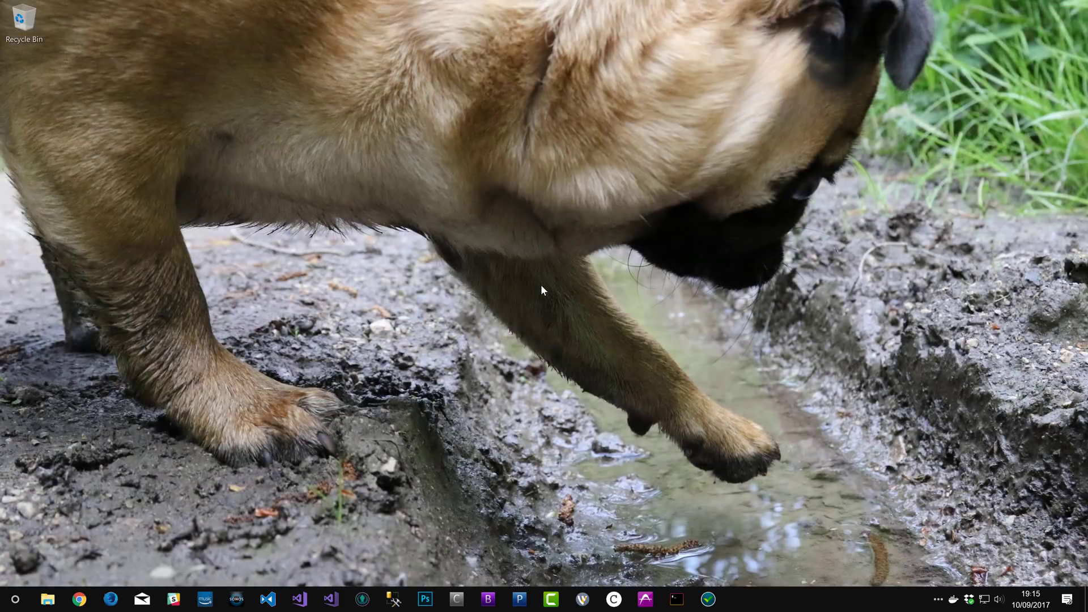
Step: Open a File Explorer window, Control Panel and a blank Notepad together to view the dark theme over the new wallpaper
key(super+e)
key(super)
text(control)
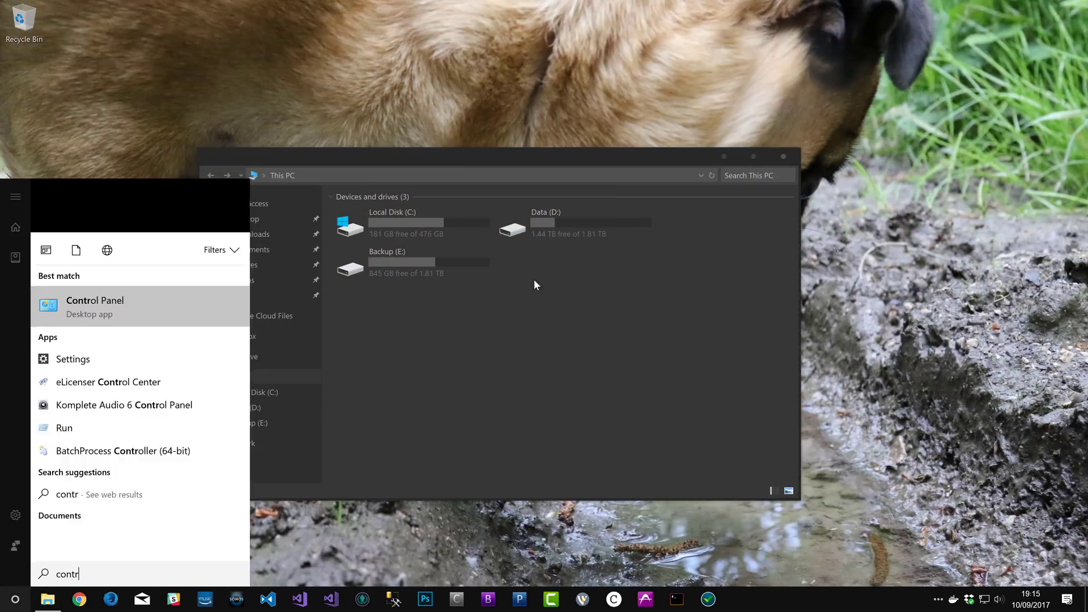
key(Return)
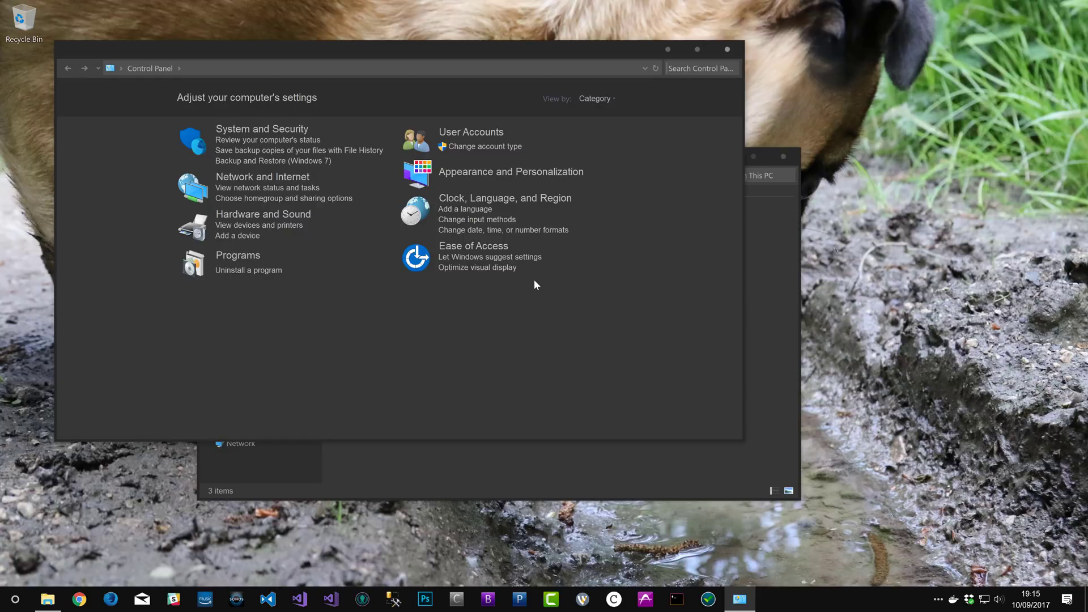
key(super)
text(note)
key(Return)
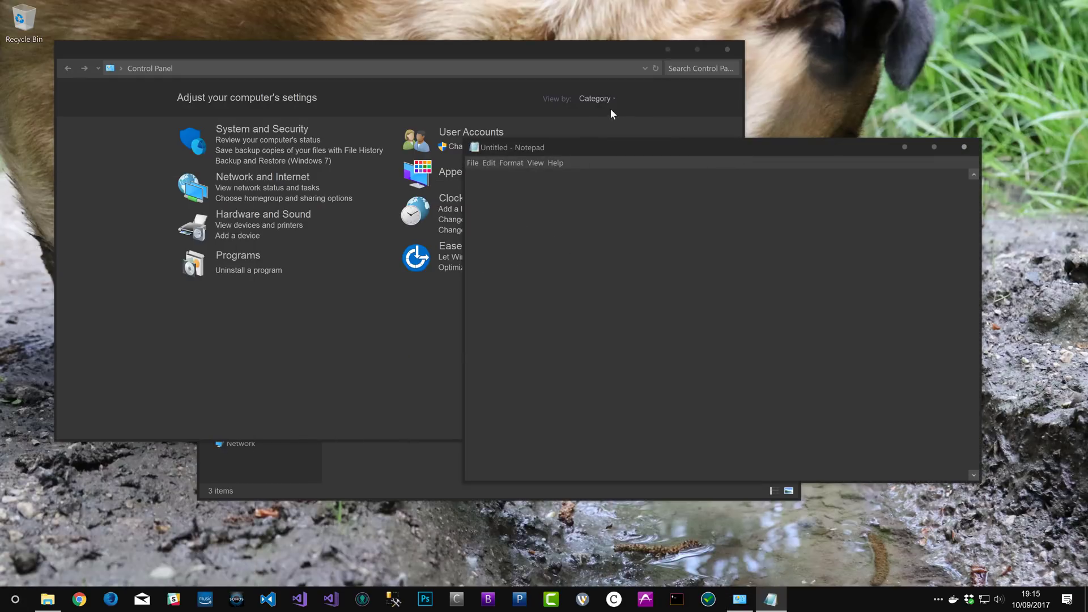
Step: Close the Control Panel, Notepad and File Explorer windows
click(612, 134)
click(728, 49)
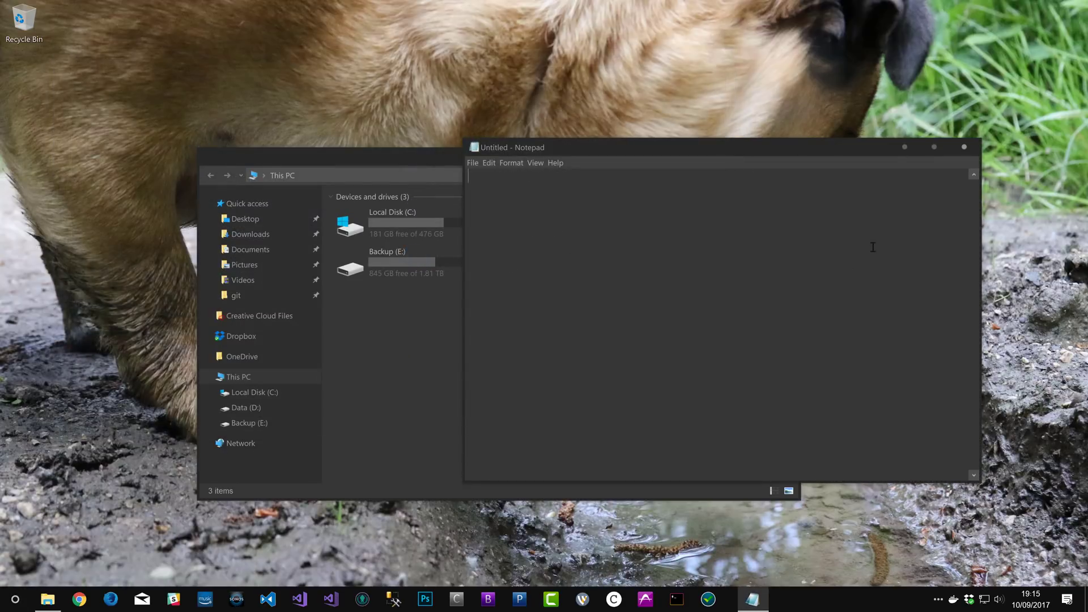
click(965, 148)
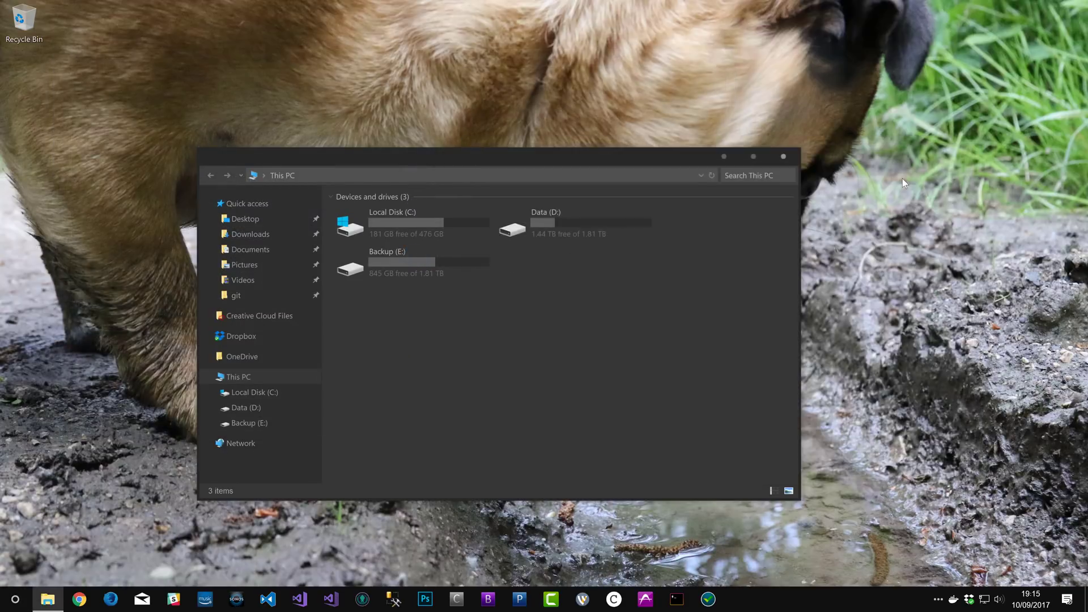
click(784, 156)
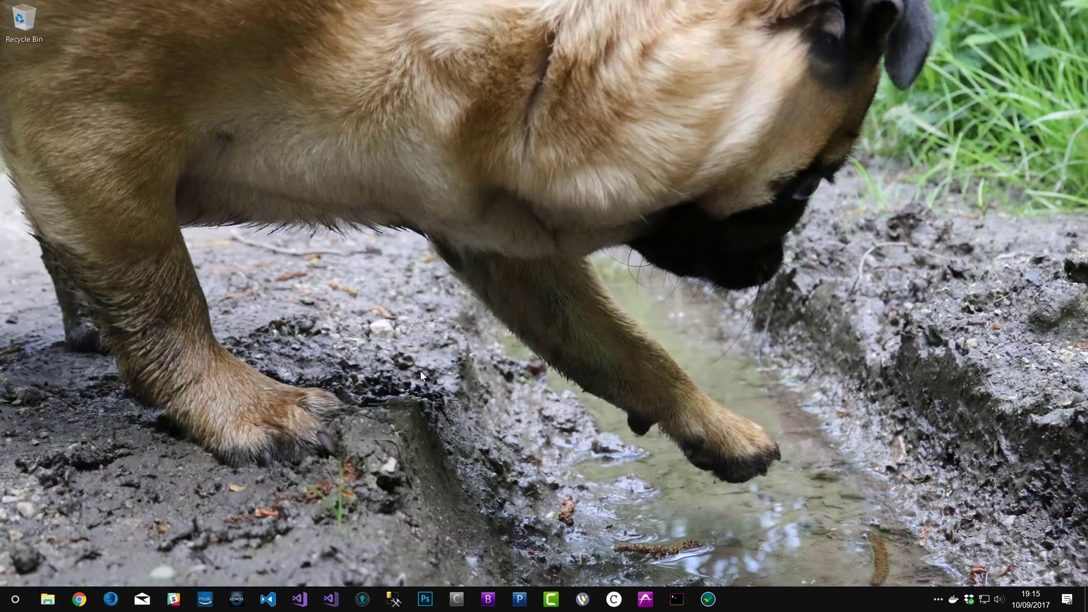